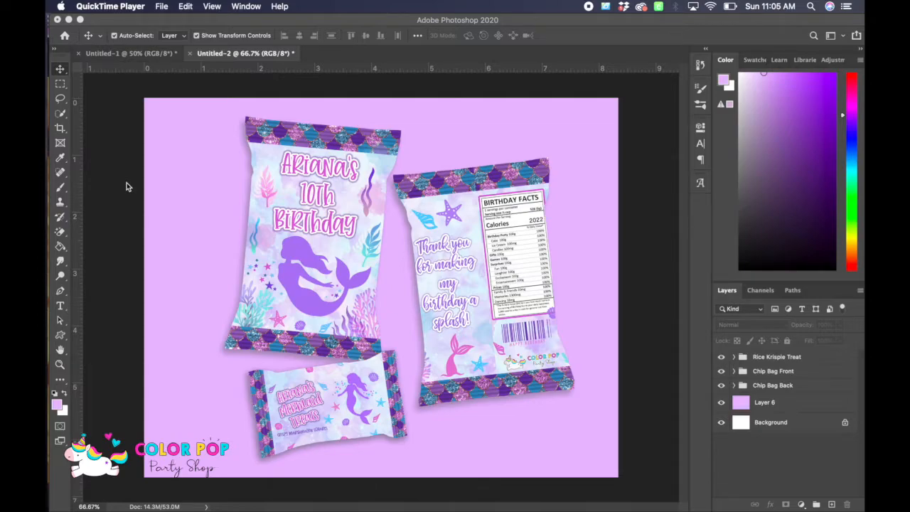
Create a new document 2500 pixels wide and 2000 pixels high at a resolution of 300 pixels/inch
{"action": "left_click", "coordinate": [127, 104]}
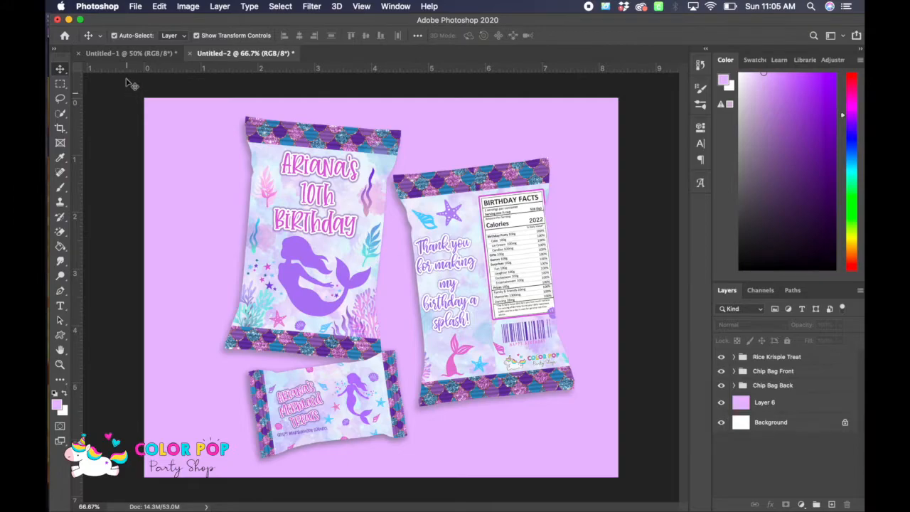
{"action": "left_click", "coordinate": [136, 6]}
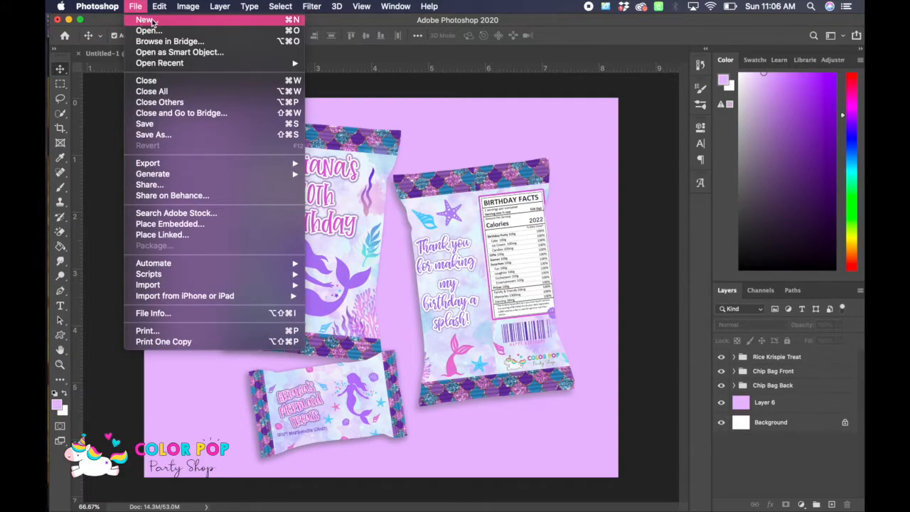
{"action": "left_click", "coordinate": [151, 20]}
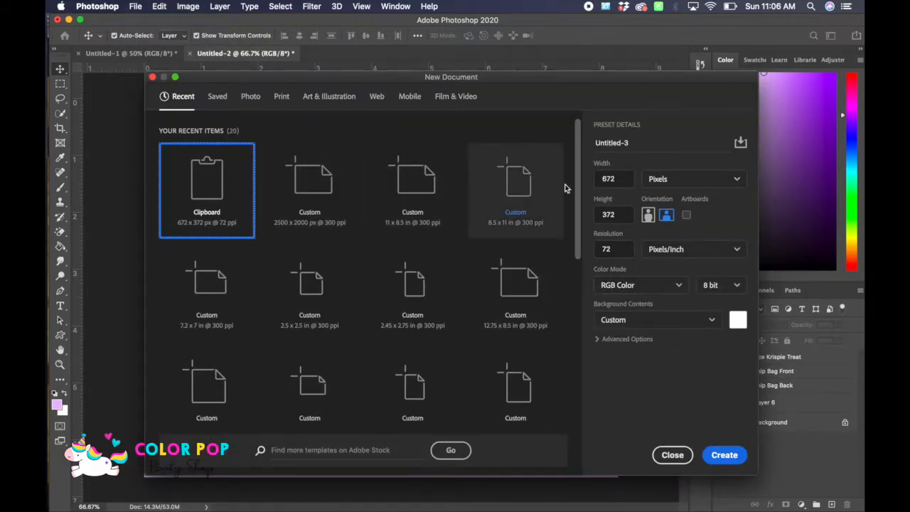
{"action": "double_click", "coordinate": [621, 179]}
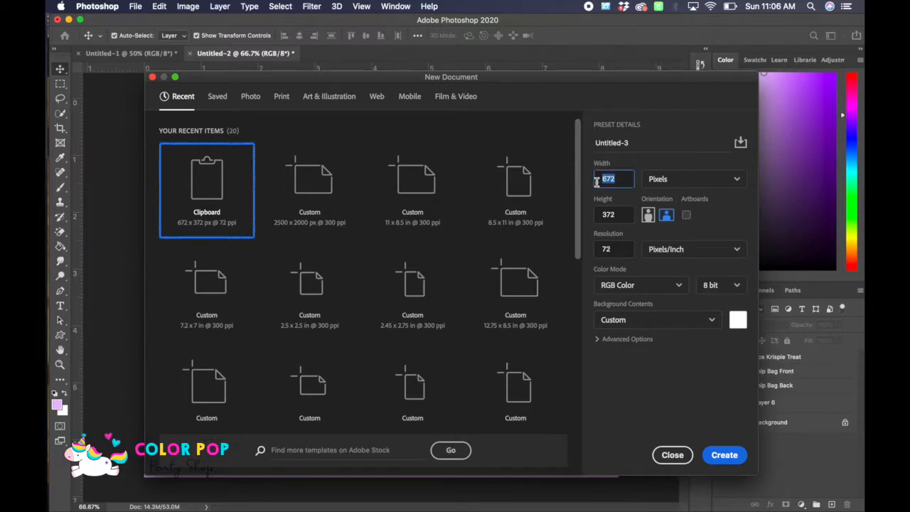
{"action": "type", "text": "2500"}
{"action": "double_click", "coordinate": [617, 214]}
{"action": "type", "text": "2000"}
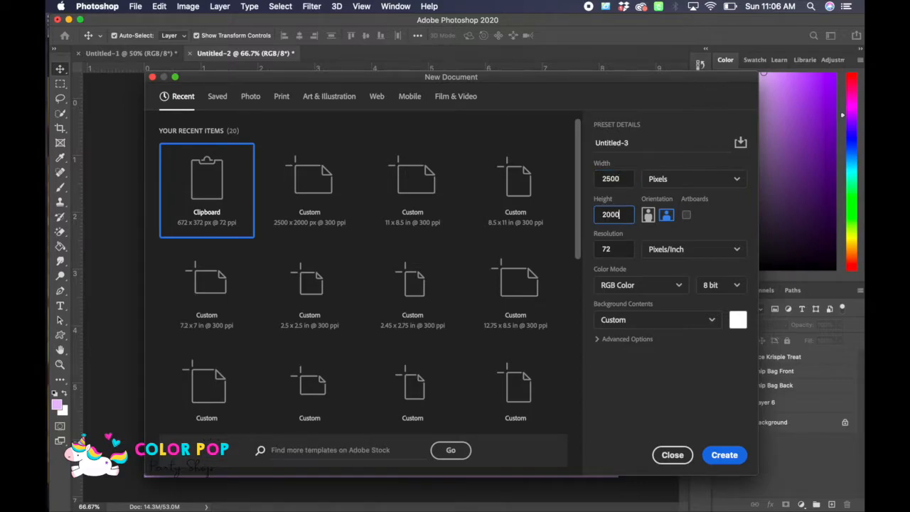
{"action": "double_click", "coordinate": [614, 248]}
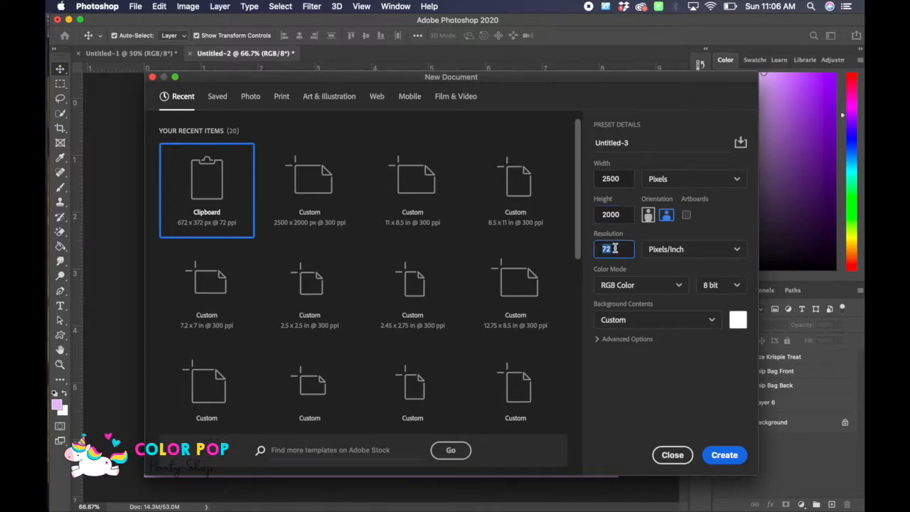
{"action": "type", "text": "300"}
{"action": "left_click", "coordinate": [724, 455]}
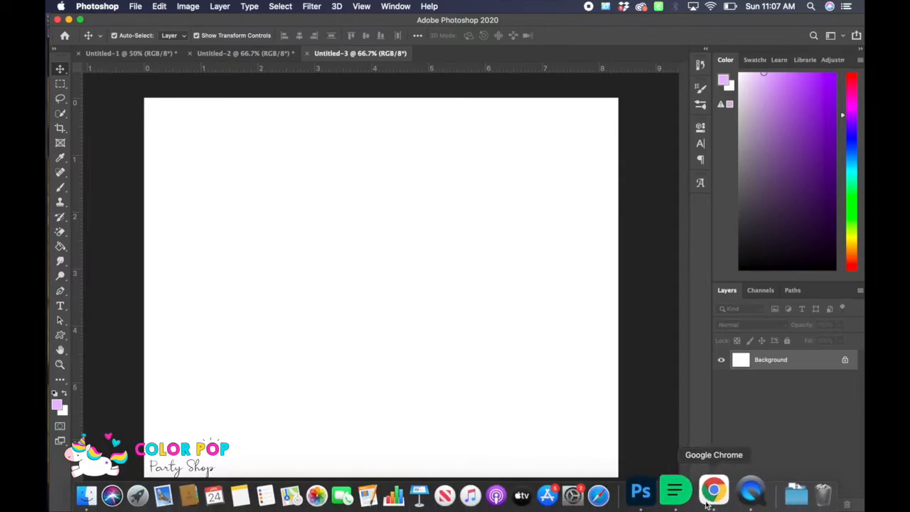
Switch to Google Chrome and run a Google image search for "chip bag silhouette"
{"action": "left_click", "coordinate": [714, 490]}
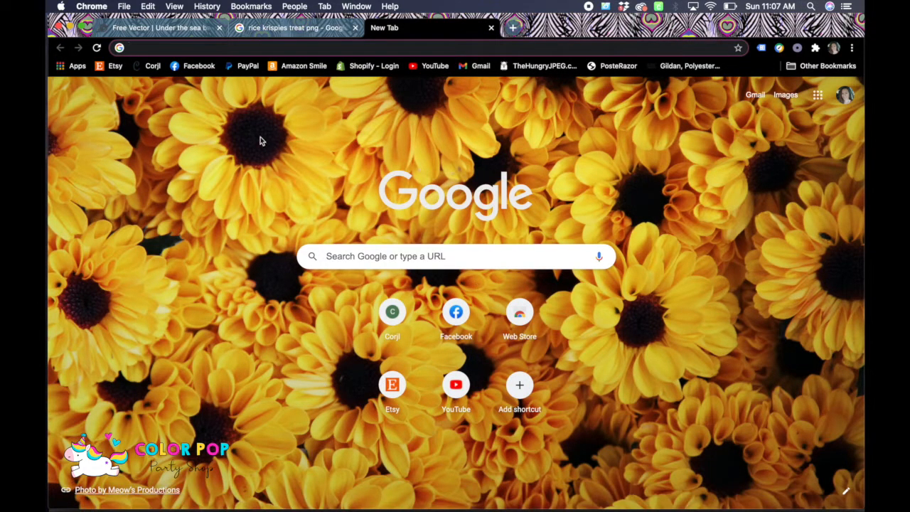
{"action": "left_click", "coordinate": [178, 47]}
{"action": "type", "text": "chip bag sil"}
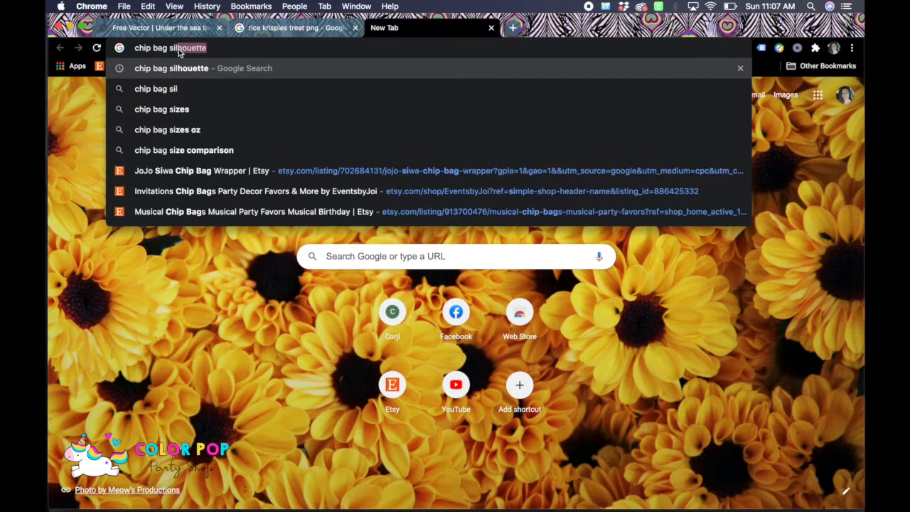
{"action": "type", "text": "houette"}
{"action": "key", "text": "Return"}
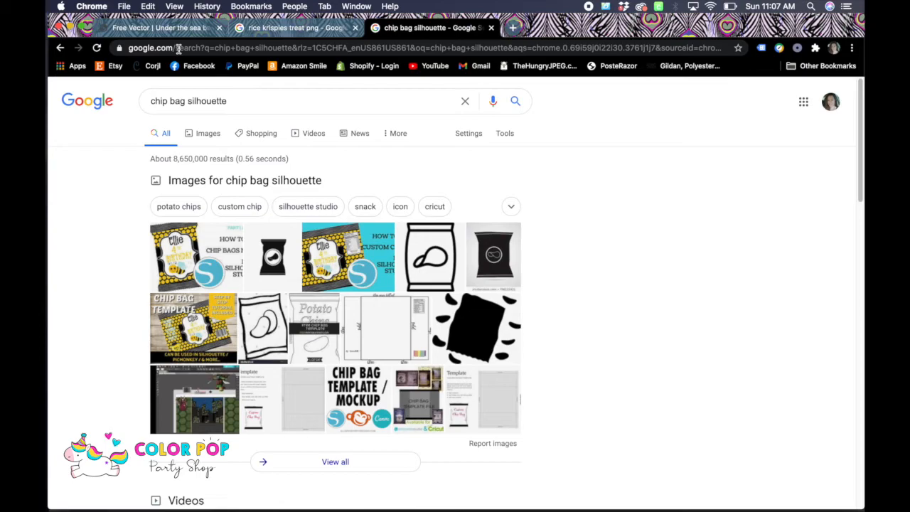
{"action": "left_click", "coordinate": [213, 131]}
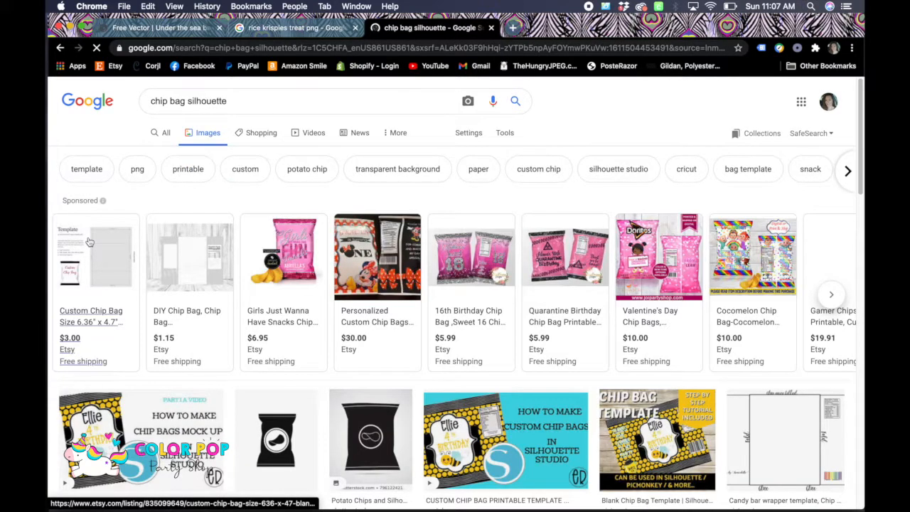
Find the Lay's Classic Family Size chip bag with a transparent background among the image results and copy its image
{"action": "scroll", "coordinate": [287, 325], "scroll_direction": "down", "scroll_amount": 5}
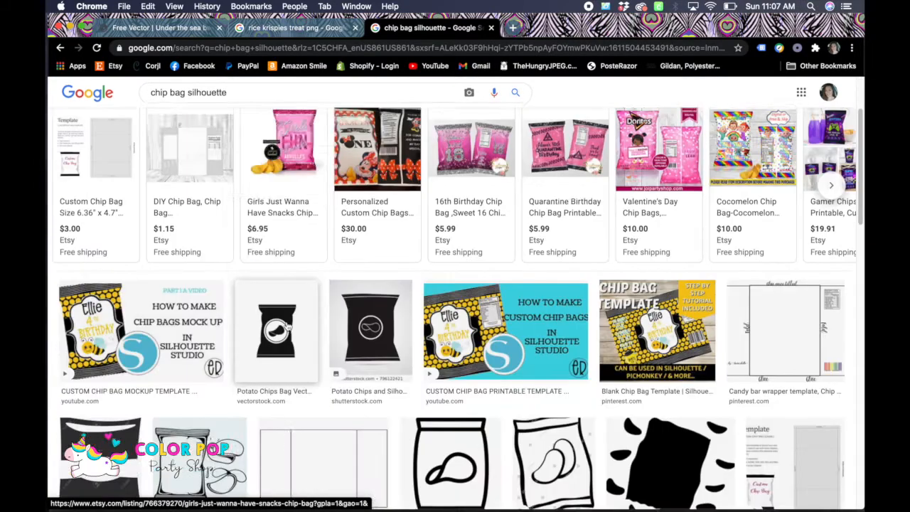
{"action": "scroll", "coordinate": [287, 326], "scroll_direction": "down", "scroll_amount": 3}
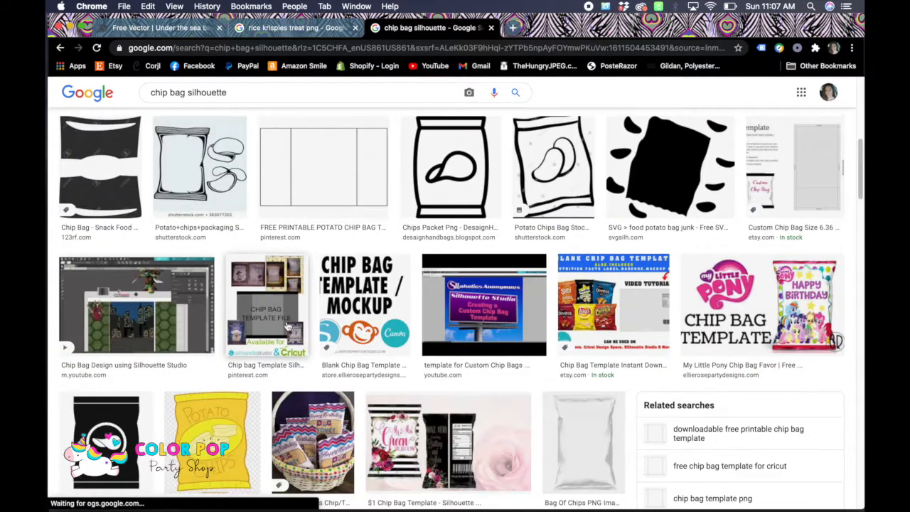
{"action": "scroll", "coordinate": [287, 325], "scroll_direction": "down", "scroll_amount": 10}
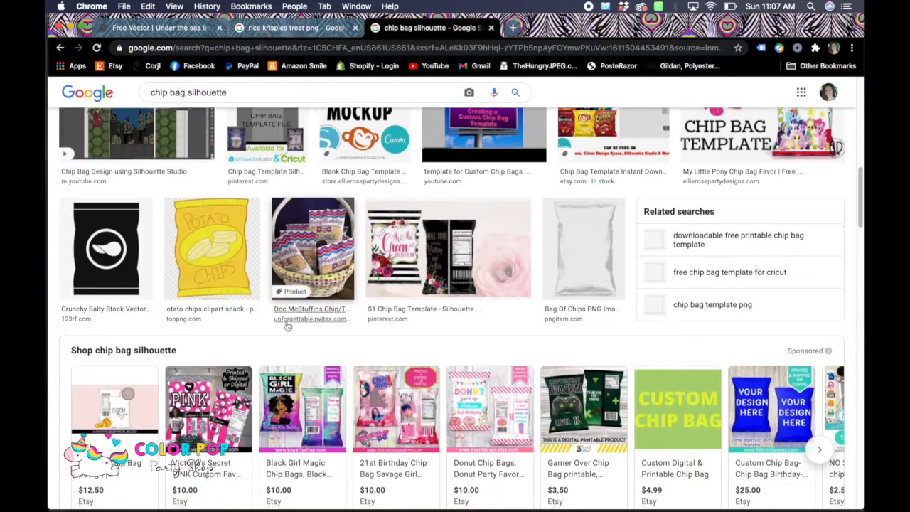
{"action": "scroll", "coordinate": [287, 325], "scroll_direction": "down", "scroll_amount": 15}
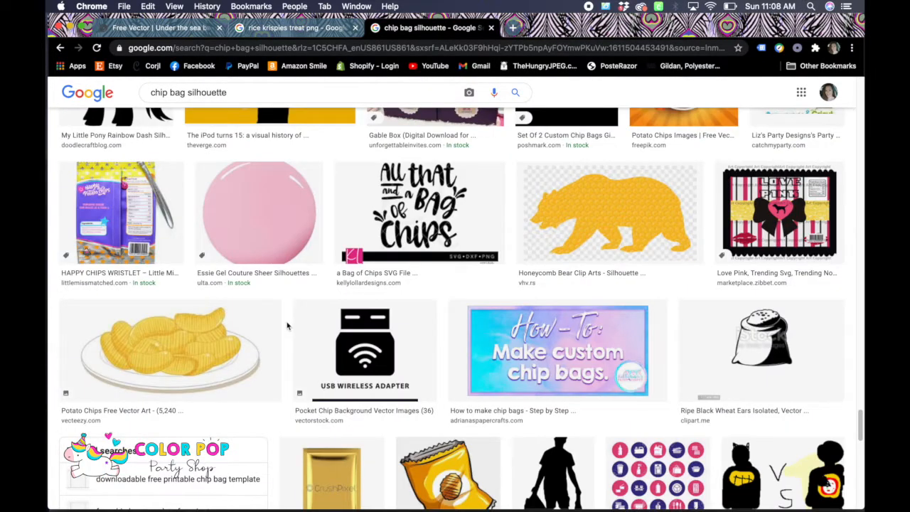
{"action": "scroll", "coordinate": [287, 325], "scroll_direction": "up", "scroll_amount": 8}
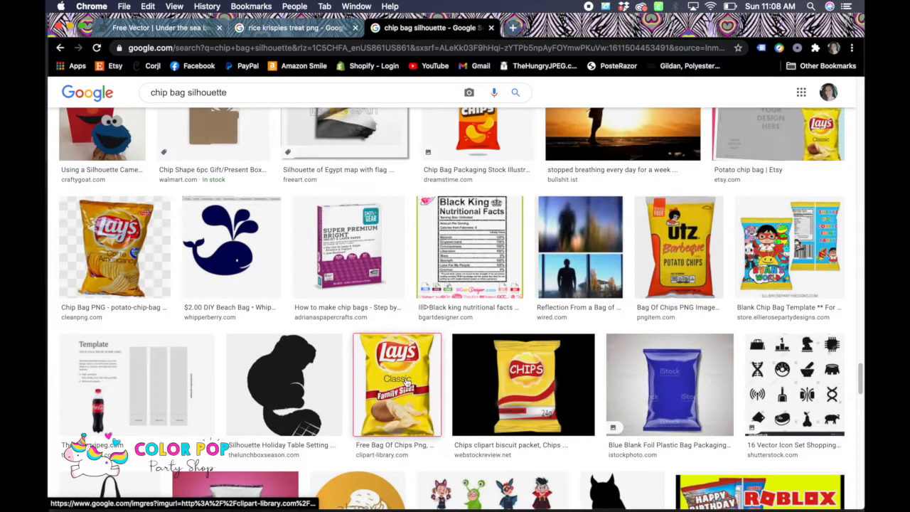
{"action": "left_click", "coordinate": [407, 383]}
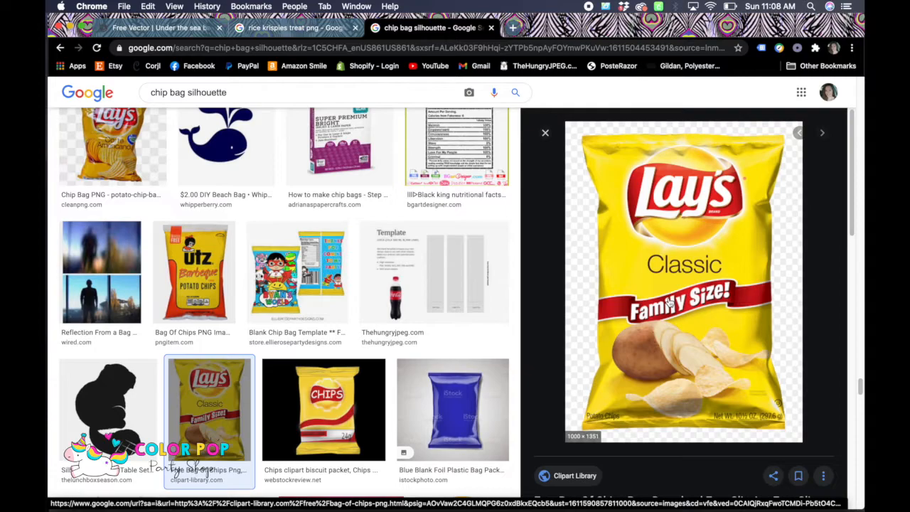
{"action": "right_click", "coordinate": [664, 293]}
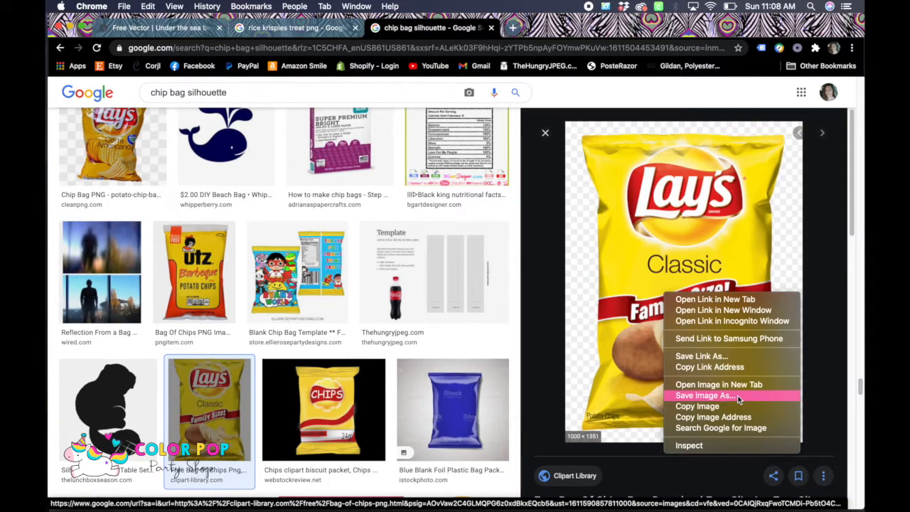
{"action": "left_click", "coordinate": [701, 409]}
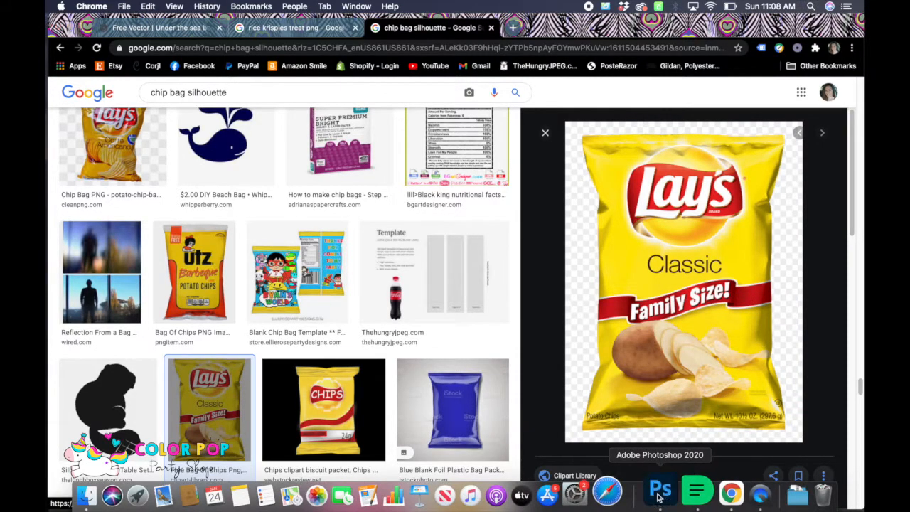
Paste the copied chip bag into the blank Photoshop document, enlarged to about 349% and roughly centred on the canvas
{"action": "left_click", "coordinate": [658, 490]}
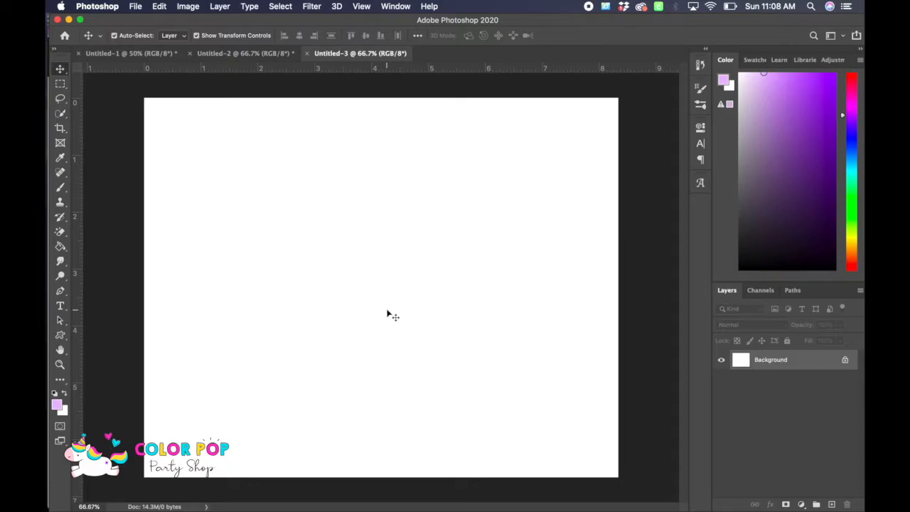
{"action": "key", "text": "super+v"}
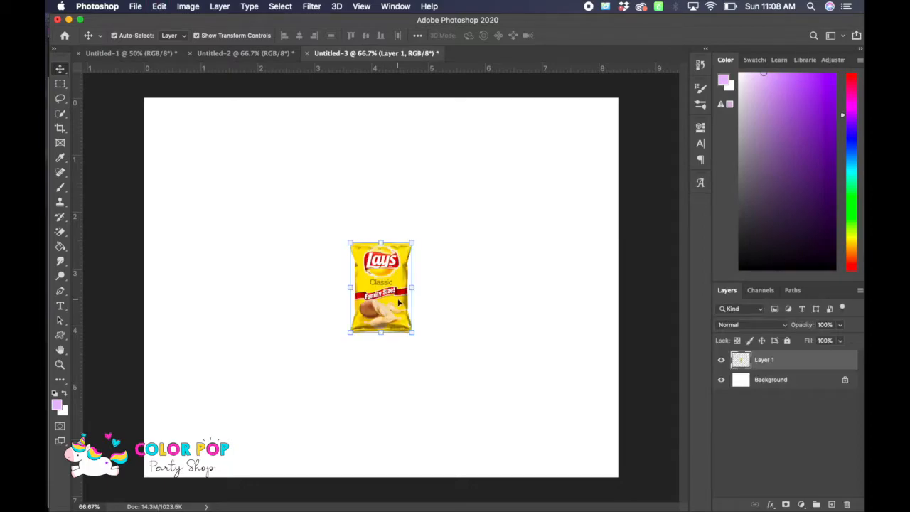
{"action": "left_click_drag", "start_coordinate": [413, 290], "coordinate": [541, 292]}
{"action": "left_click_drag", "start_coordinate": [463, 311], "coordinate": [407, 311]}
{"action": "left_click_drag", "start_coordinate": [298, 432], "coordinate": [277, 445]}
{"action": "mouse_move", "coordinate": [370, 388]}
{"action": "left_mouse_down"}
{"action": "mouse_move", "coordinate": [383, 371]}
{"action": "mouse_move", "coordinate": [373, 378]}
{"action": "left_mouse_up"}
{"action": "left_click_drag", "start_coordinate": [284, 436], "coordinate": [273, 447]}
{"action": "left_click_drag", "start_coordinate": [355, 389], "coordinate": [357, 390]}
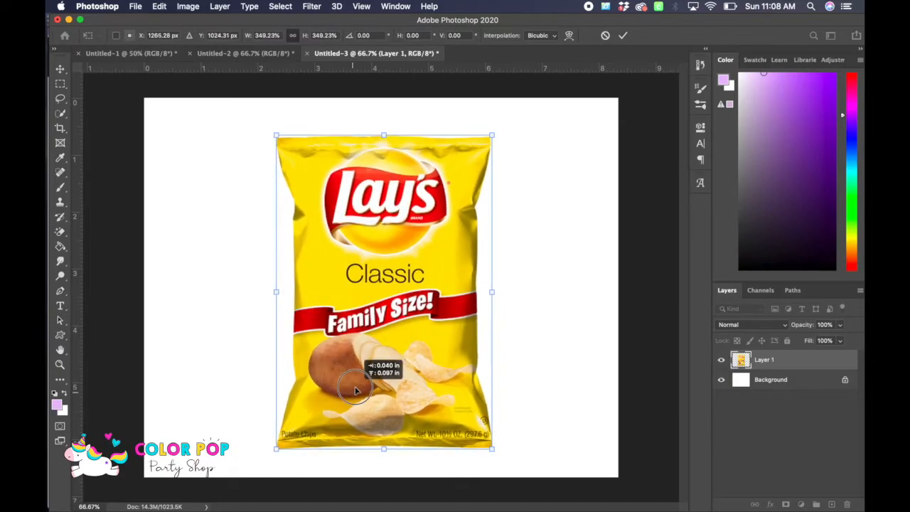
{"action": "left_click", "coordinate": [623, 36]}
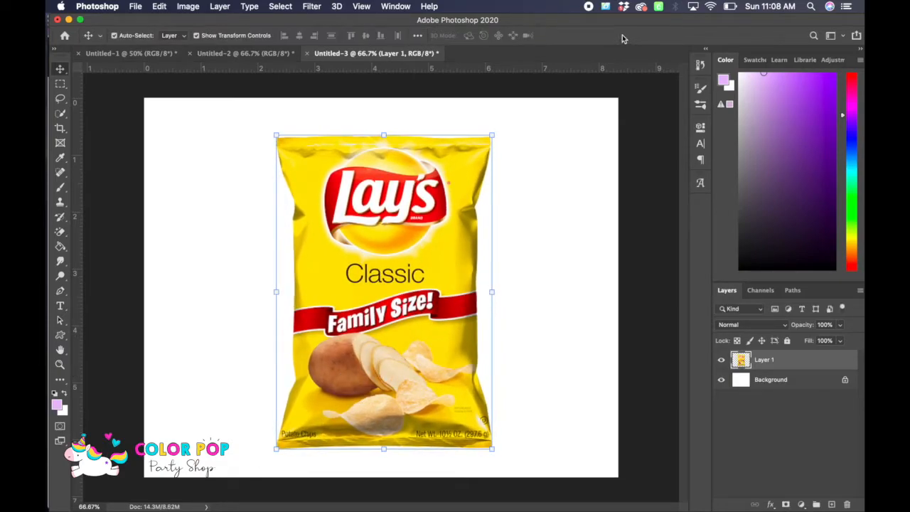
Toggle the Background layer's visibility, ending with it hidden, to check the transparency around the chip bag
{"action": "left_click", "coordinate": [722, 381]}
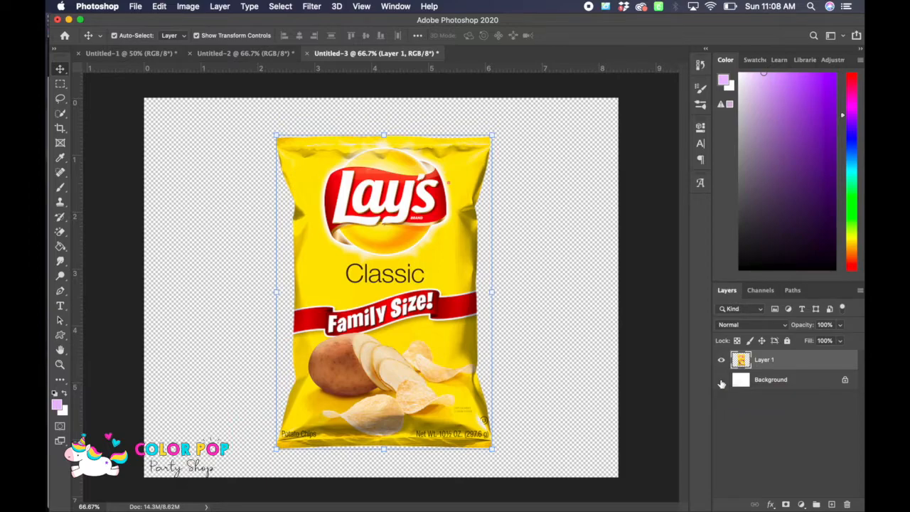
{"action": "left_click", "coordinate": [721, 380]}
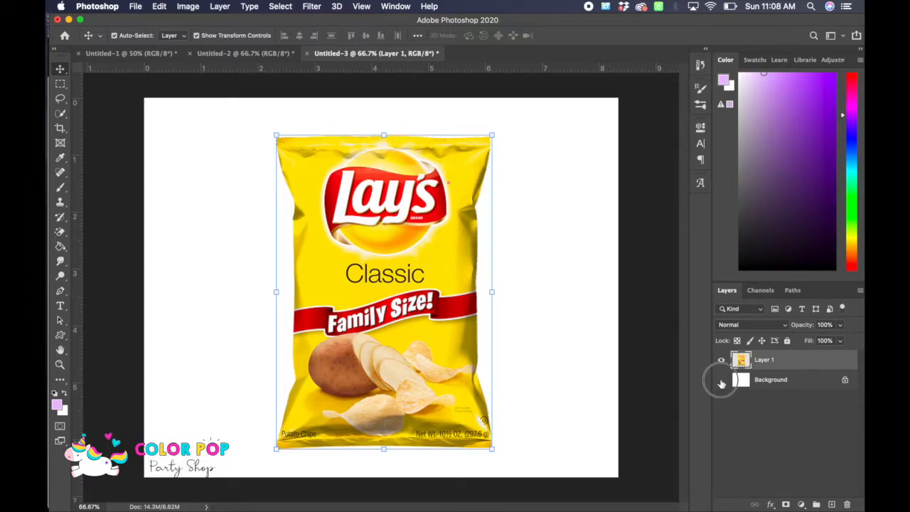
{"action": "left_click", "coordinate": [721, 381]}
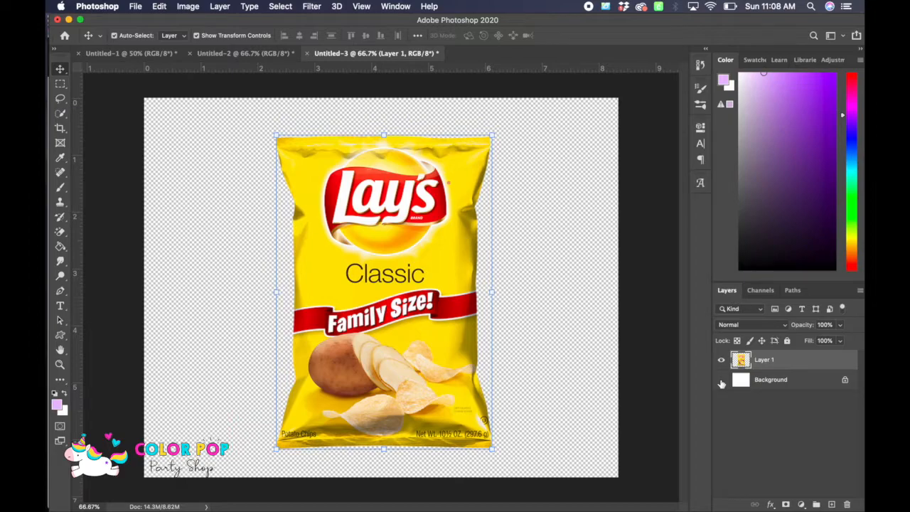
Try the Magic Eraser on the chip bag's yellow area beside the word Classic, and undo the erasure
{"action": "left_click", "coordinate": [62, 231]}
{"action": "left_click", "coordinate": [107, 230]}
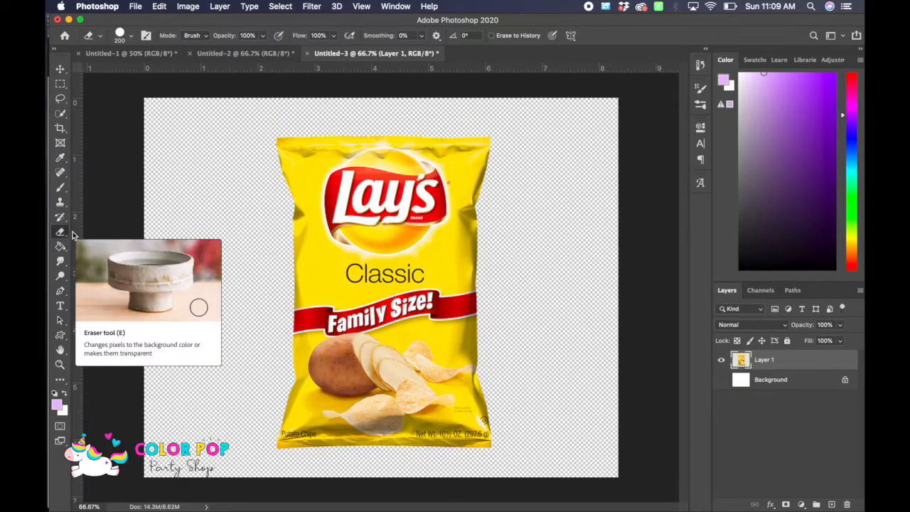
{"action": "left_click", "coordinate": [60, 233]}
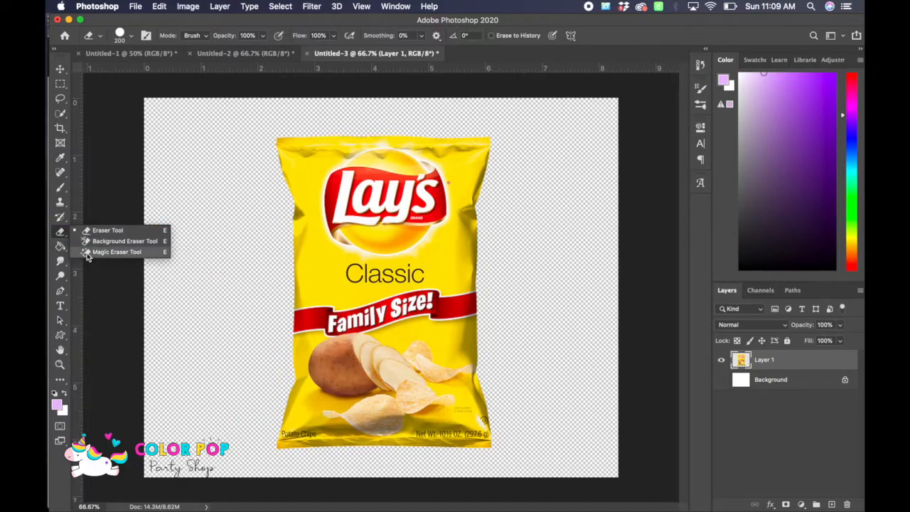
{"action": "left_click", "coordinate": [114, 252]}
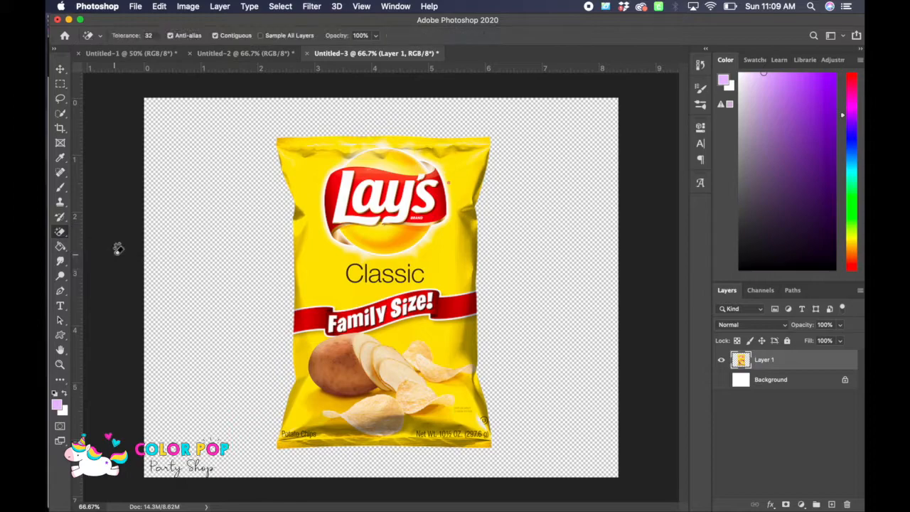
{"action": "left_click", "coordinate": [320, 275]}
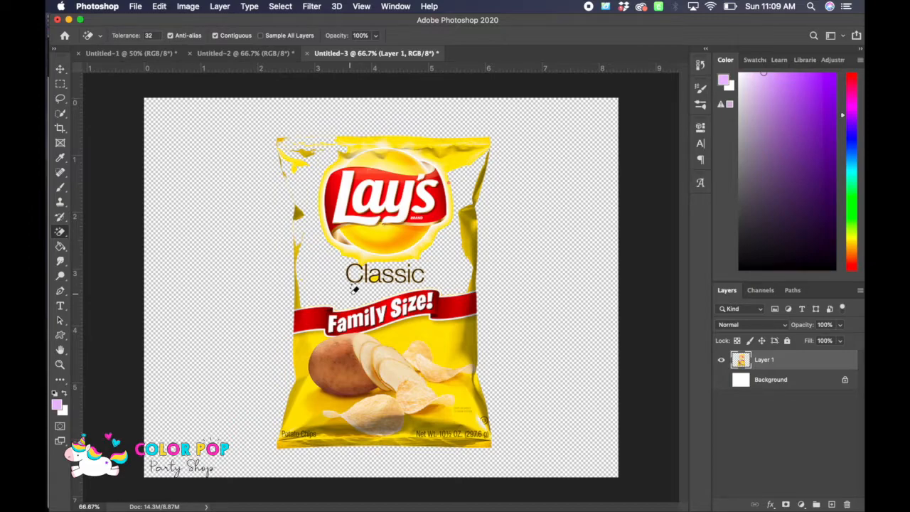
{"action": "key", "text": "super+z"}
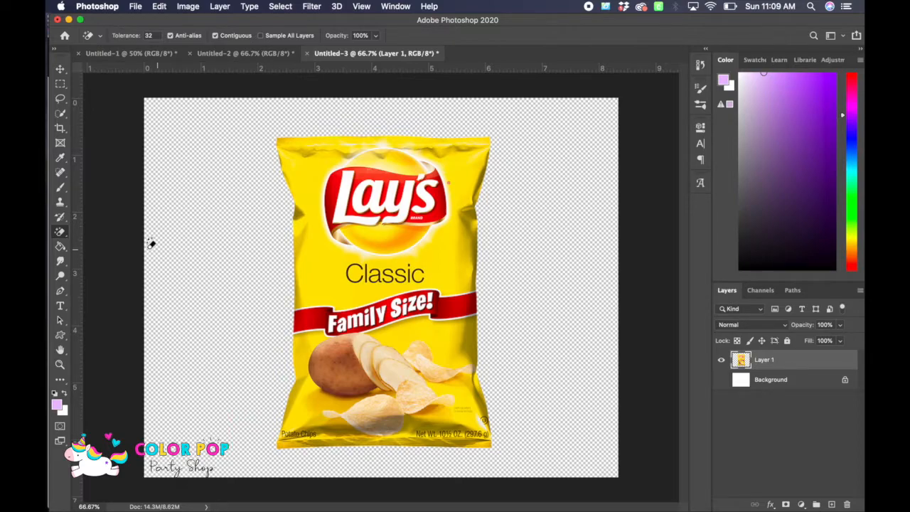
Return to the Move tool, deselect the chip bag layer and show the Background layer again
{"action": "left_click", "coordinate": [59, 71]}
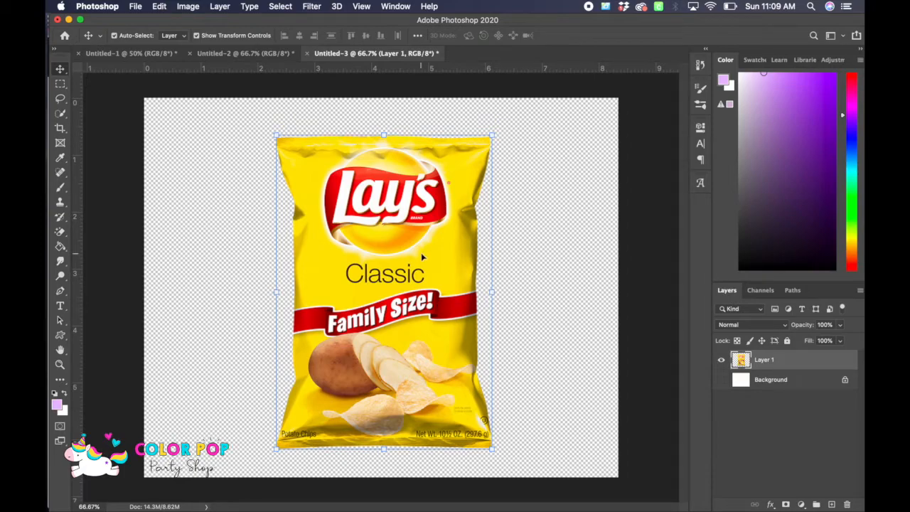
{"action": "left_click", "coordinate": [239, 255]}
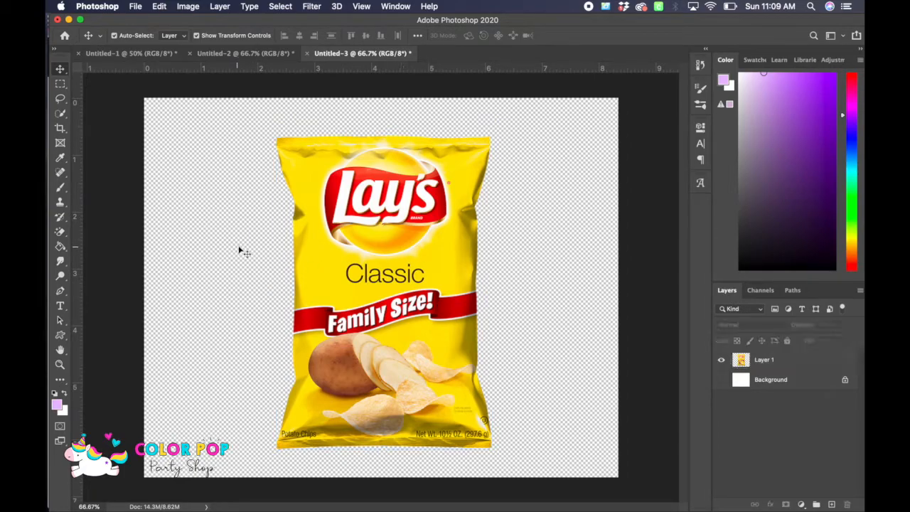
{"action": "left_click", "coordinate": [721, 380]}
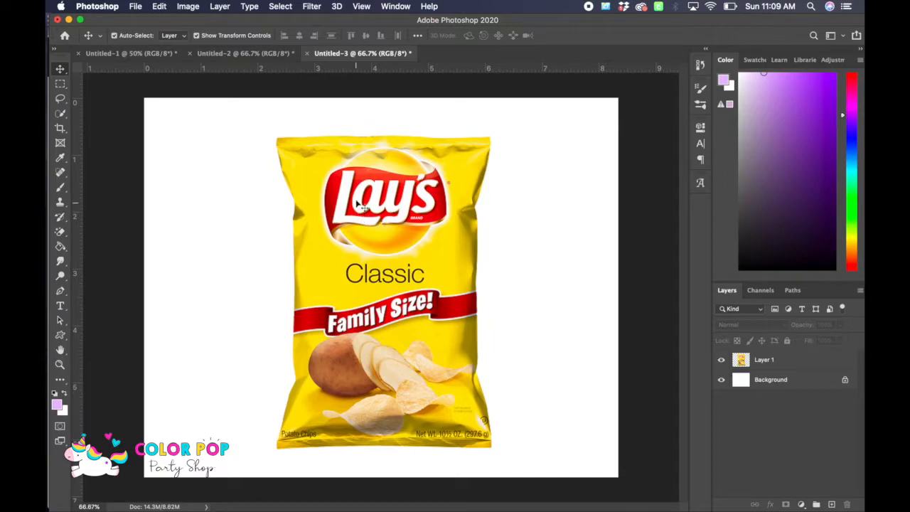
Place the embedded image Mermaid Chip Bag.jpg from the Mermaid folder's Chip bag subfolder into the document
{"action": "left_click", "coordinate": [135, 7]}
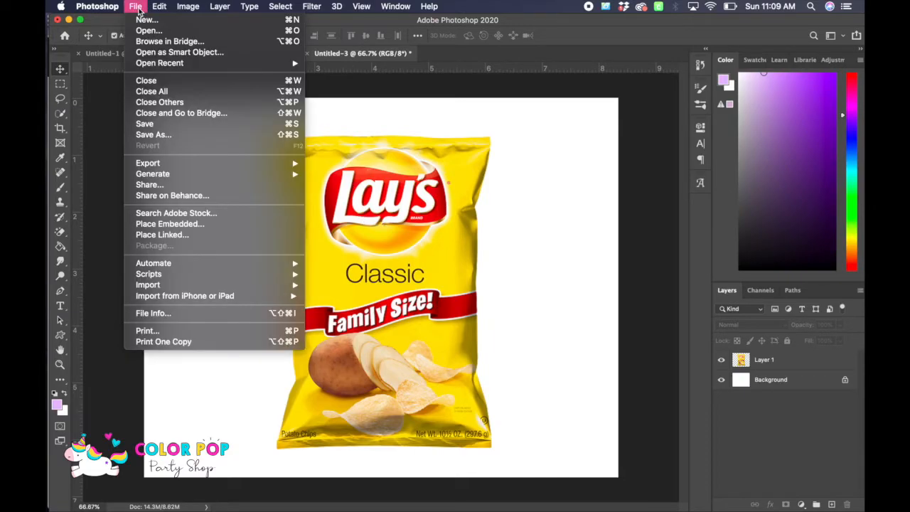
{"action": "left_click", "coordinate": [200, 224]}
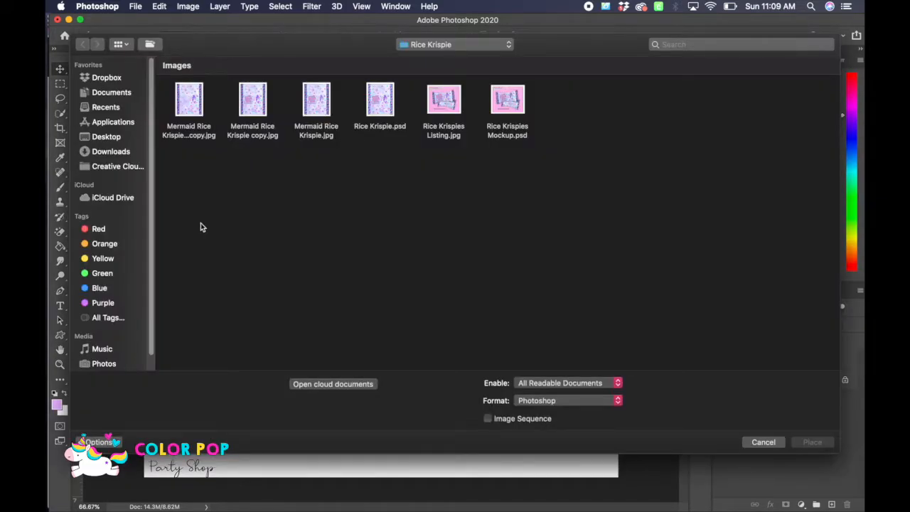
{"action": "left_click", "coordinate": [437, 46]}
{"action": "left_click", "coordinate": [435, 55]}
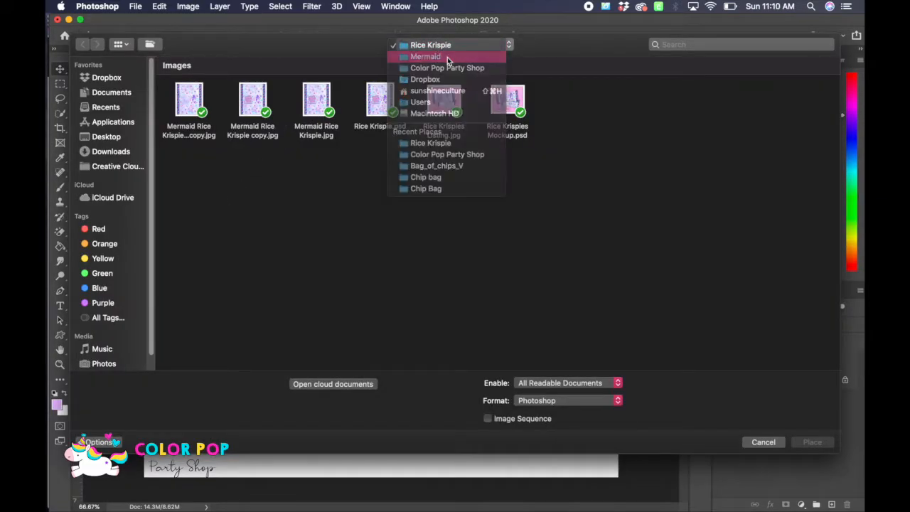
{"action": "double_click", "coordinate": [206, 110]}
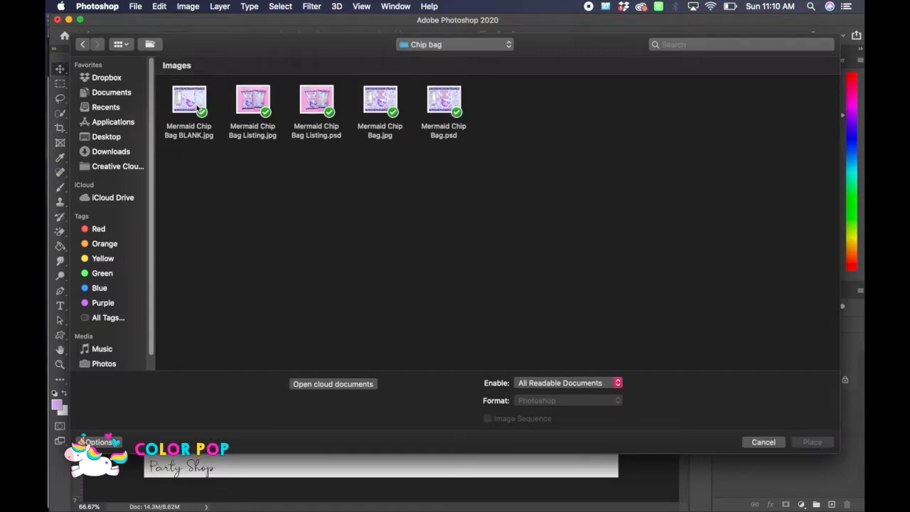
{"action": "double_click", "coordinate": [380, 103]}
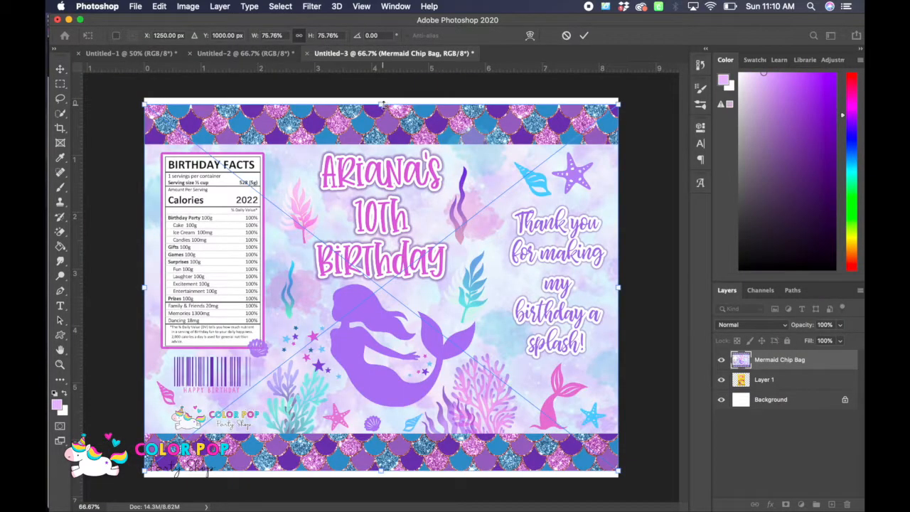
Scale the placed mermaid design to about 65% so its height covers the chip bag, and commit the placement
{"action": "left_click_drag", "start_coordinate": [382, 104], "coordinate": [381, 135]}
{"action": "left_click_drag", "start_coordinate": [381, 469], "coordinate": [381, 449]}
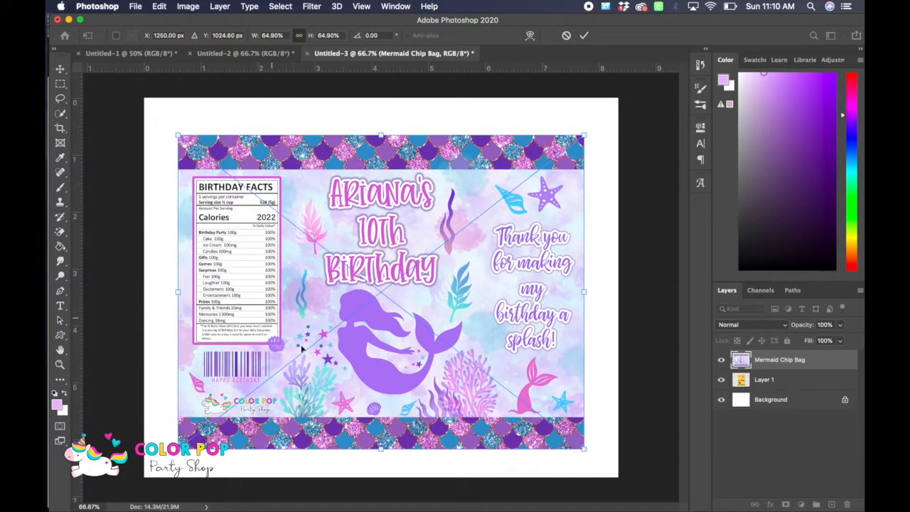
{"action": "left_click", "coordinate": [584, 36]}
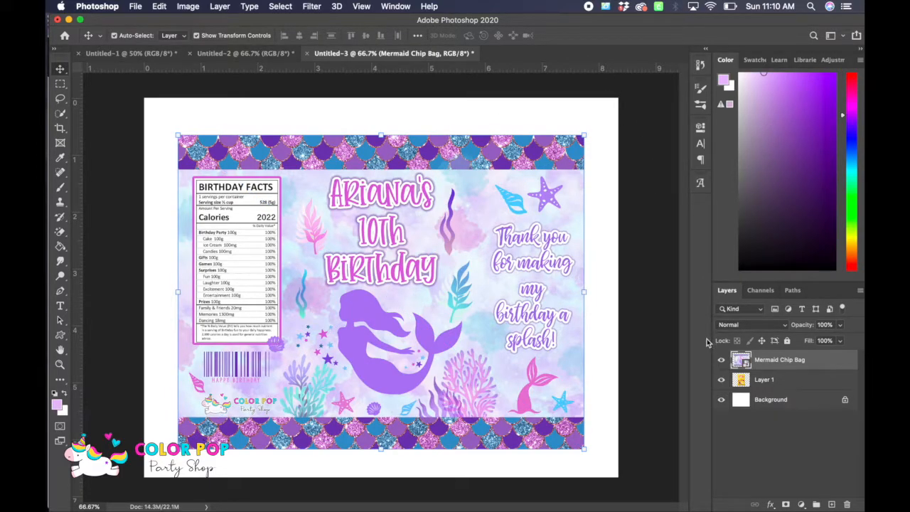
Create a clipping mask so the Mermaid Chip Bag layer is clipped to the chip bag in Layer 1, and deselect it
{"action": "right_click", "coordinate": [832, 365]}
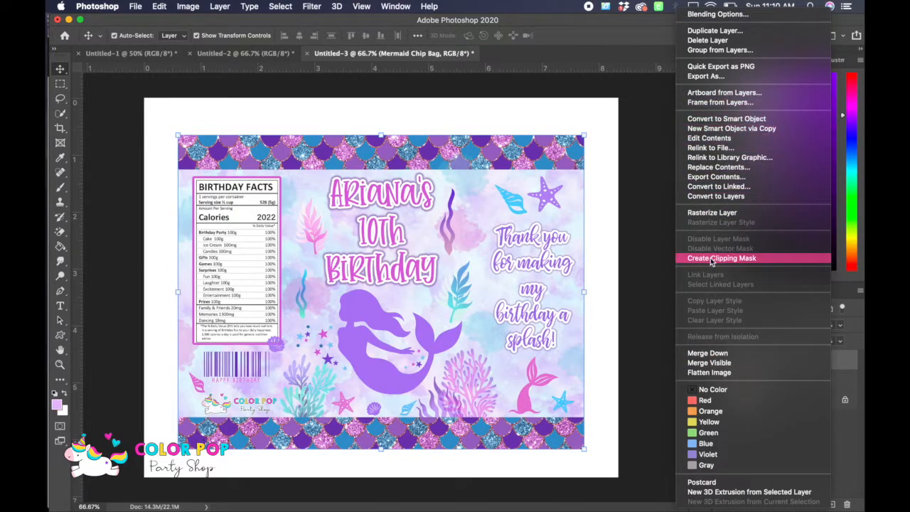
{"action": "left_click", "coordinate": [763, 261]}
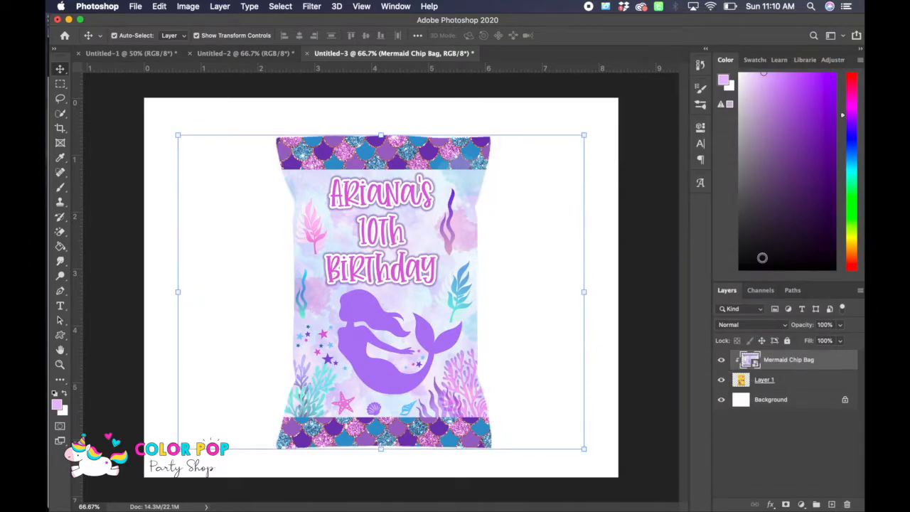
{"action": "left_click", "coordinate": [654, 276]}
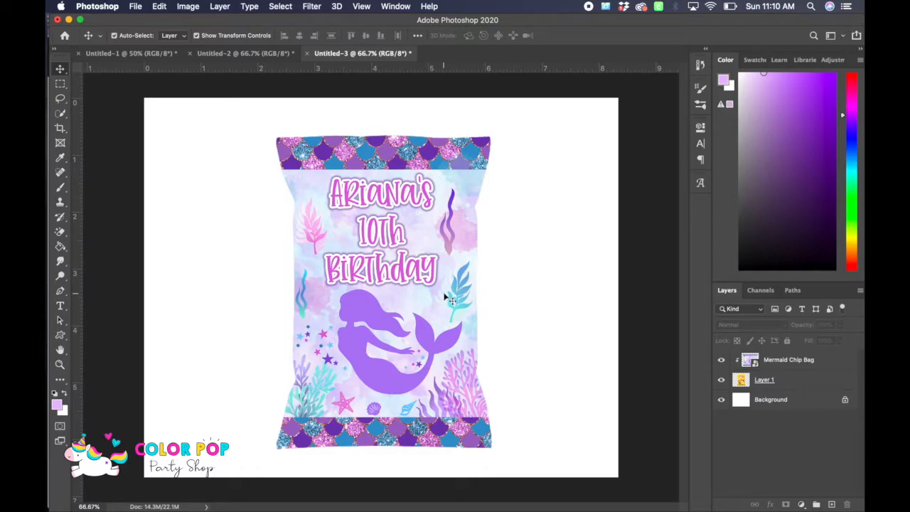
Try shifting the clipped mermaid design sideways within the bag shape, leaving it slightly left of centre
{"action": "left_click", "coordinate": [427, 243]}
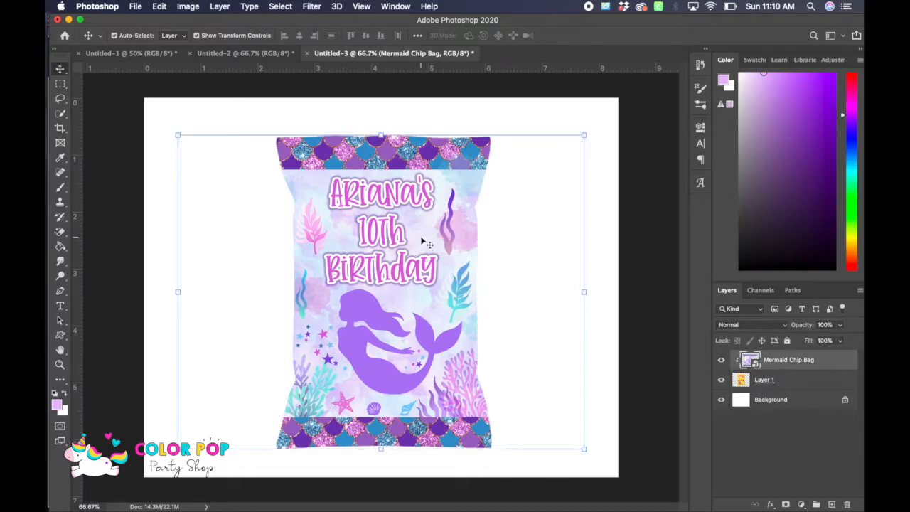
{"action": "key", "text": "Right"}
{"action": "key", "text": "Right"}
{"action": "key", "text": "Right"}
{"action": "key", "text": "Right"}
{"action": "key", "text": "Right"}
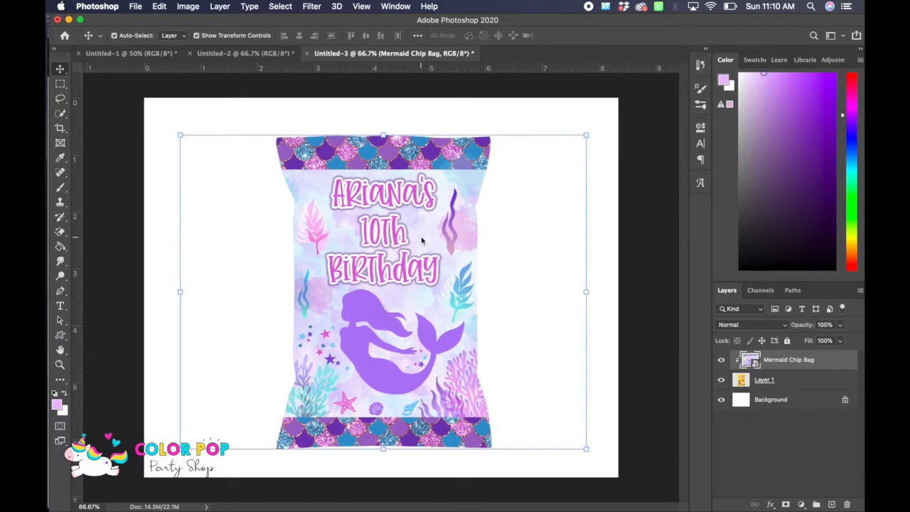
{"action": "key", "text": "Right"}
{"action": "key", "text": "Left"}
{"action": "key", "text": "Left"}
{"action": "key", "text": "Left"}
{"action": "key", "text": "Left"}
{"action": "key", "text": "Left"}
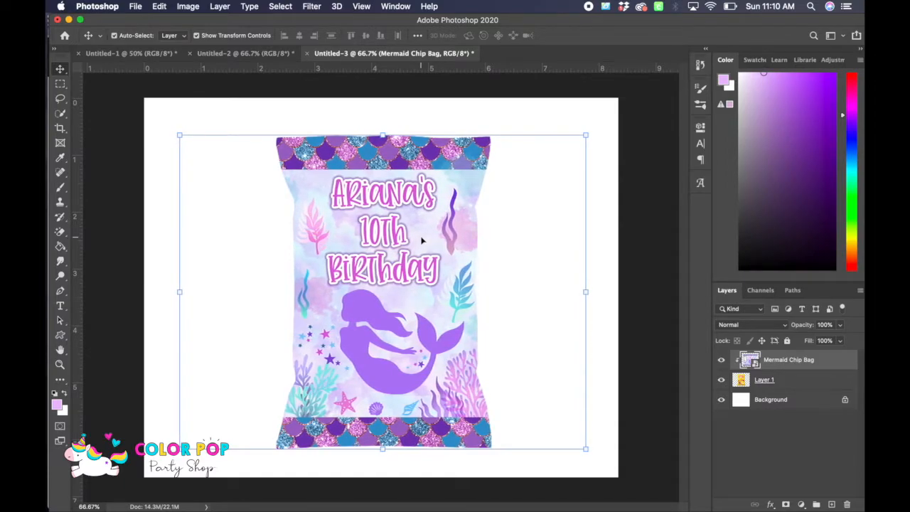
{"action": "left_click_drag", "start_coordinate": [443, 240], "coordinate": [418, 271]}
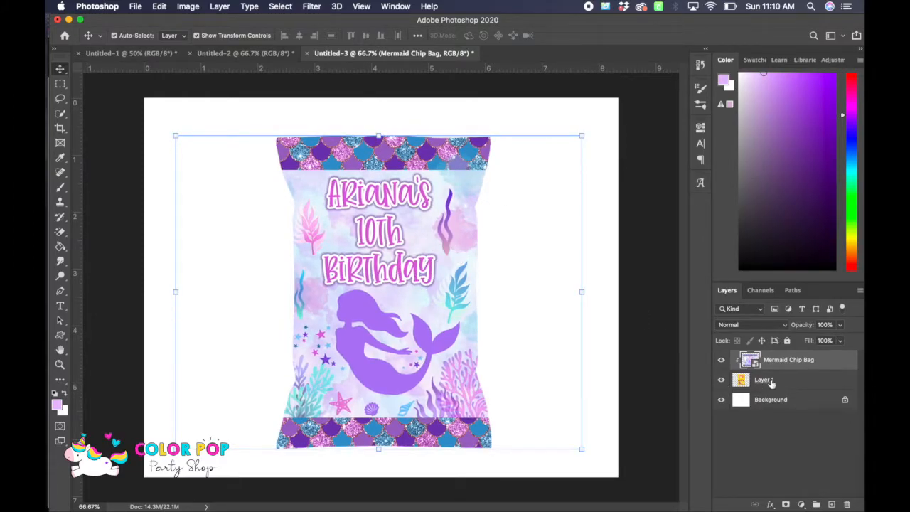
{"action": "left_click", "coordinate": [662, 381]}
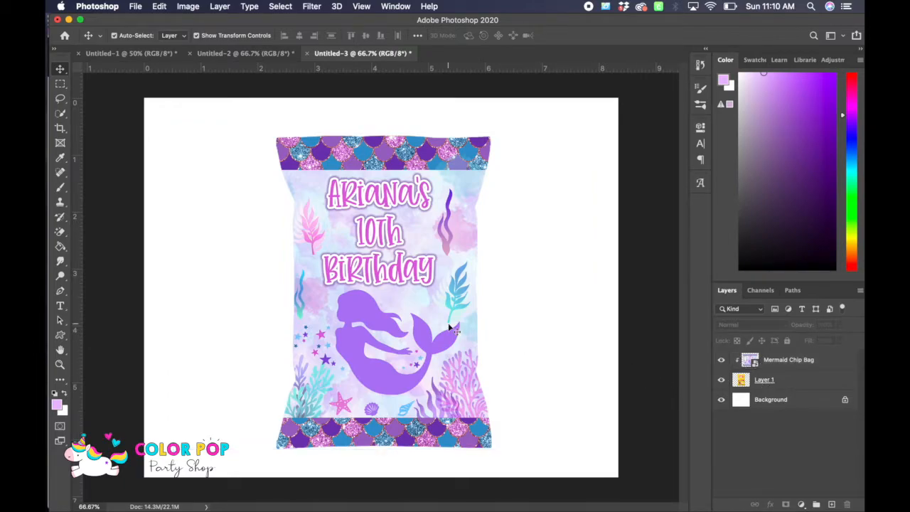
Nudge the mermaid design to the right until its front panel is centred on the bag, and deselect it
{"action": "left_click", "coordinate": [437, 352]}
{"action": "key", "text": "Right"}
{"action": "key", "text": "Right"}
{"action": "key", "text": "Right"}
{"action": "key", "text": "Right"}
{"action": "key", "text": "Right"}
{"action": "key", "text": "Right"}
{"action": "key", "text": "Right"}
{"action": "key", "text": "Right"}
{"action": "key", "text": "Right"}
{"action": "key", "text": "Right"}
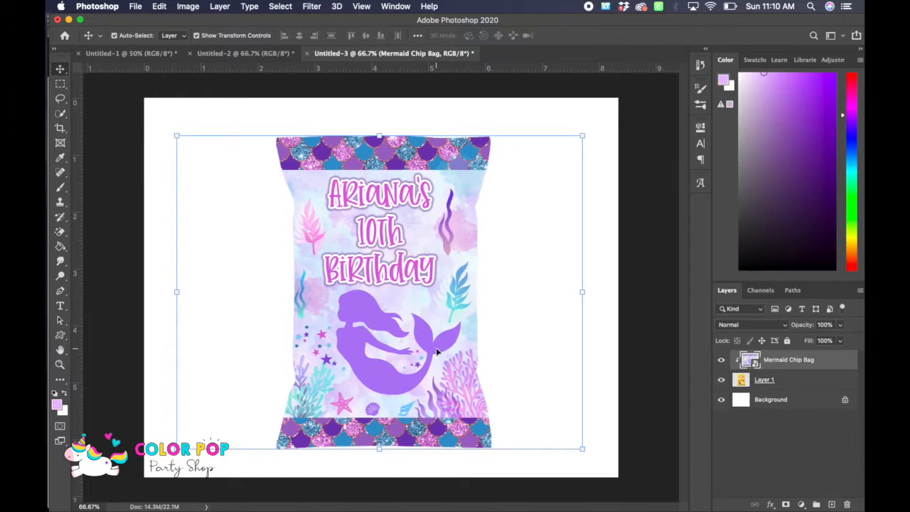
{"action": "key", "text": "Right"}
{"action": "key", "text": "Right"}
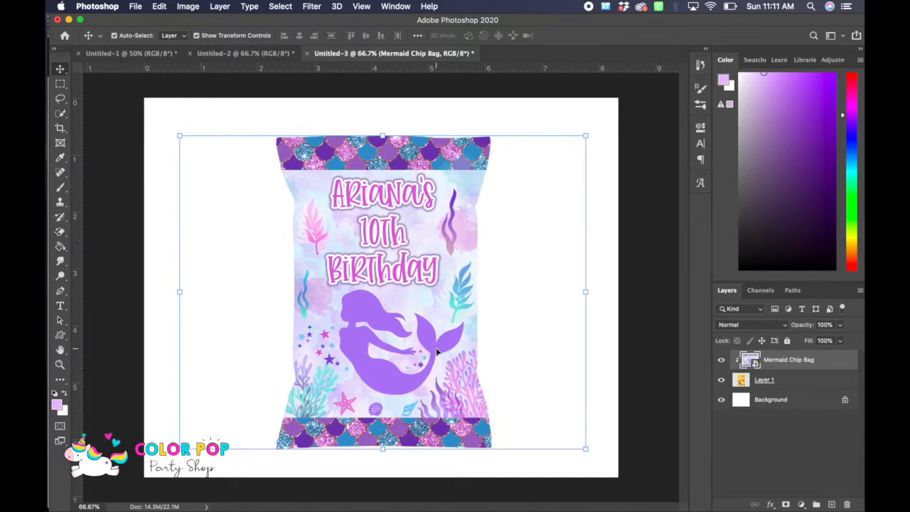
{"action": "left_click", "coordinate": [643, 240]}
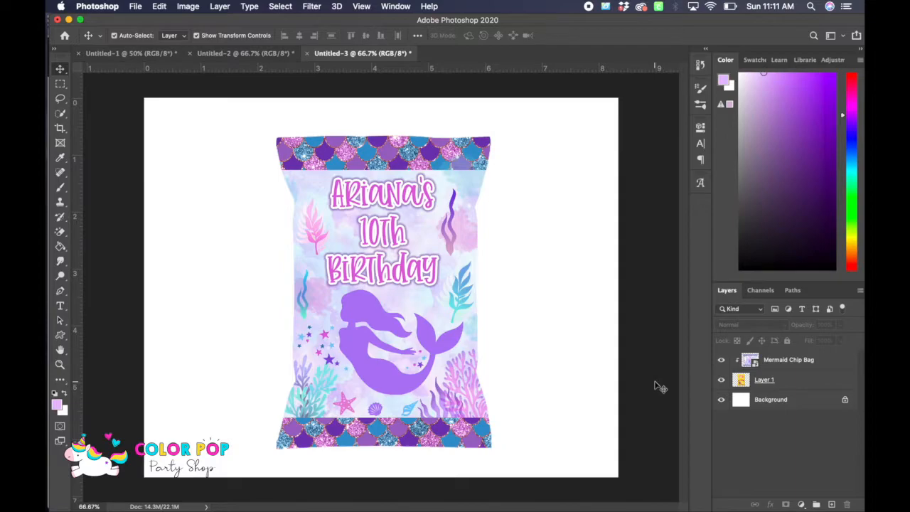
Add a Drop Shadow layer style to Layer 1 with the dark gray shadow color 4c4c4c
{"action": "left_click", "coordinate": [799, 385]}
{"action": "double_click", "coordinate": [798, 385]}
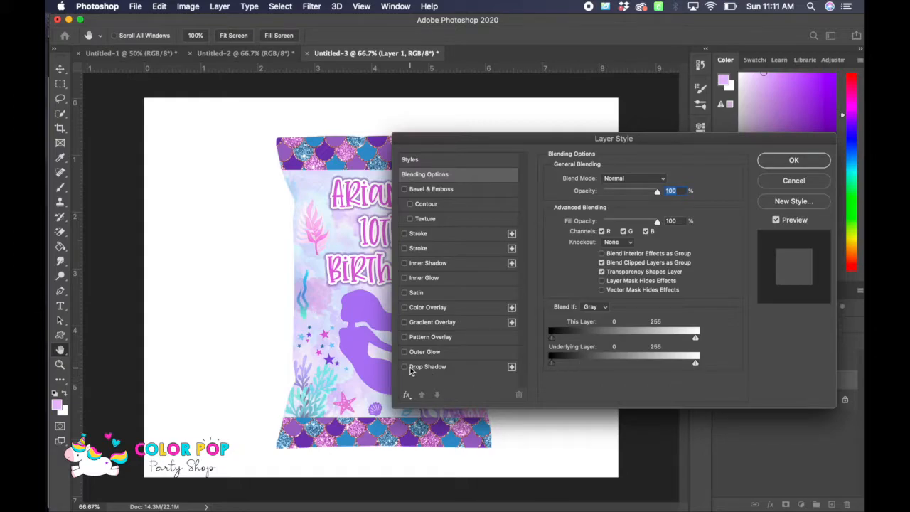
{"action": "left_click", "coordinate": [460, 368]}
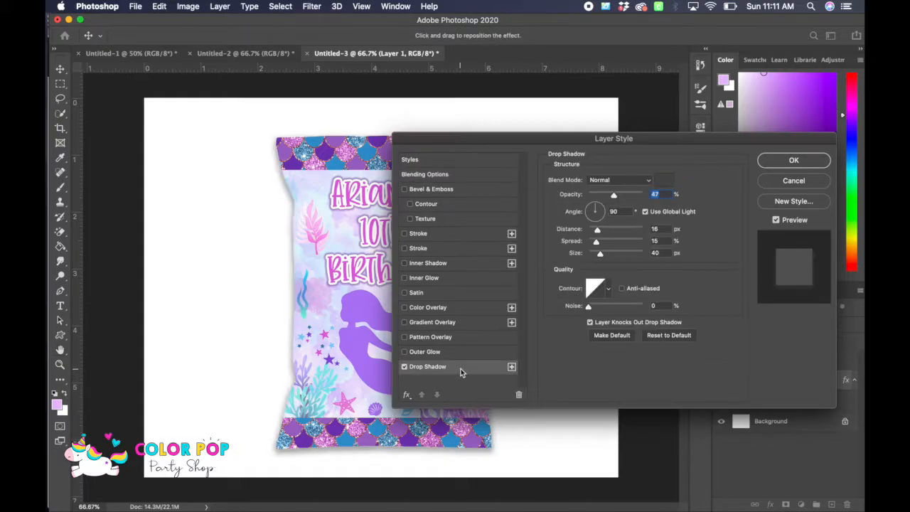
{"action": "left_click_drag", "start_coordinate": [652, 142], "coordinate": [767, 122]}
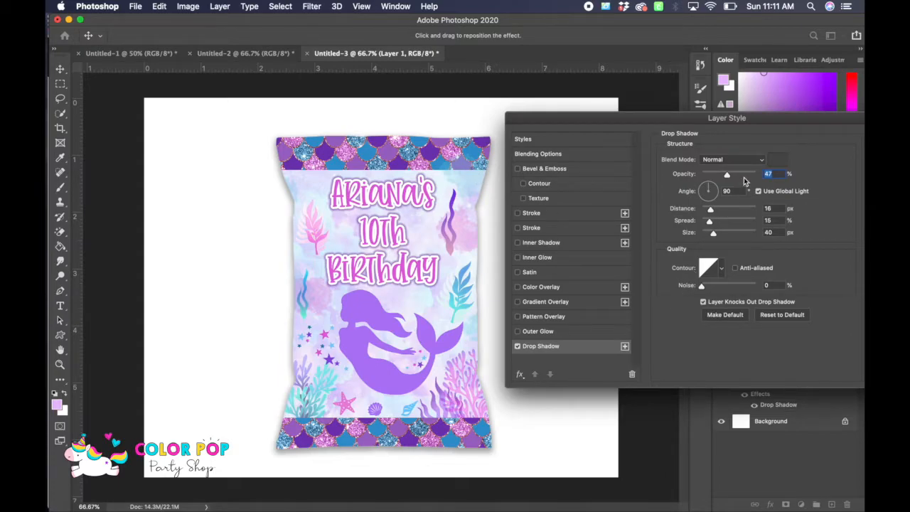
{"action": "left_click", "coordinate": [773, 162]}
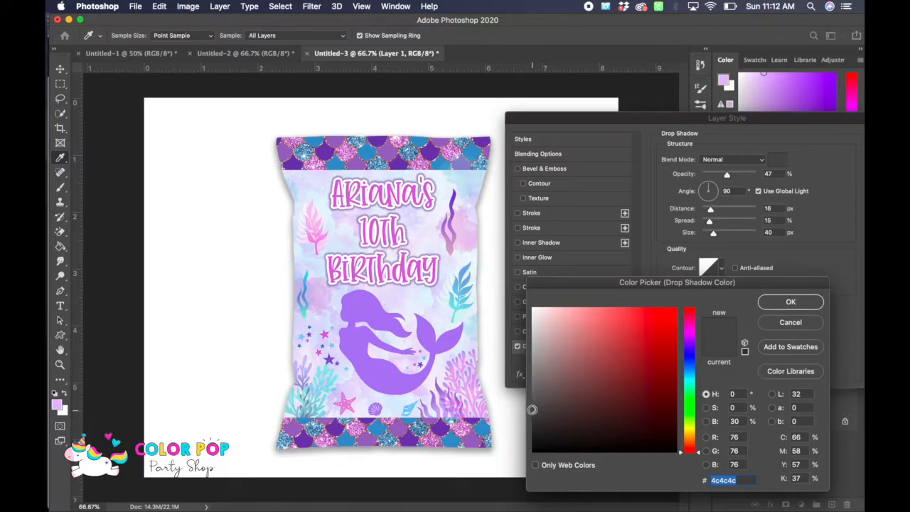
{"action": "left_click", "coordinate": [779, 306]}
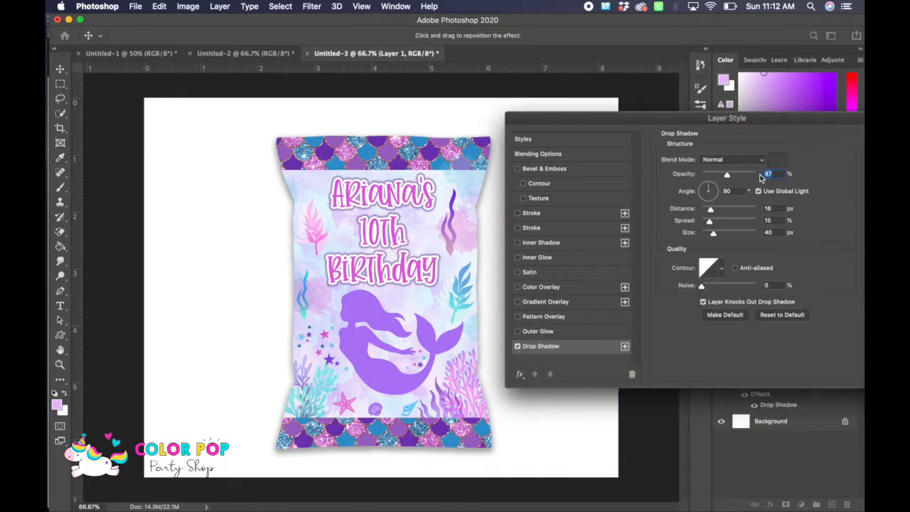
Set the chip bag's drop shadow to 48% opacity with a 49° angle, apply the style and deselect the layer
{"action": "left_click_drag", "start_coordinate": [730, 175], "coordinate": [763, 178]}
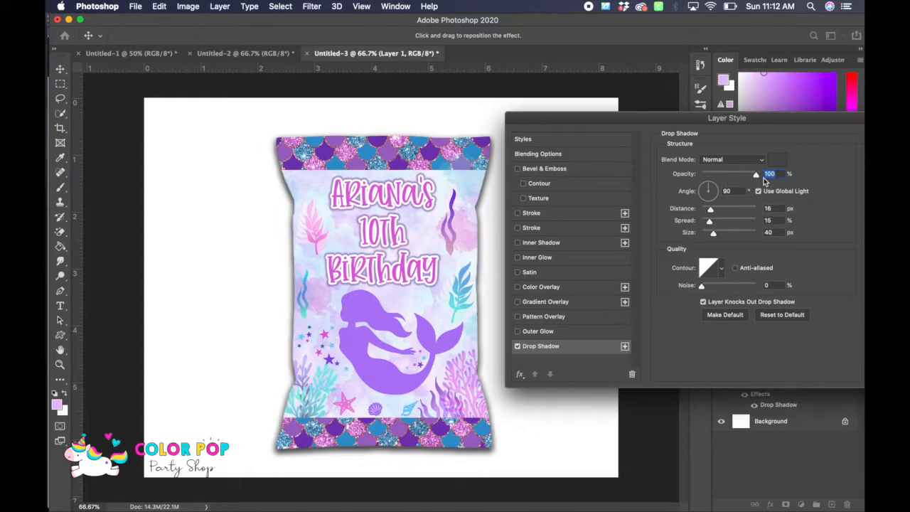
{"action": "left_click_drag", "start_coordinate": [758, 176], "coordinate": [727, 177]}
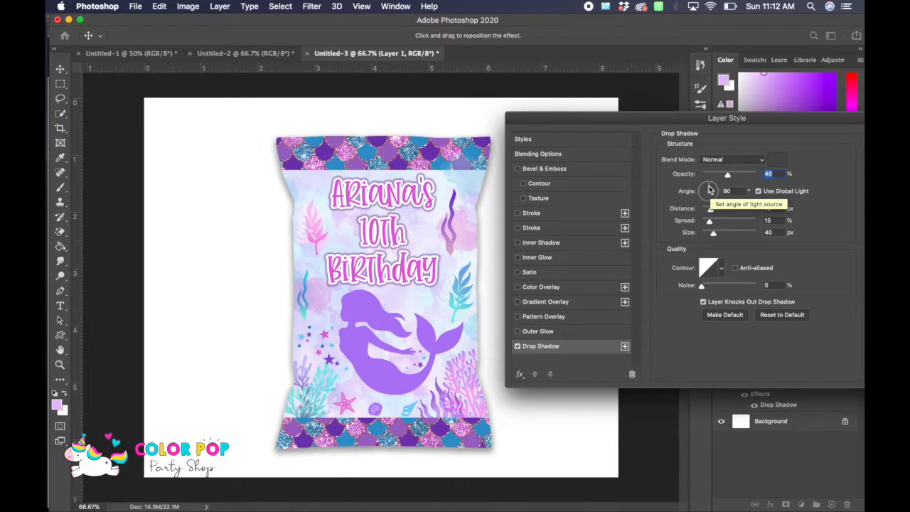
{"action": "left_click", "coordinate": [715, 186]}
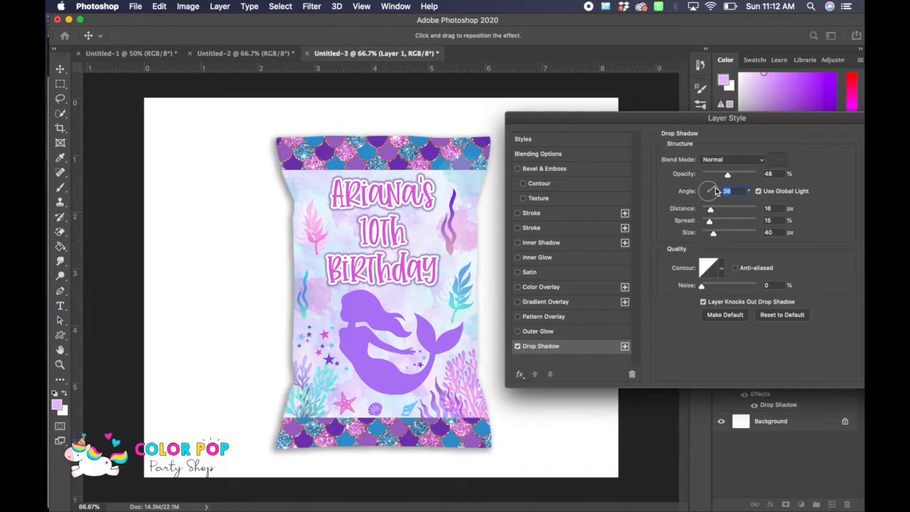
{"action": "left_click", "coordinate": [705, 187]}
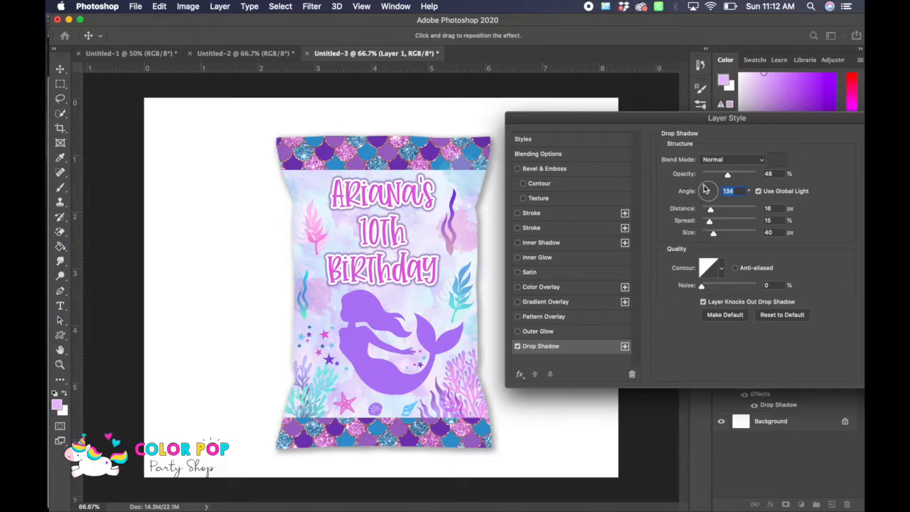
{"action": "left_click", "coordinate": [714, 184]}
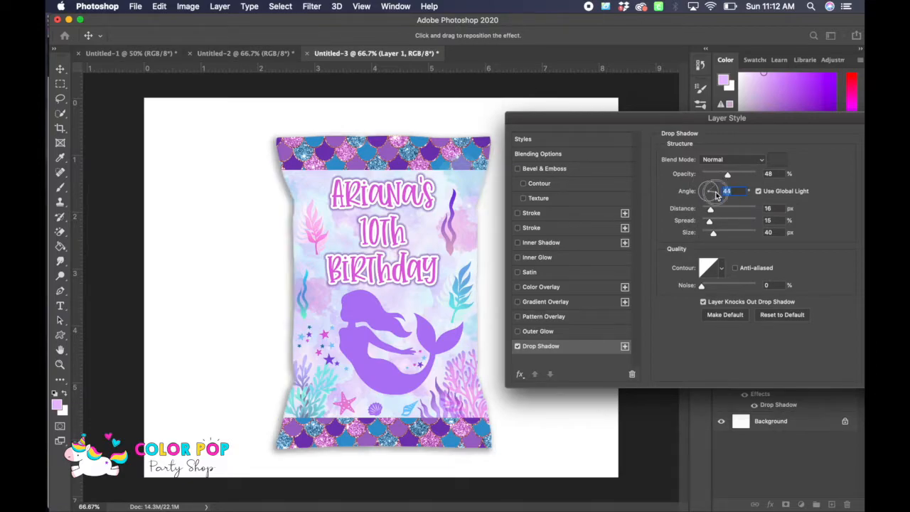
{"action": "left_click", "coordinate": [716, 196]}
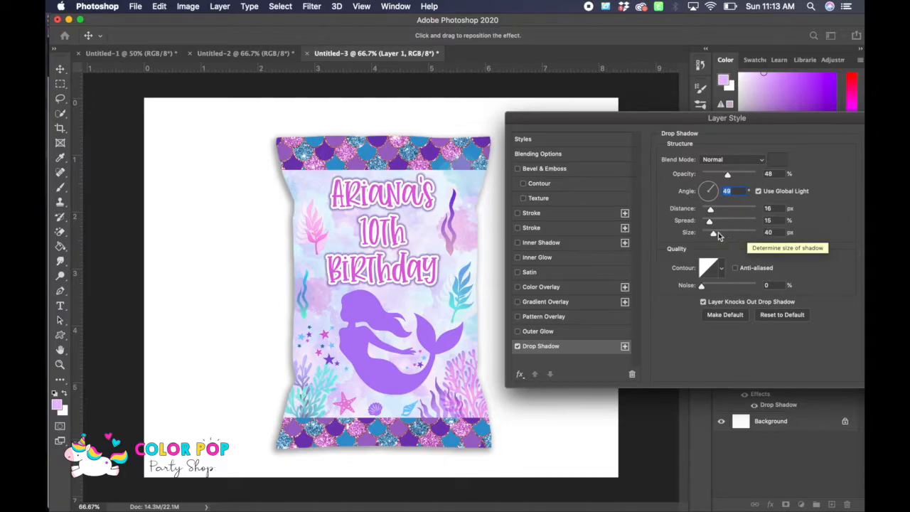
{"action": "left_click_drag", "start_coordinate": [774, 121], "coordinate": [593, 98]}
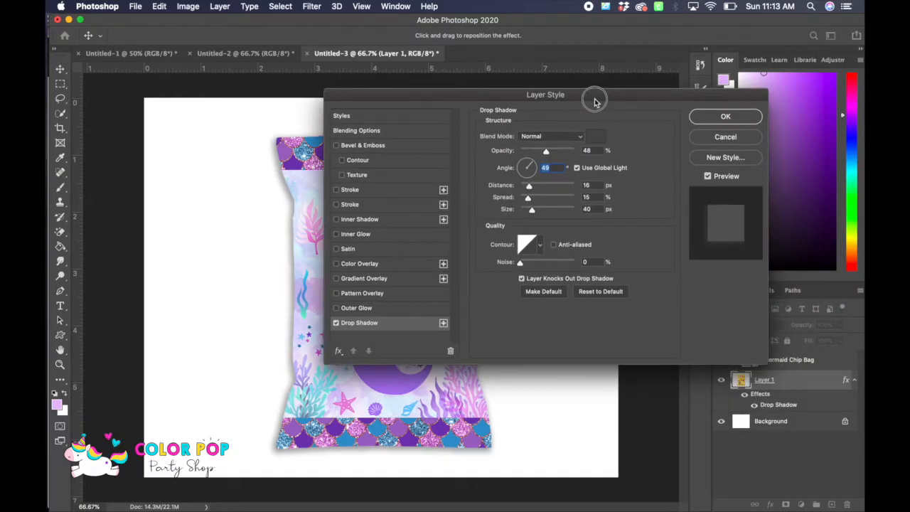
{"action": "left_click", "coordinate": [722, 116]}
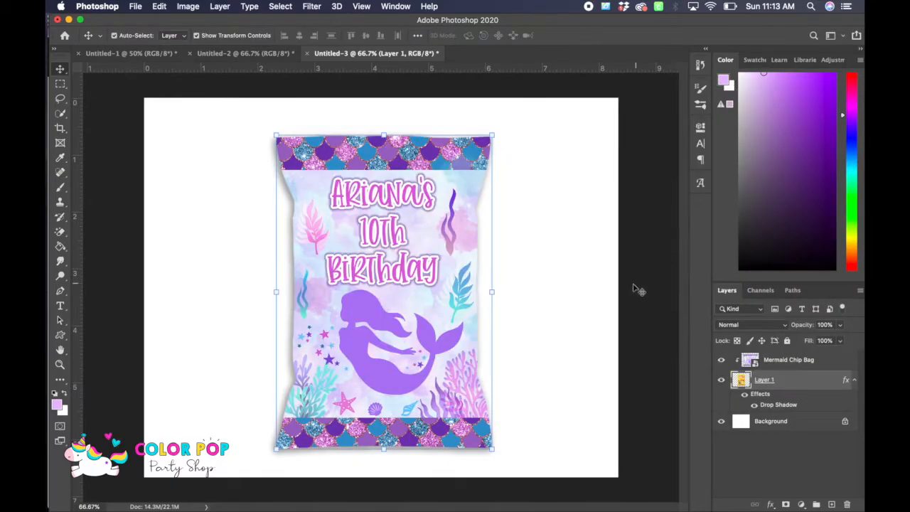
{"action": "left_click", "coordinate": [601, 296]}
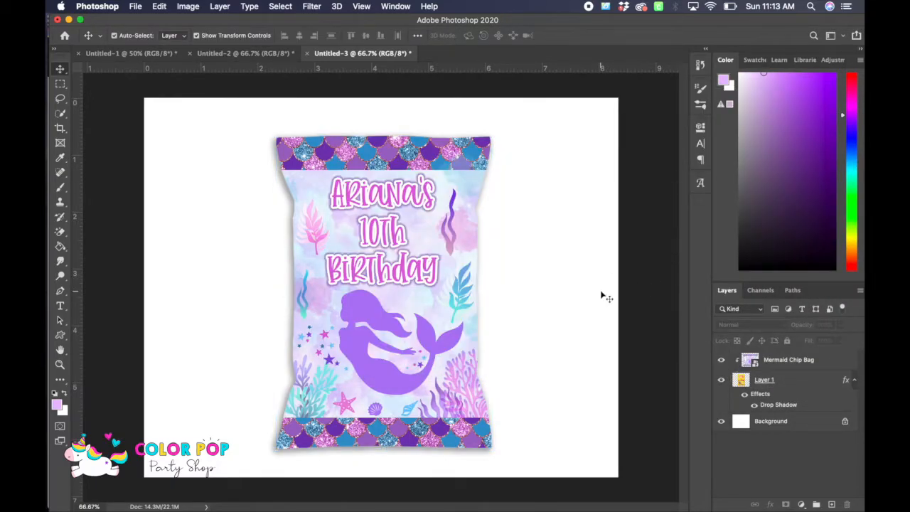
Create a new empty layer above the Mermaid Chip Bag layer and switch to the Brush tool
{"action": "left_click", "coordinate": [821, 362]}
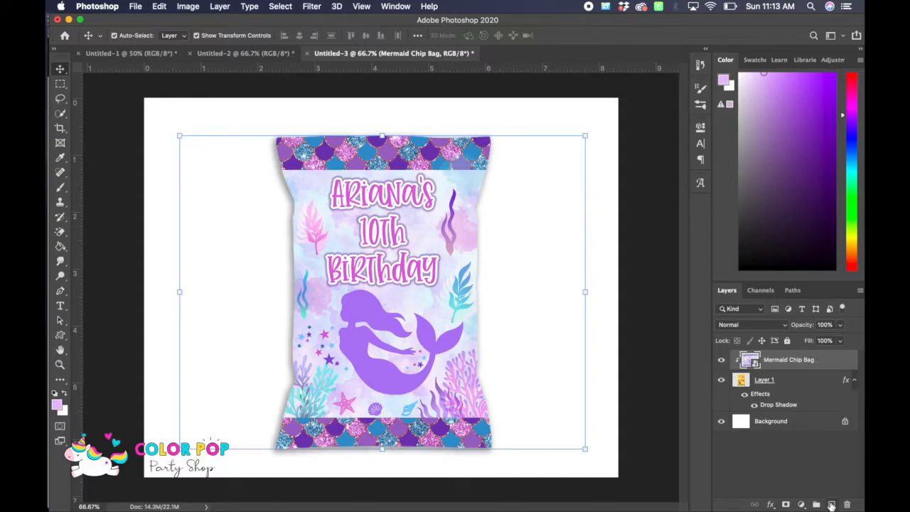
{"action": "left_click", "coordinate": [831, 505]}
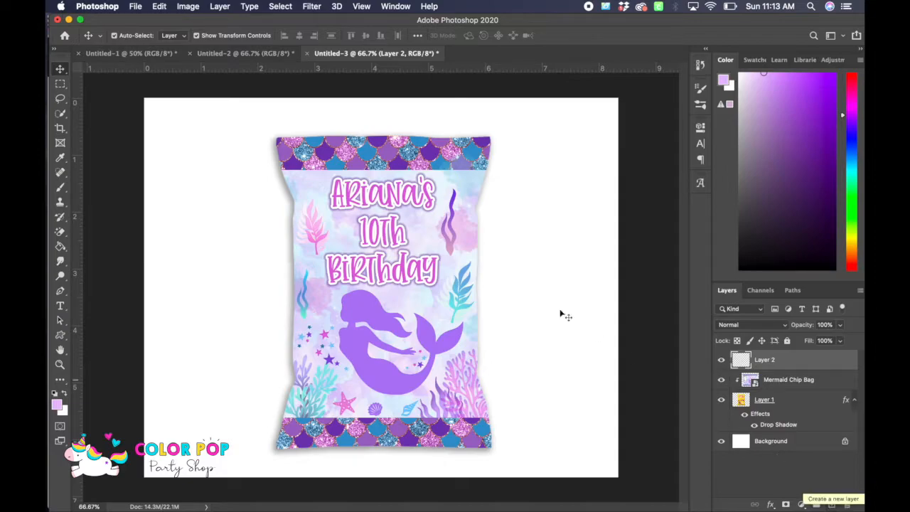
{"action": "left_click", "coordinate": [61, 189]}
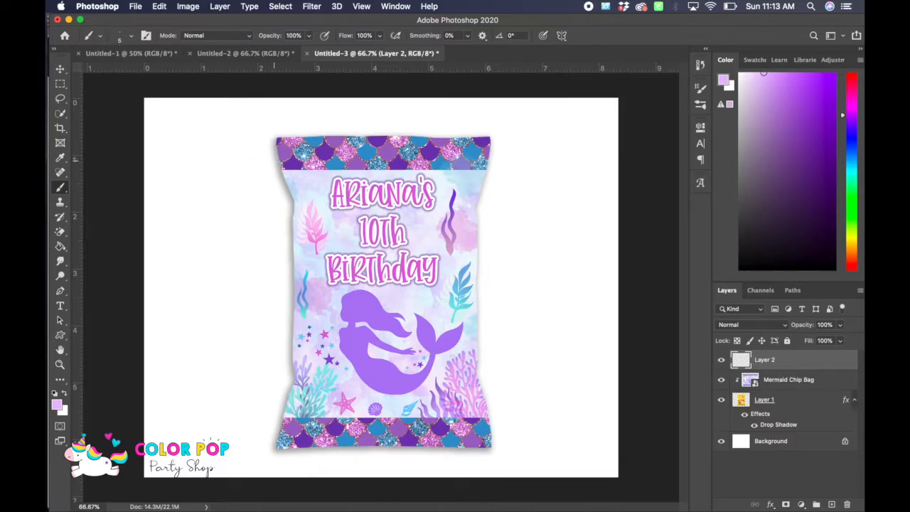
Reset the foreground color to black and paint four thin horizontal lines across the bag's upper scale-patterned band on Layer 2
{"action": "key", "text": "d"}
{"action": "left_click", "coordinate": [361, 6]}
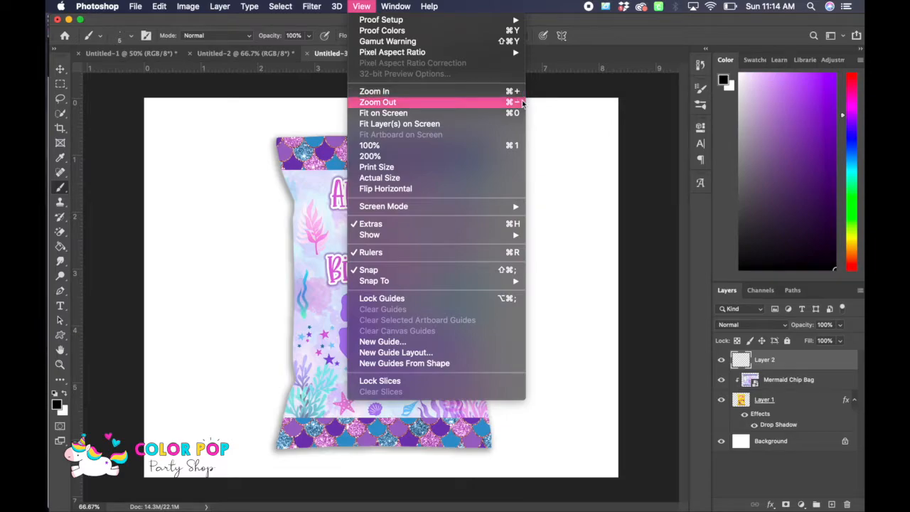
{"action": "left_click", "coordinate": [364, 9]}
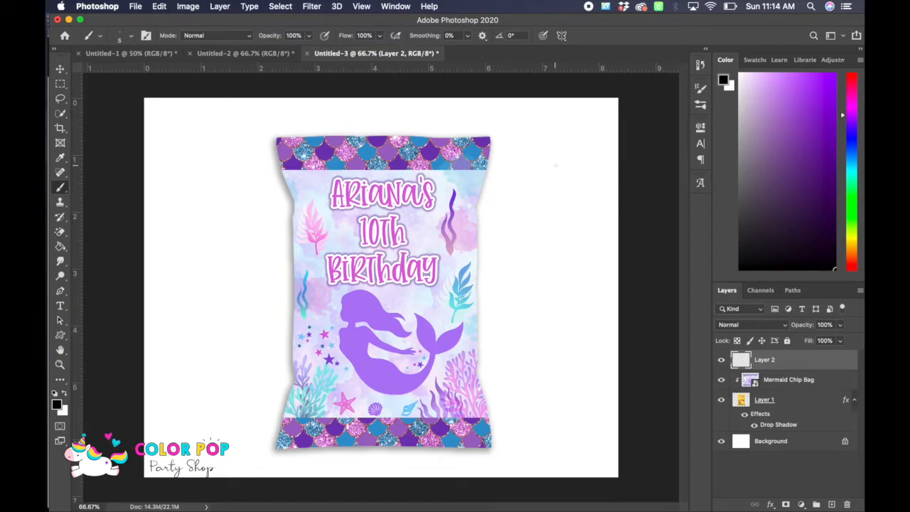
{"action": "key", "text": "super+equal"}
{"action": "key", "text": "super+equal"}
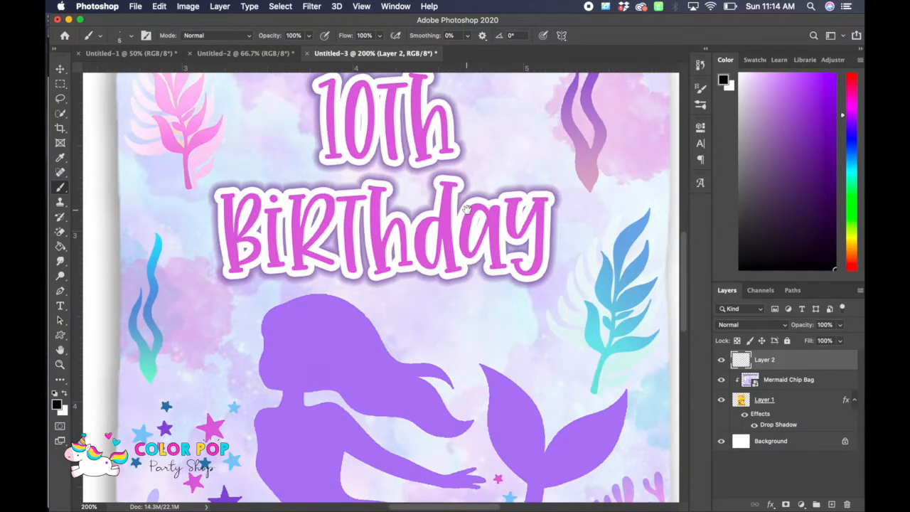
{"action": "left_click_drag", "start_coordinate": [477, 122], "coordinate": [479, 427]}
{"action": "left_click_drag", "start_coordinate": [488, 285], "coordinate": [451, 282]}
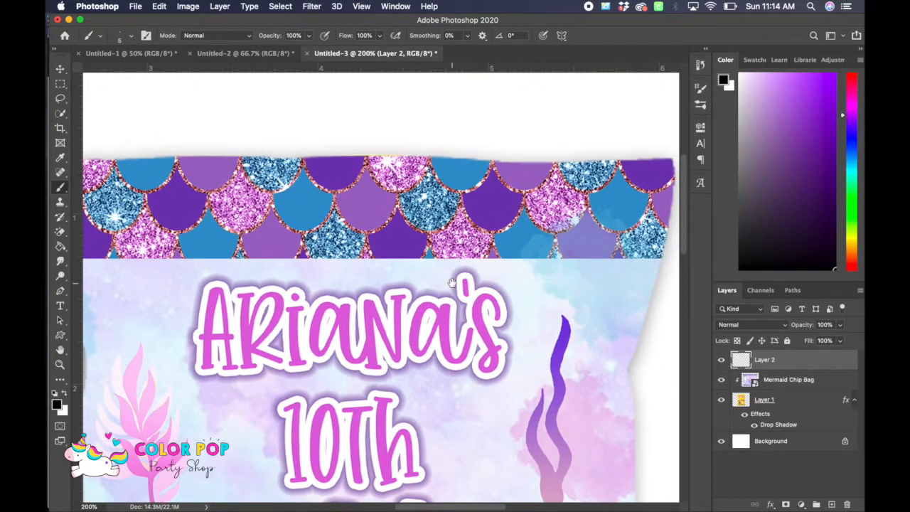
{"action": "key", "text": "super+minus"}
{"action": "left_click_drag", "start_coordinate": [389, 322], "coordinate": [409, 291]}
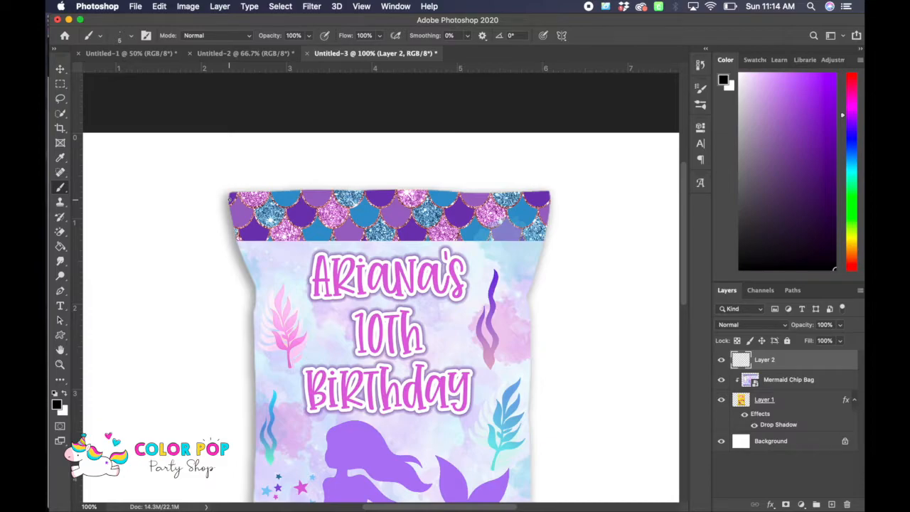
{"action": "left_click_drag", "start_coordinate": [229, 200], "coordinate": [549, 202]}
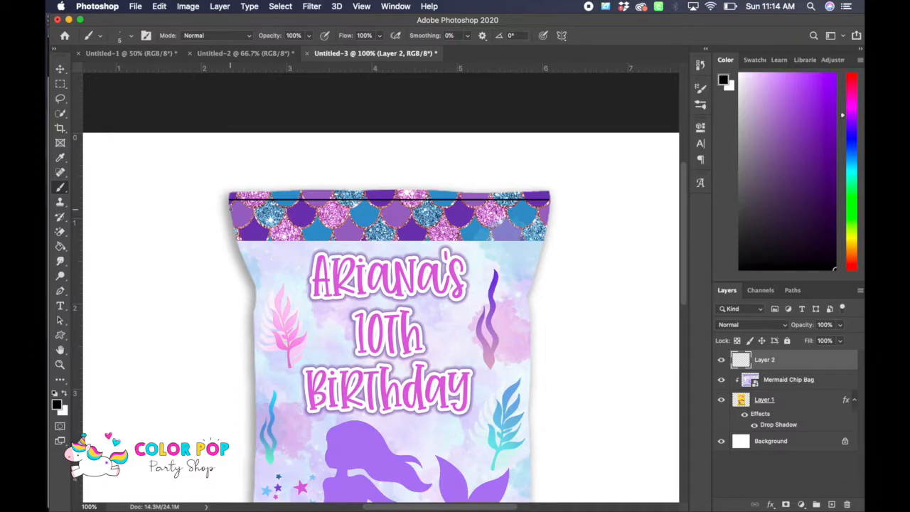
{"action": "left_click_drag", "start_coordinate": [230, 210], "coordinate": [537, 210]}
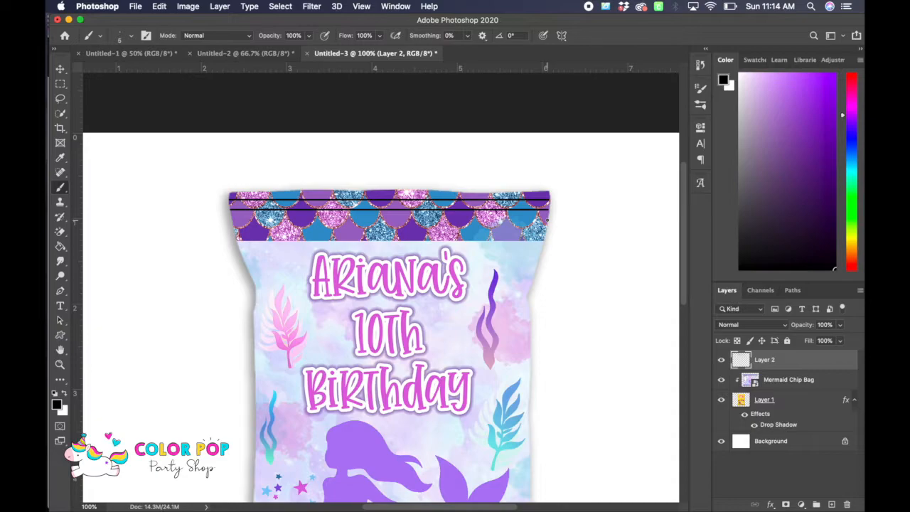
{"action": "left_click_drag", "start_coordinate": [547, 220], "coordinate": [240, 221]}
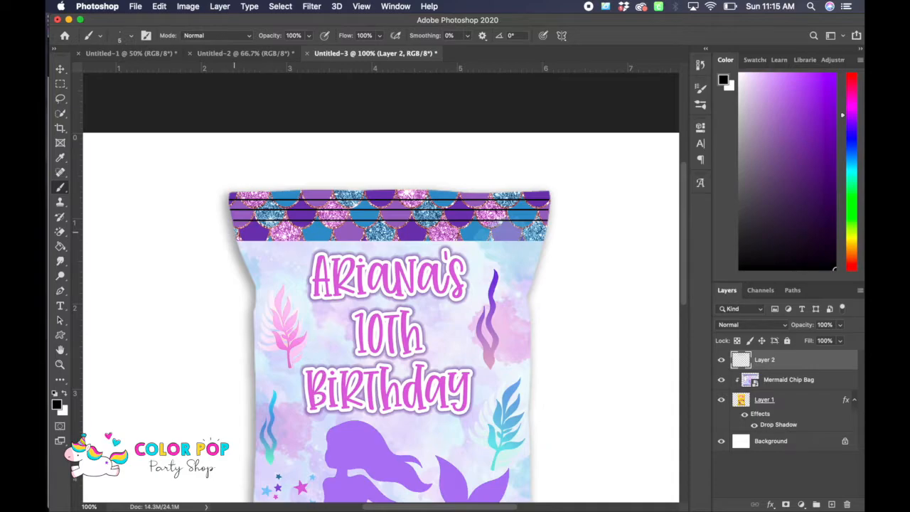
{"action": "left_click_drag", "start_coordinate": [234, 231], "coordinate": [544, 234]}
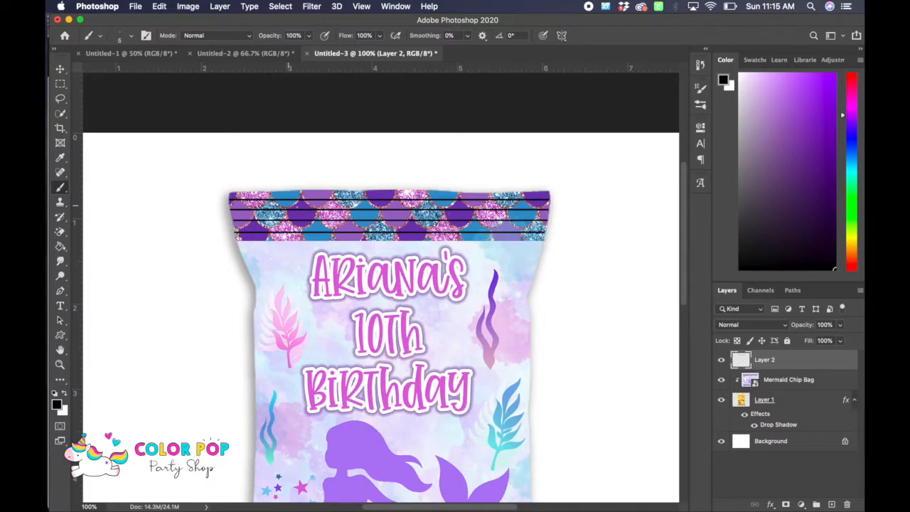
Paint four thin black horizontal lines across the bag's lower scale-patterned band
{"action": "scroll", "coordinate": [381, 285], "scroll_direction": "down", "scroll_amount": 10}
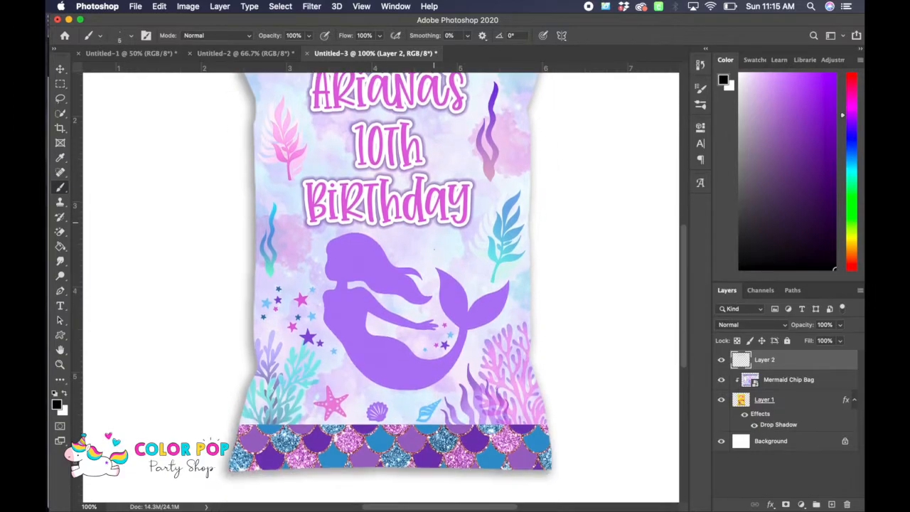
{"action": "scroll", "coordinate": [381, 249], "scroll_direction": "down", "scroll_amount": 2}
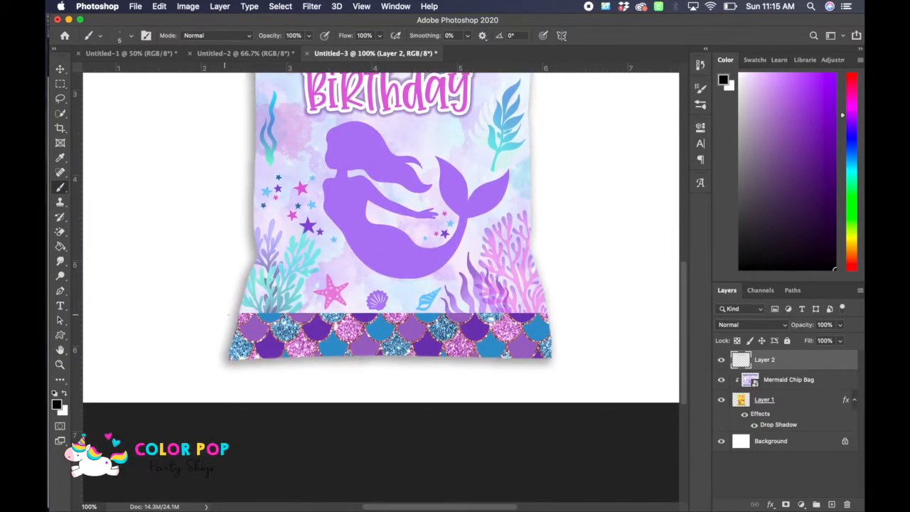
{"action": "mouse_move", "coordinate": [239, 322]}
{"action": "left_mouse_down"}
{"action": "mouse_move", "coordinate": [462, 321]}
{"action": "mouse_move", "coordinate": [538, 332]}
{"action": "left_mouse_up"}
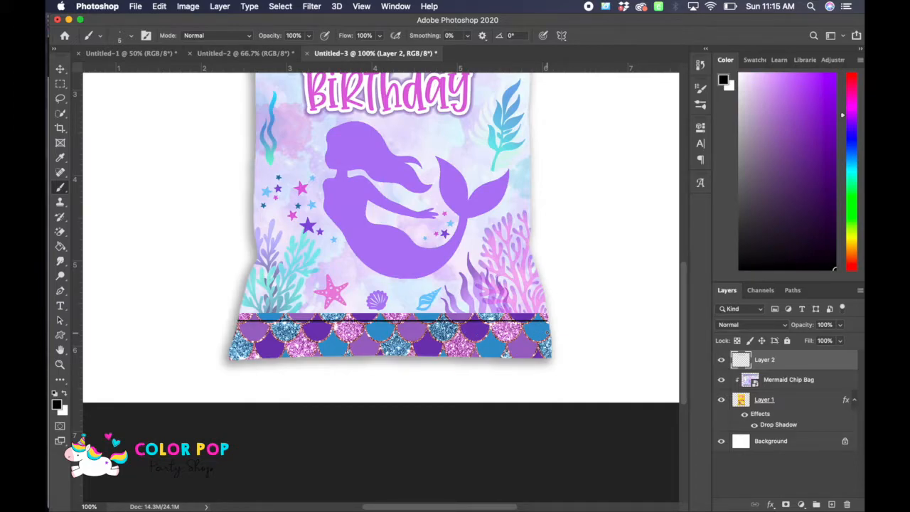
{"action": "left_click_drag", "start_coordinate": [552, 331], "coordinate": [236, 331]}
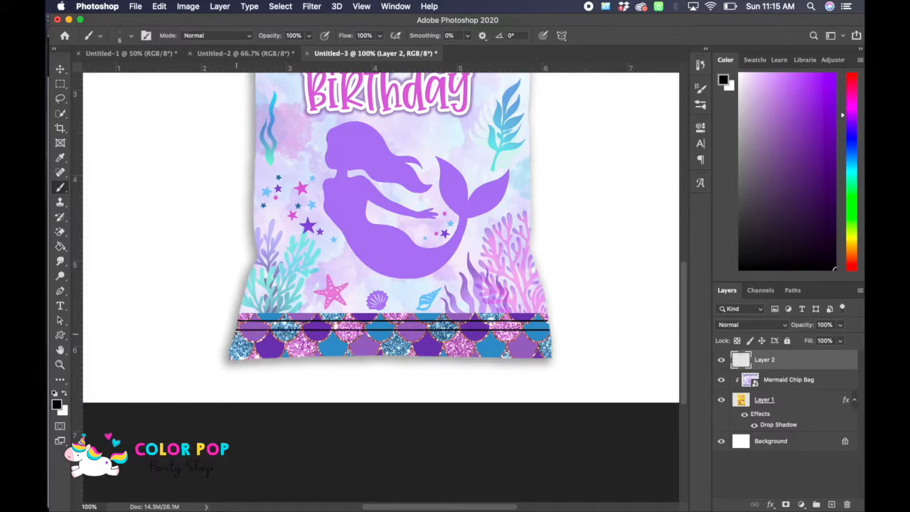
{"action": "left_click_drag", "start_coordinate": [232, 340], "coordinate": [537, 340]}
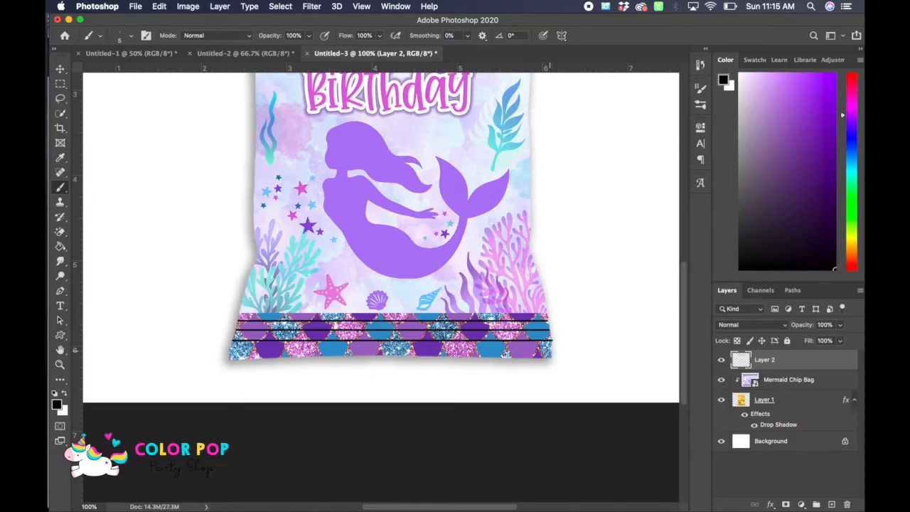
{"action": "left_click_drag", "start_coordinate": [551, 349], "coordinate": [238, 350]}
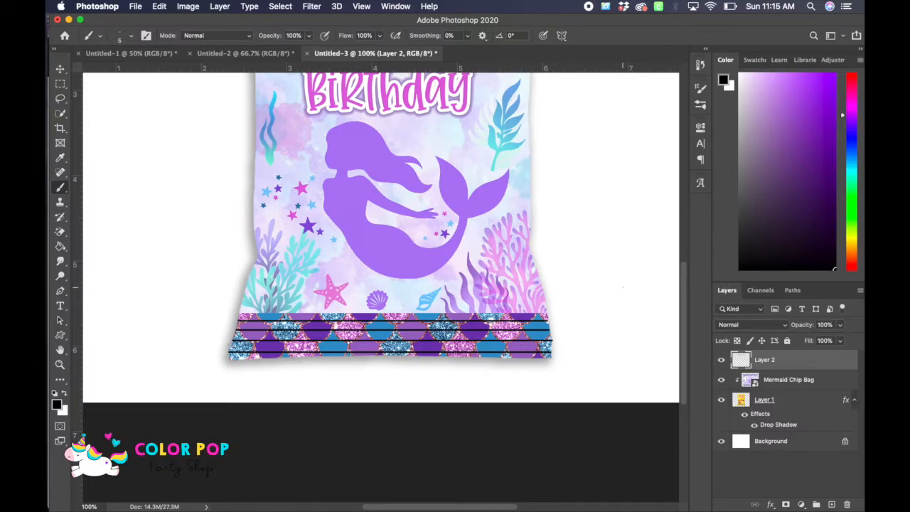
Rename Layer 2, which holds the painted lines, as Ridges
{"action": "scroll", "coordinate": [623, 287], "scroll_direction": "up", "scroll_amount": 5}
{"action": "scroll", "coordinate": [622, 287], "scroll_direction": "up", "scroll_amount": 2}
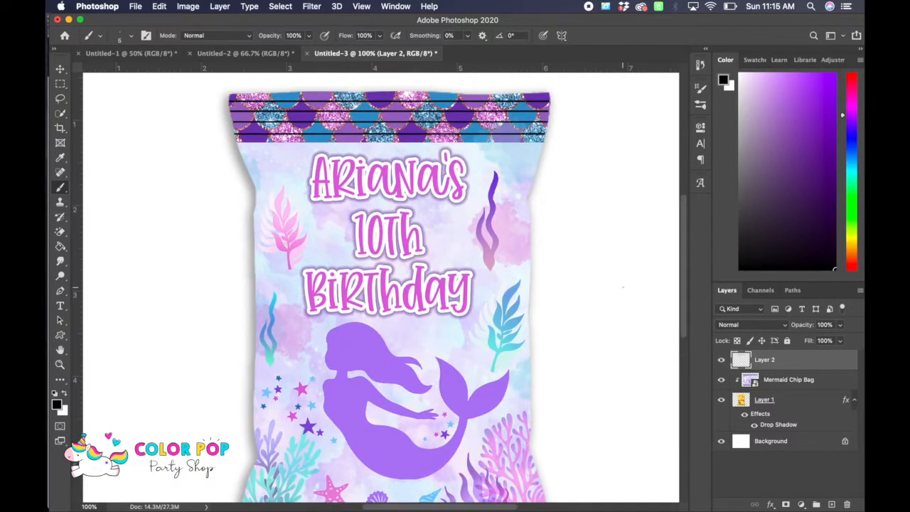
{"action": "scroll", "coordinate": [623, 287], "scroll_direction": "up", "scroll_amount": 1}
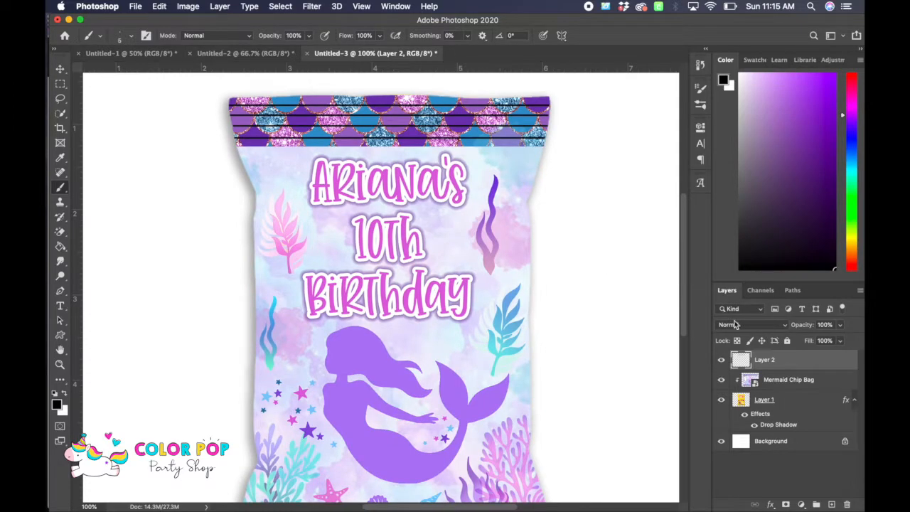
{"action": "double_click", "coordinate": [759, 359]}
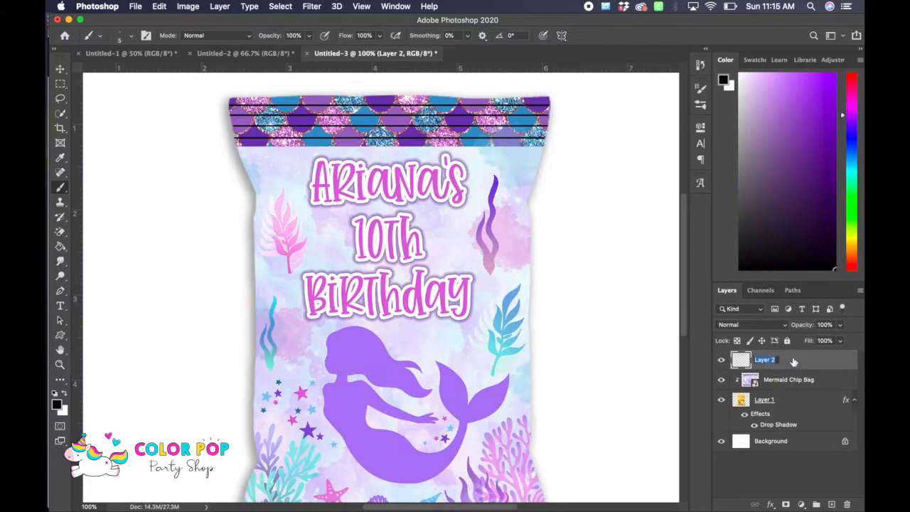
{"action": "type", "text": "Ridges"}
{"action": "key", "text": "Return"}
{"action": "left_click", "coordinate": [311, 7]}
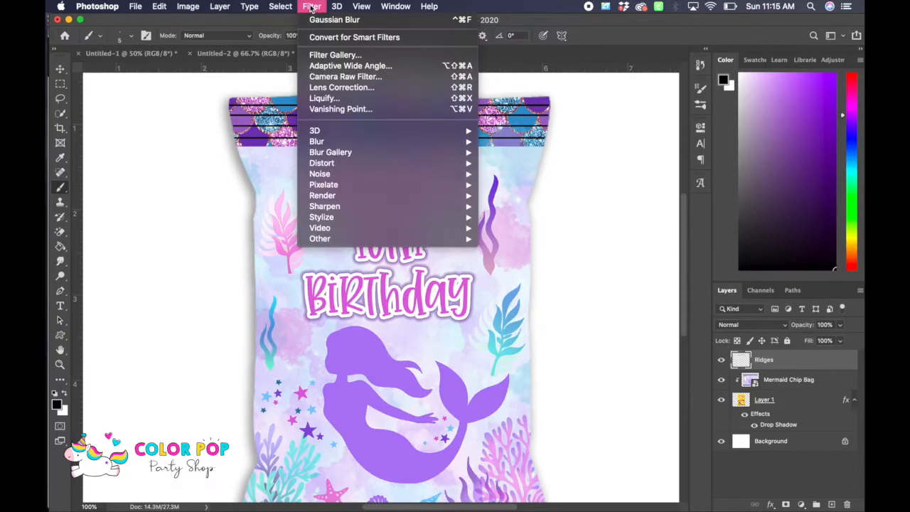
{"action": "mouse_move", "coordinate": [358, 141]}
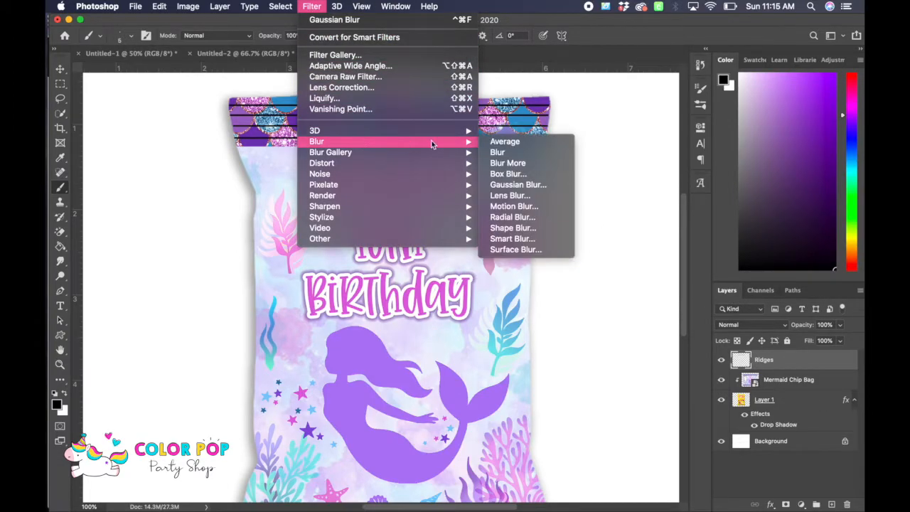
{"action": "left_click", "coordinate": [552, 186]}
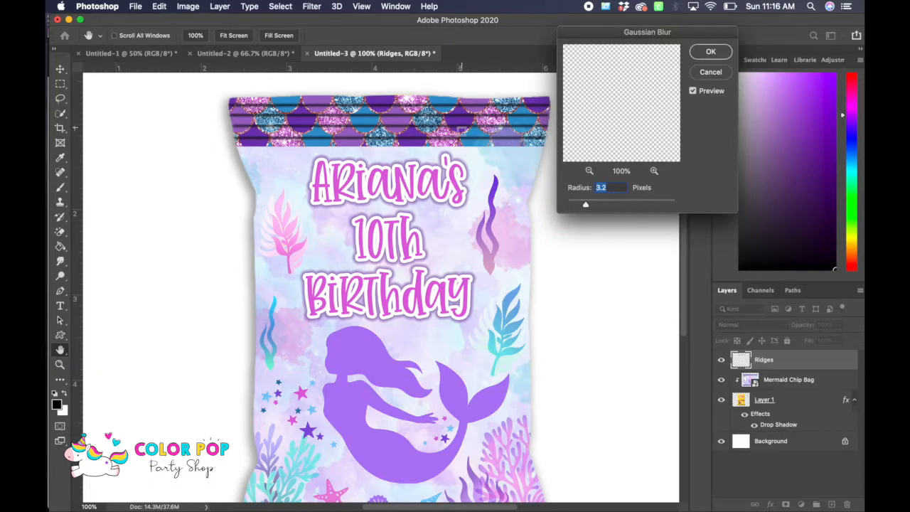
{"action": "left_click", "coordinate": [710, 72]}
{"action": "key", "text": "b"}
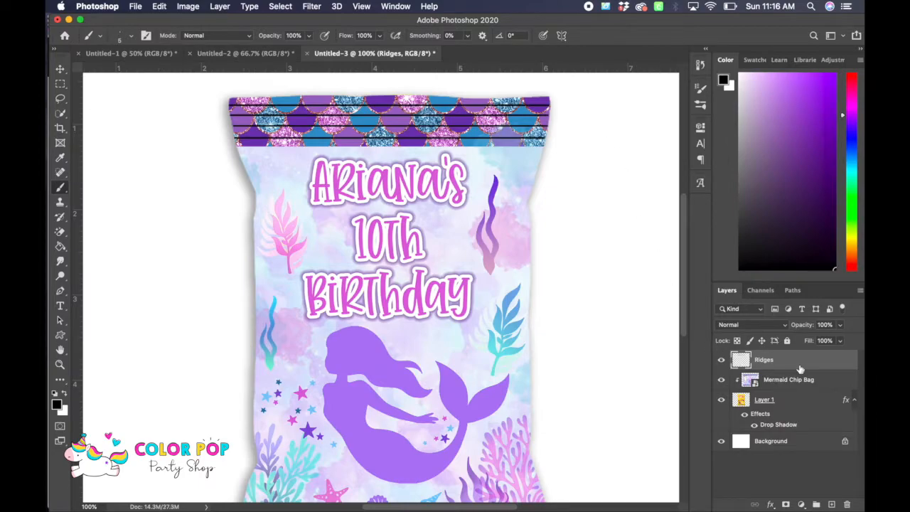
Lower the opacity of the Ridges layer to 50%
{"action": "left_click", "coordinate": [839, 328]}
{"action": "left_click_drag", "start_coordinate": [842, 340], "coordinate": [810, 342]}
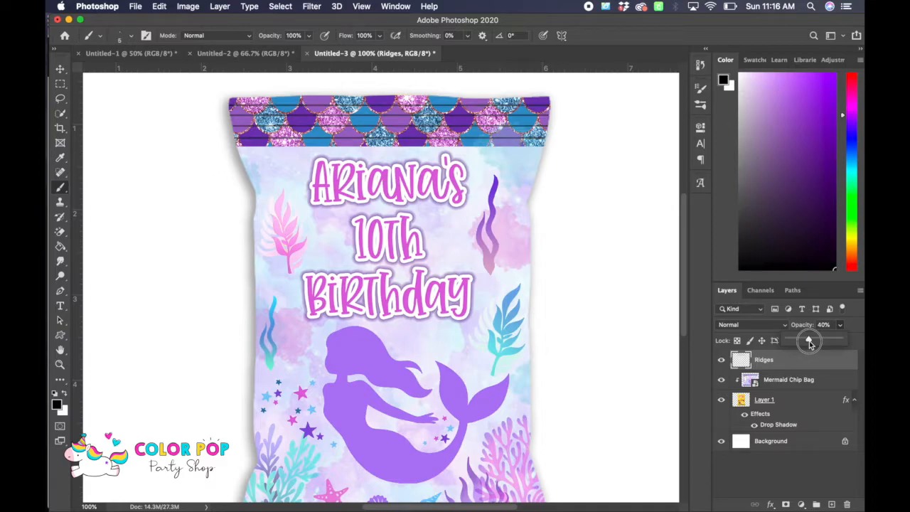
{"action": "left_click_drag", "start_coordinate": [809, 343], "coordinate": [815, 343]}
Soften the ridge lines by reapplying the last Gaussian Blur with its 3.2-pixel radius to the Ridges layer
{"action": "left_click", "coordinate": [312, 7]}
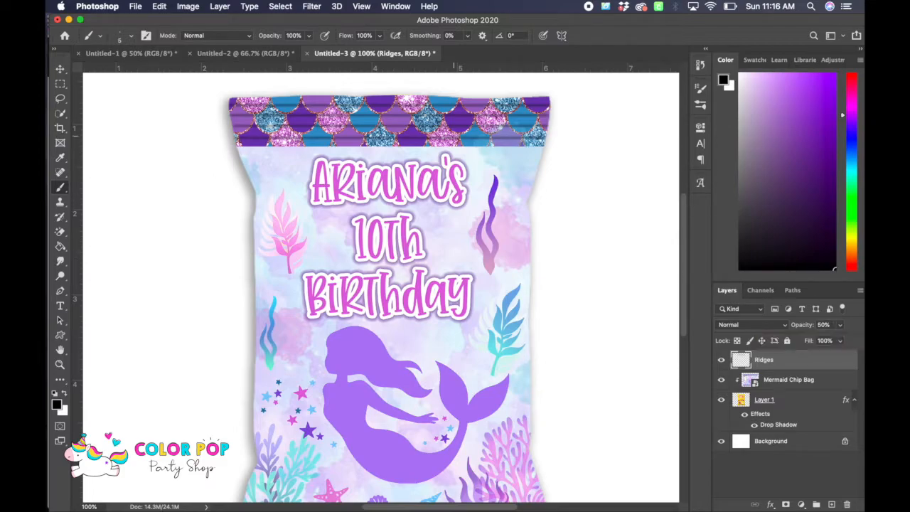
{"action": "left_click", "coordinate": [315, 7]}
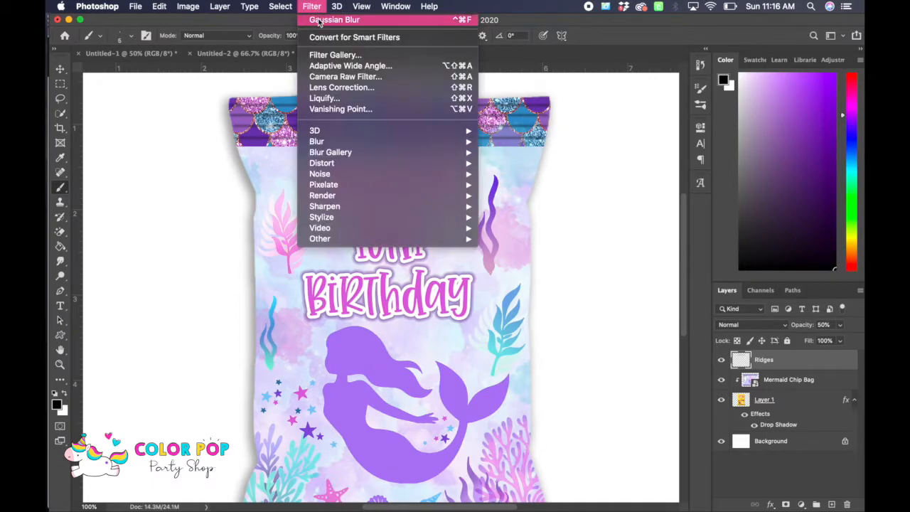
{"action": "left_click", "coordinate": [319, 21]}
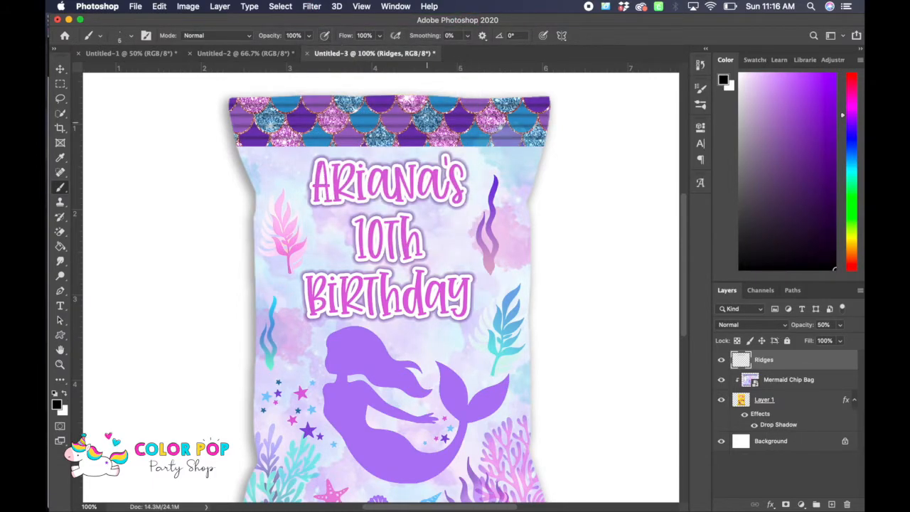
{"action": "left_click", "coordinate": [312, 7]}
{"action": "mouse_move", "coordinate": [438, 142]}
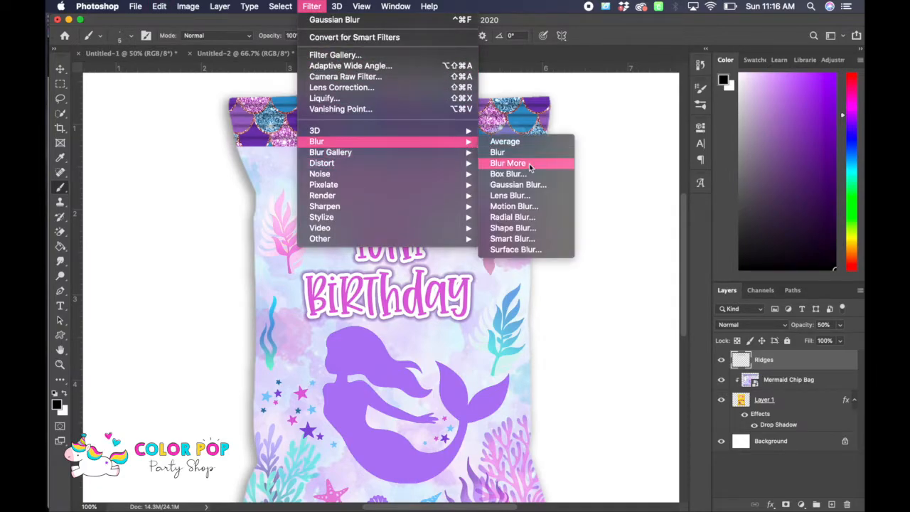
{"action": "left_click", "coordinate": [517, 184]}
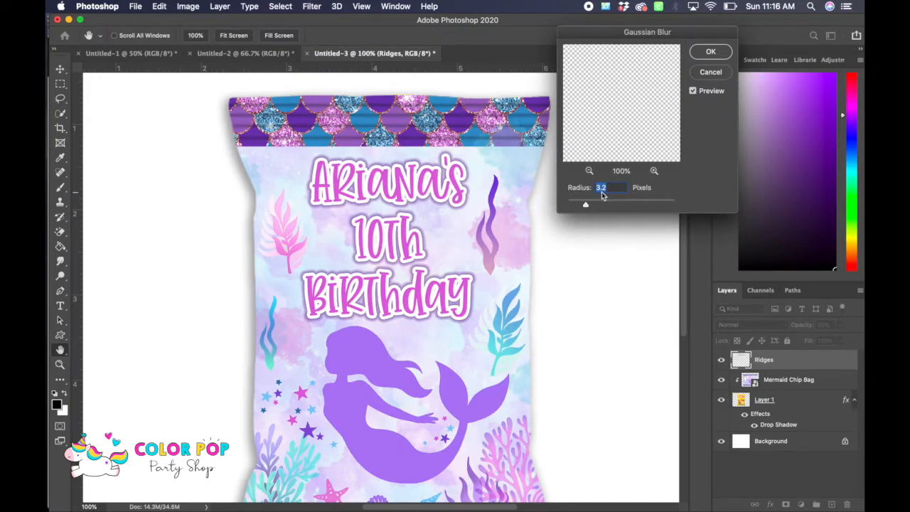
{"action": "left_click", "coordinate": [704, 73]}
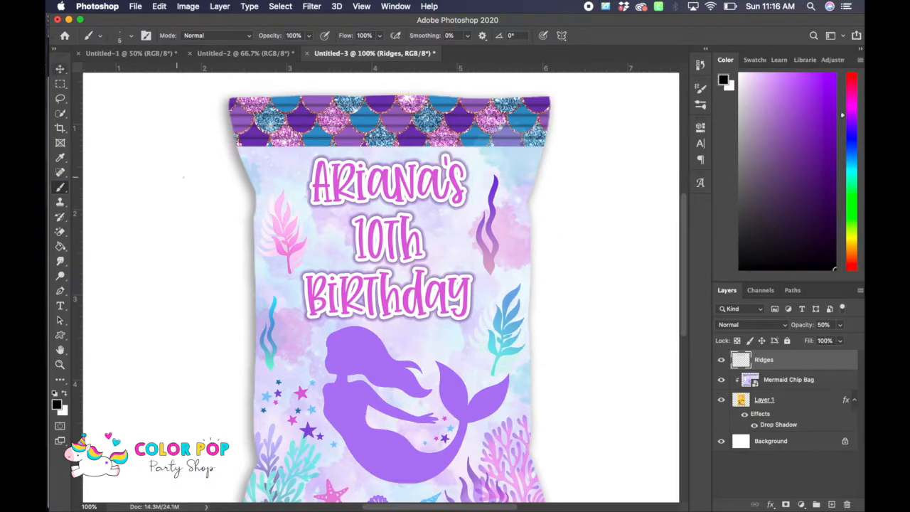
Group the Ridges, Mermaid Chip Bag and Layer 1 layers under the name Chip Bag Front
{"action": "scroll", "coordinate": [189, 160], "scroll_direction": "down", "scroll_amount": 5}
{"action": "scroll", "coordinate": [192, 178], "scroll_direction": "up", "scroll_amount": 2}
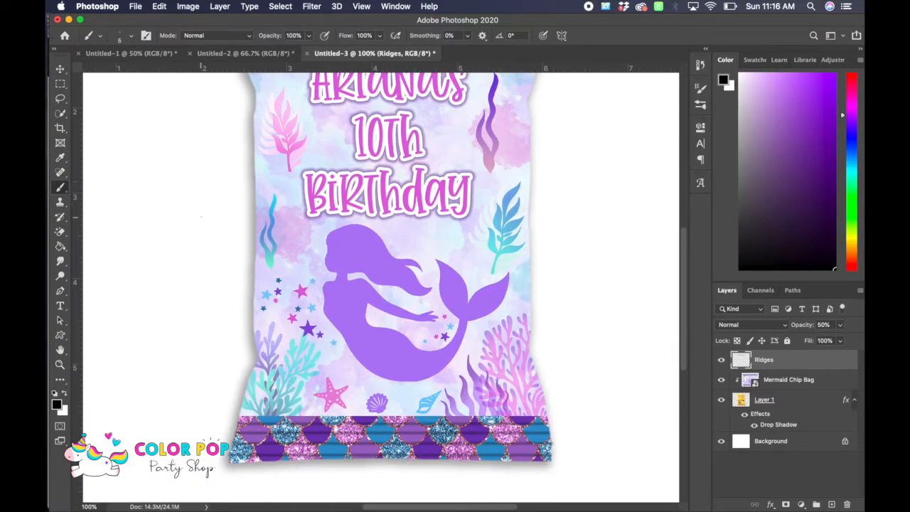
{"action": "key", "text": "super+minus"}
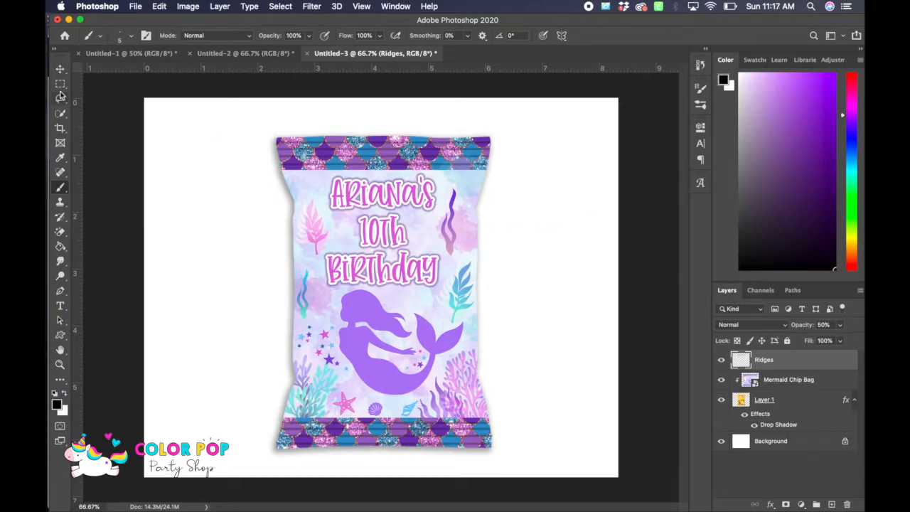
{"action": "left_click", "coordinate": [60, 69]}
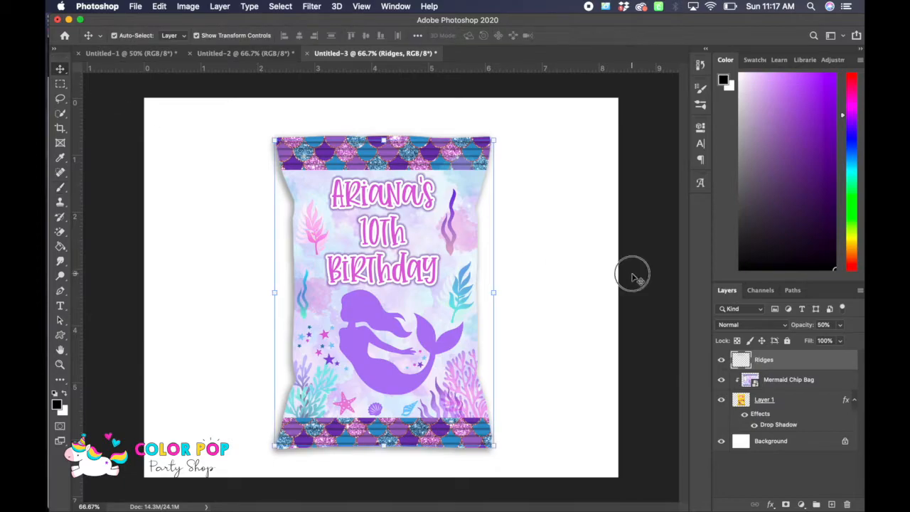
{"action": "left_click", "coordinate": [577, 279]}
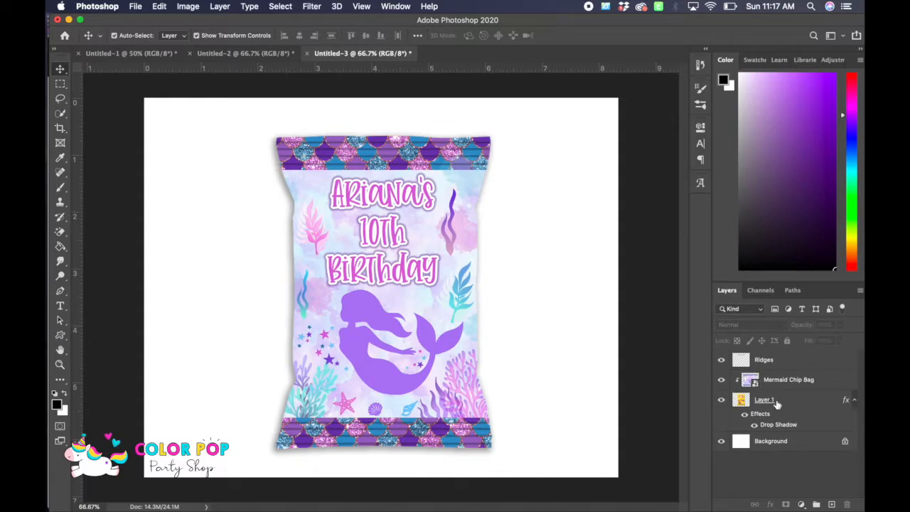
{"action": "left_click", "coordinate": [794, 364]}
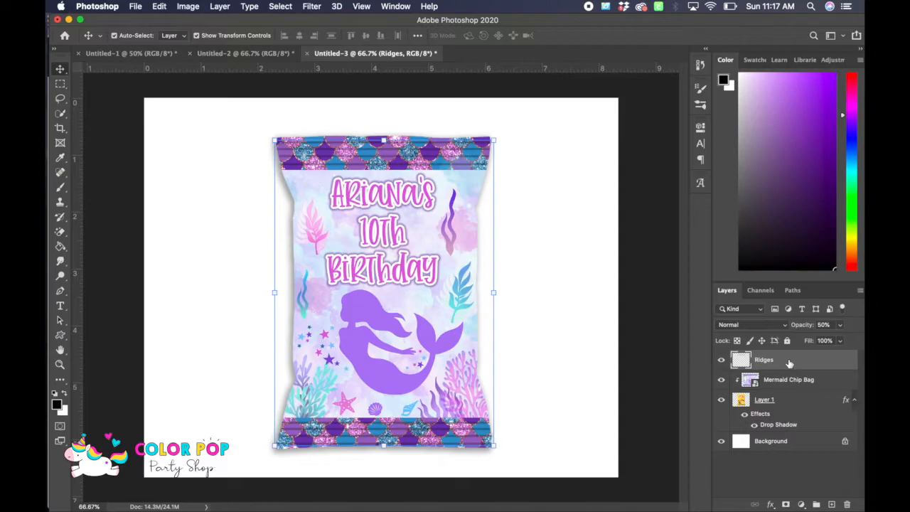
{"action": "left_click", "coordinate": [800, 404], "text": "shift"}
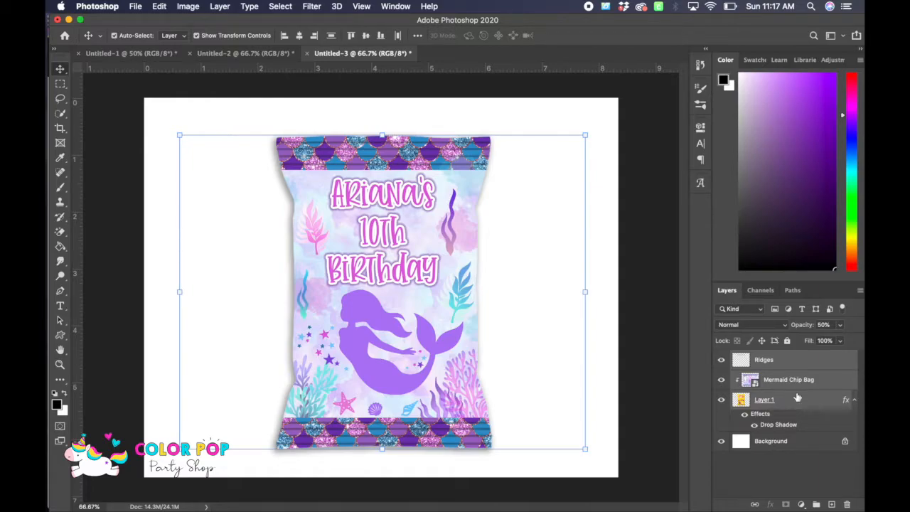
{"action": "right_click", "coordinate": [837, 366]}
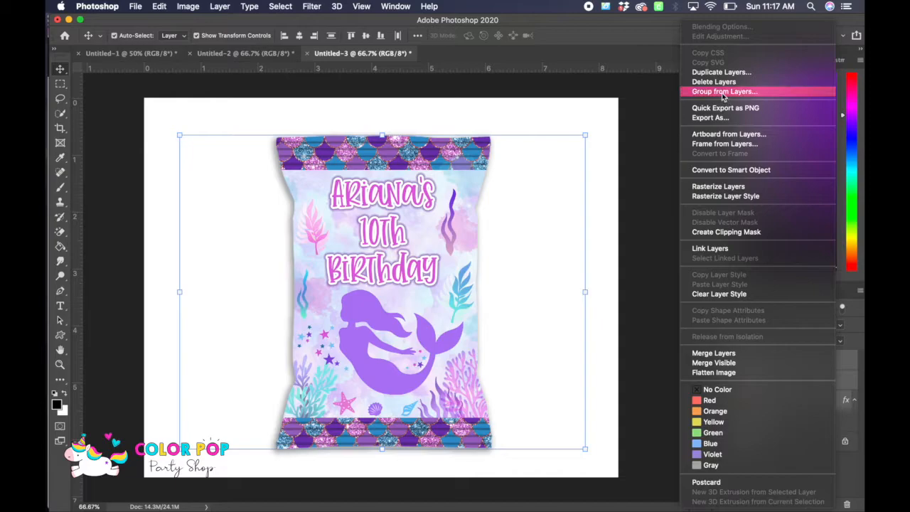
{"action": "left_click", "coordinate": [759, 94]}
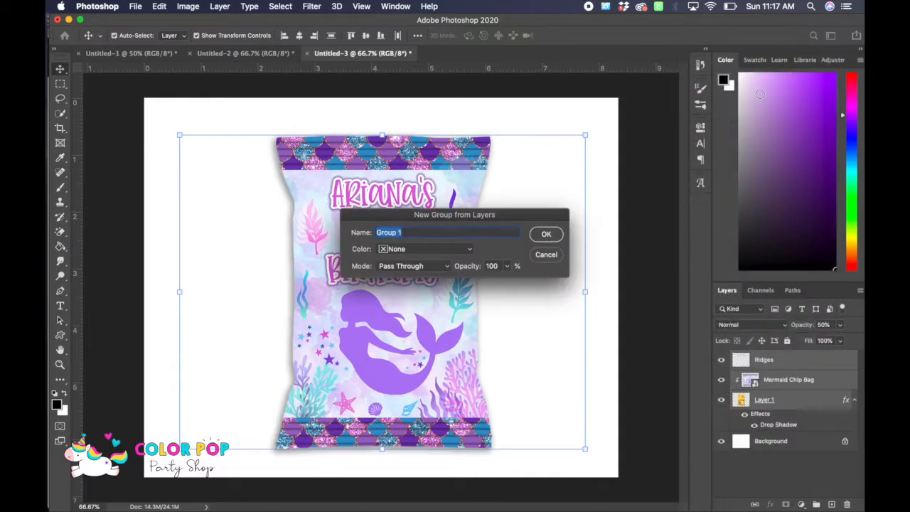
{"action": "type", "text": "Chip Bag Front"}
{"action": "key", "text": "Return"}
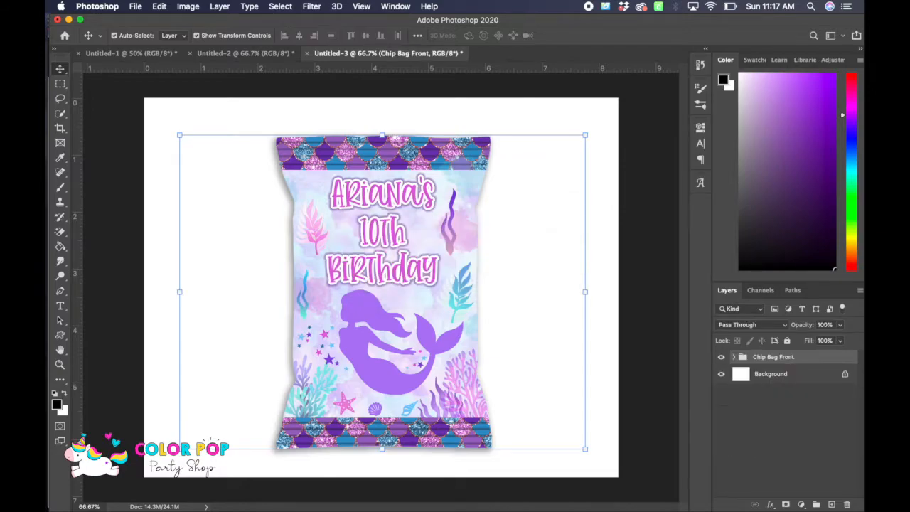
{"action": "left_click", "coordinate": [734, 357]}
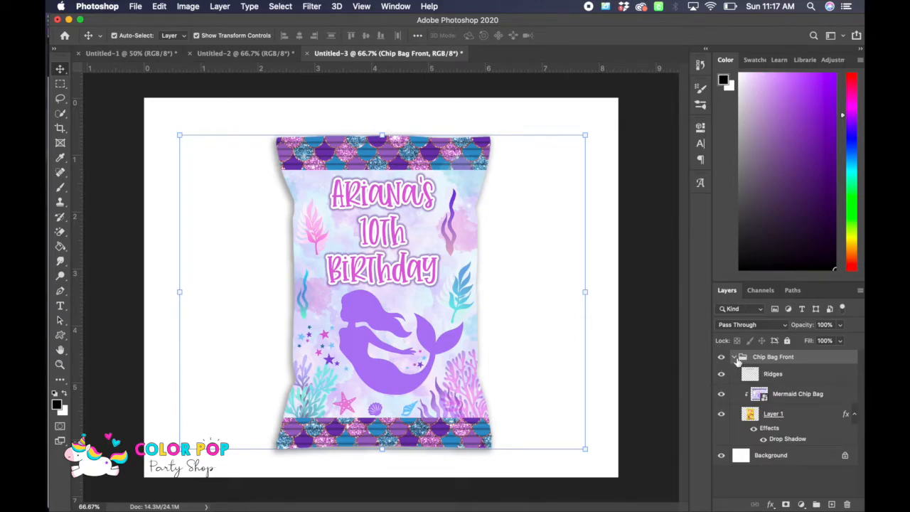
{"action": "left_click", "coordinate": [734, 357]}
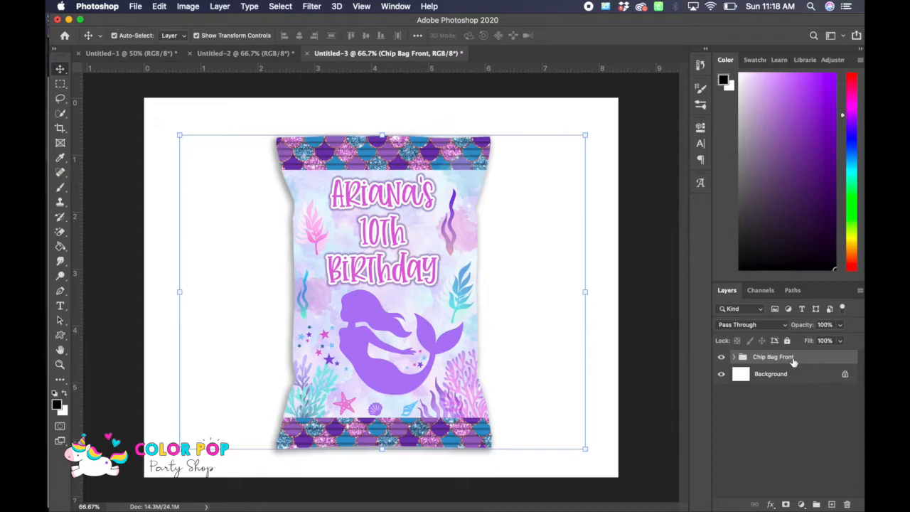
Scale the Chip Bag Front group to about 81% and move it to the upper-left area of the canvas
{"action": "key", "text": "super+t"}
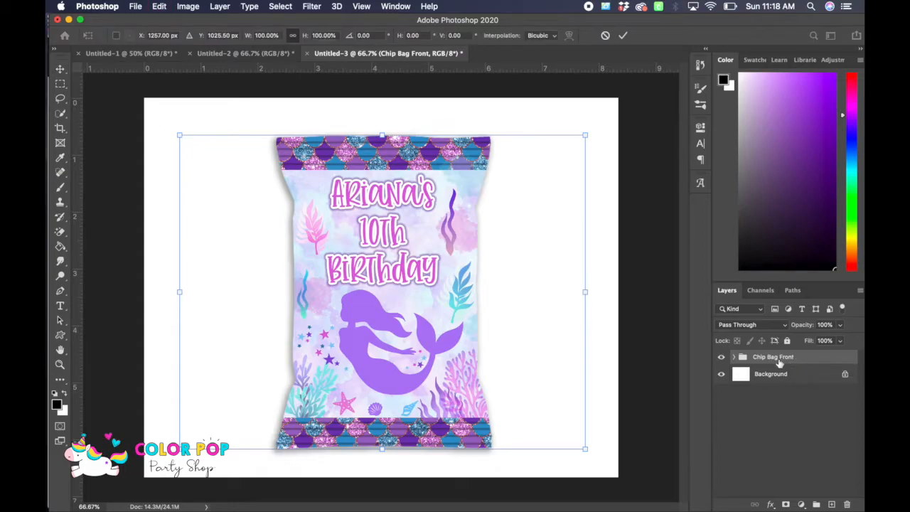
{"action": "left_click_drag", "start_coordinate": [558, 291], "coordinate": [512, 288]}
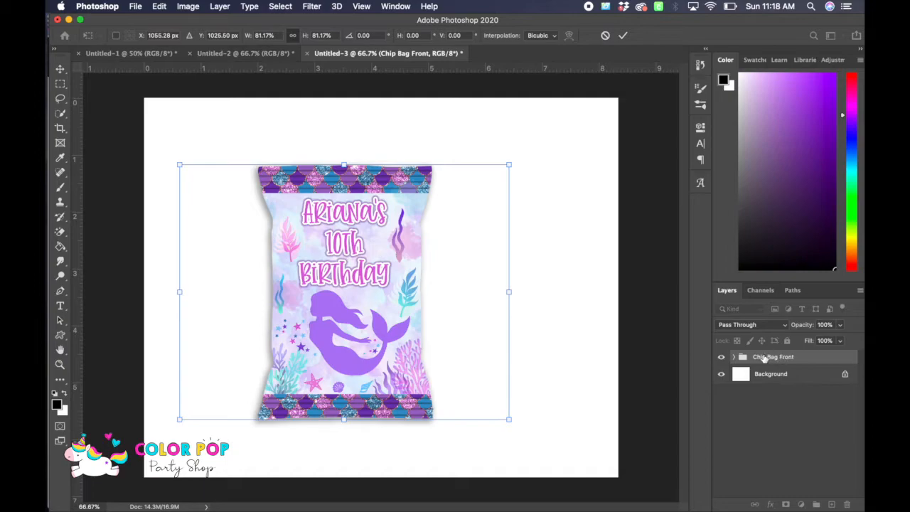
{"action": "left_click_drag", "start_coordinate": [378, 324], "coordinate": [327, 290]}
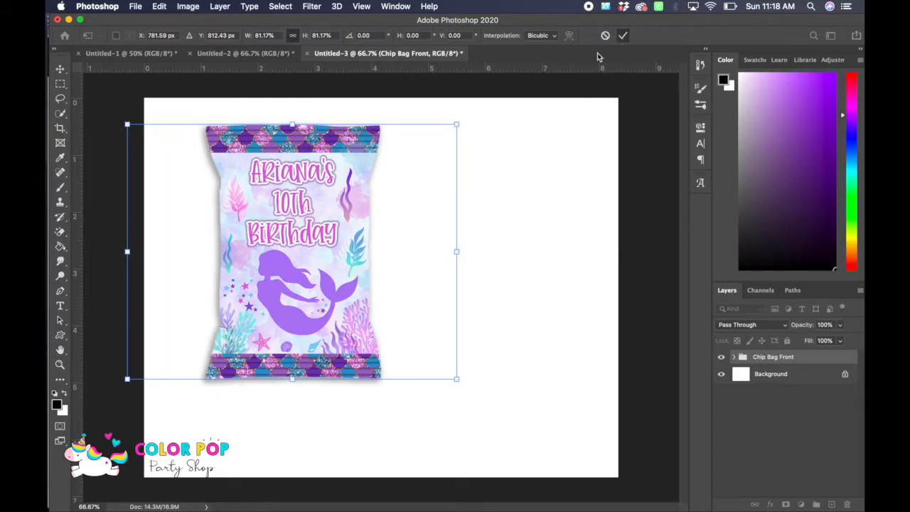
{"action": "left_click", "coordinate": [623, 34]}
{"action": "left_click", "coordinate": [500, 131]}
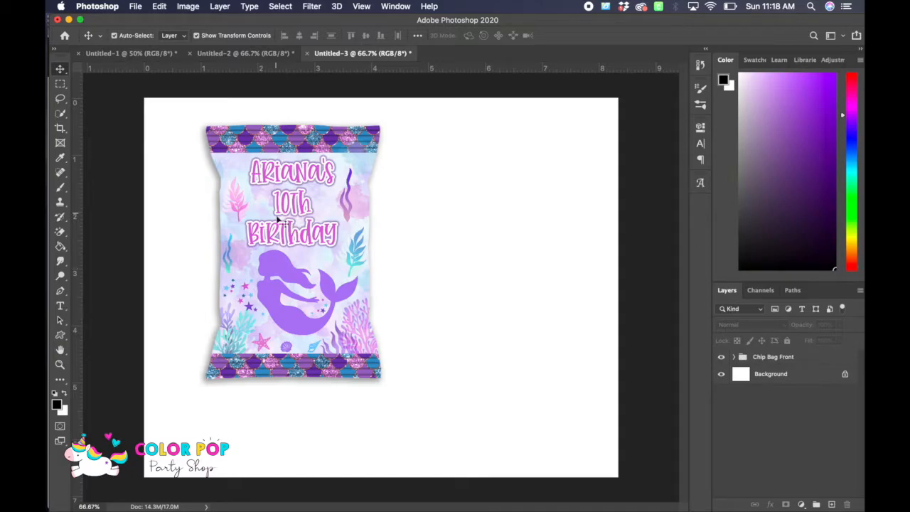
Clip the Ridges layer to the bag shape inside the Chip Bag Front group
{"action": "left_click", "coordinate": [734, 356]}
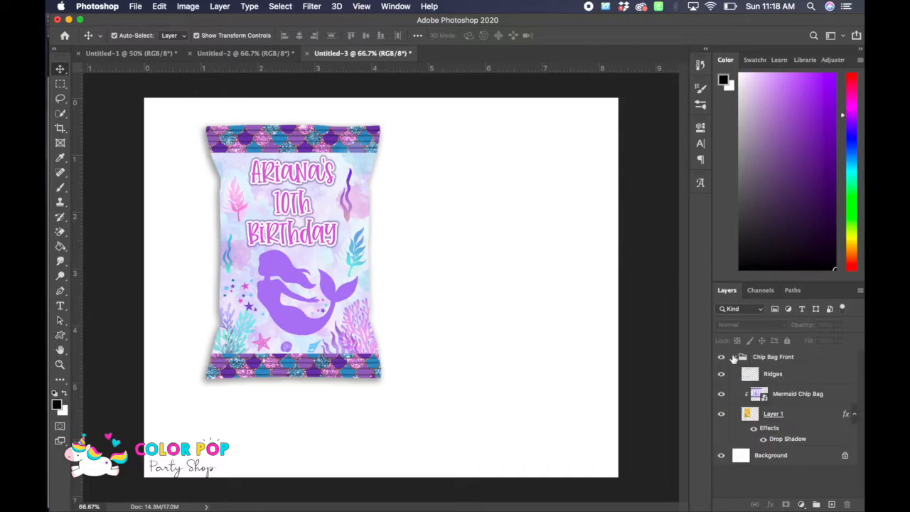
{"action": "left_click", "coordinate": [784, 384], "text": "alt"}
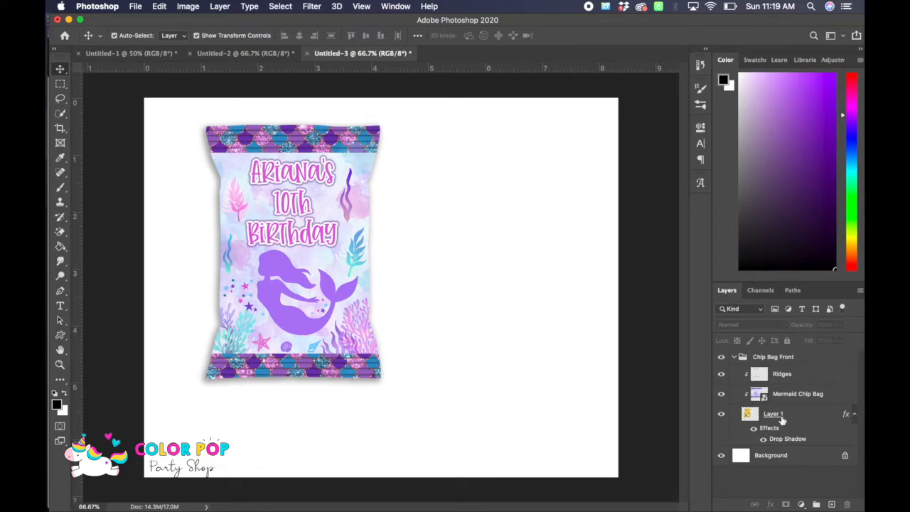
{"action": "left_click", "coordinate": [734, 357]}
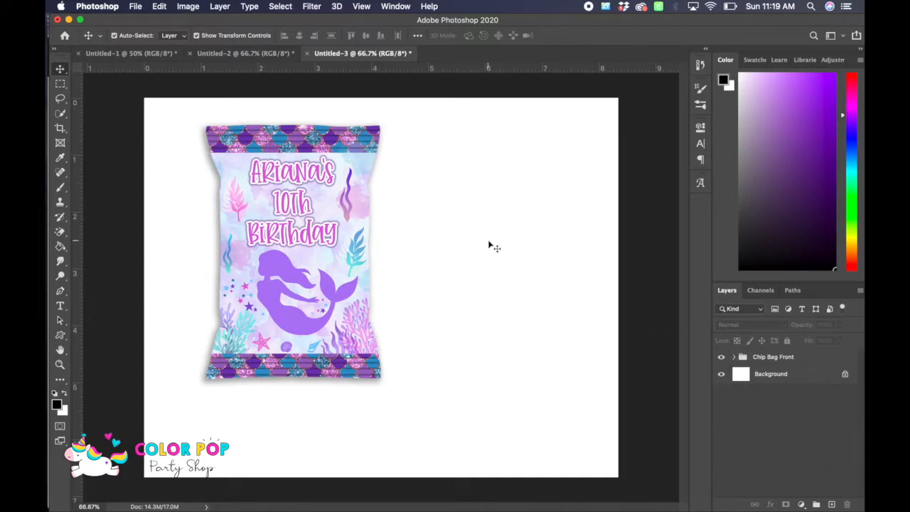
Duplicate the Chip Bag Front group as Chip Bag Back in the same document
{"action": "left_click", "coordinate": [803, 359]}
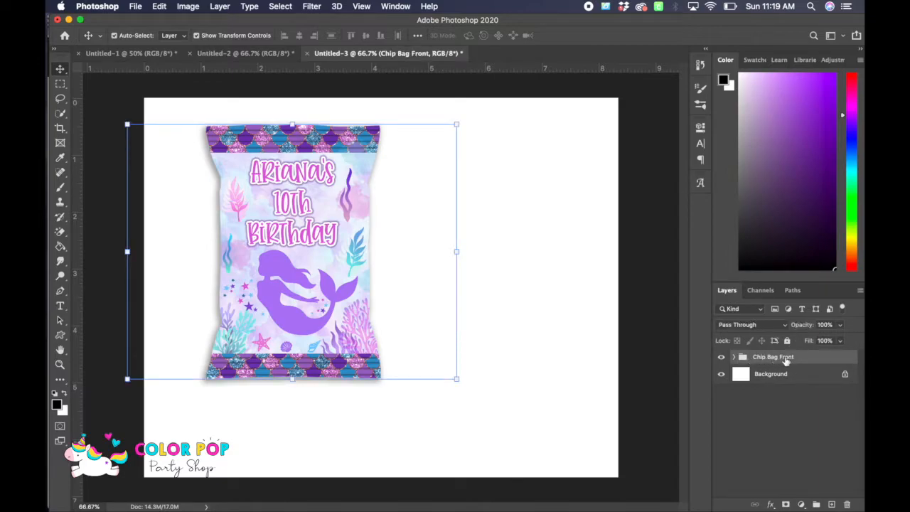
{"action": "right_click", "coordinate": [811, 356]}
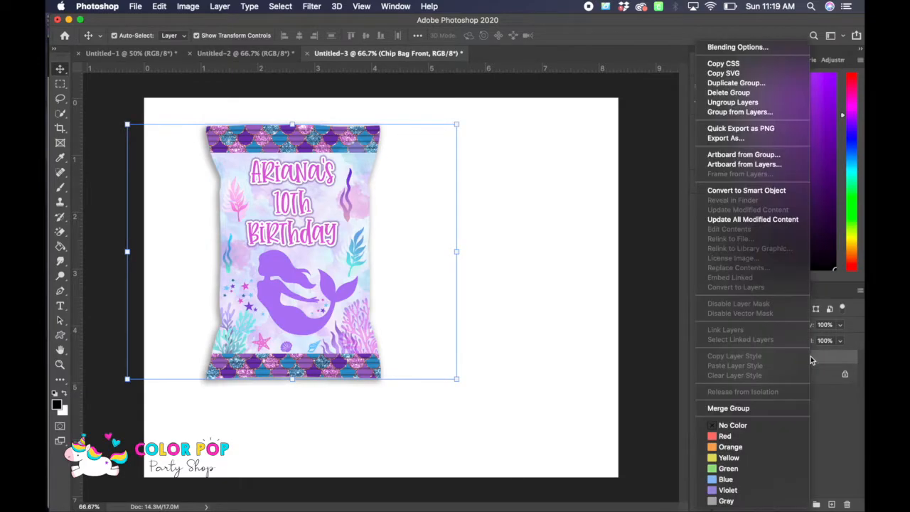
{"action": "left_click", "coordinate": [767, 84]}
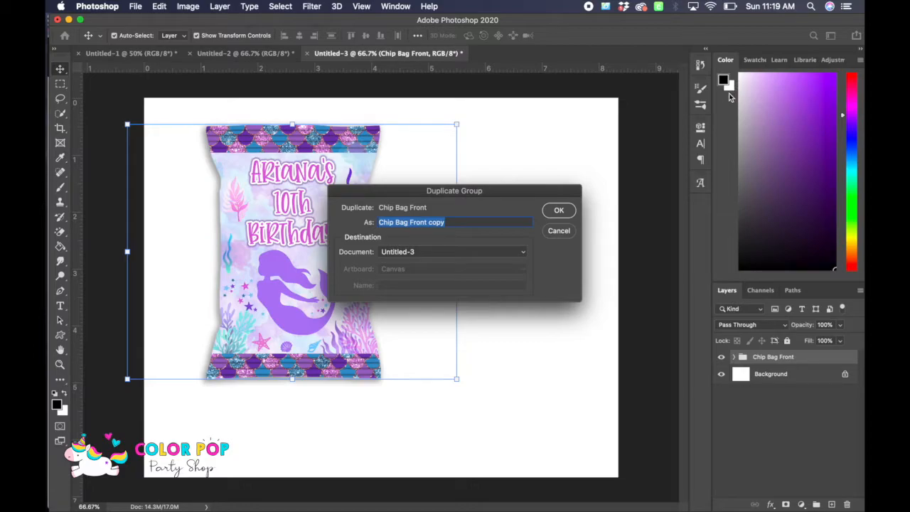
{"action": "type", "text": "Chip Bag Ba"}
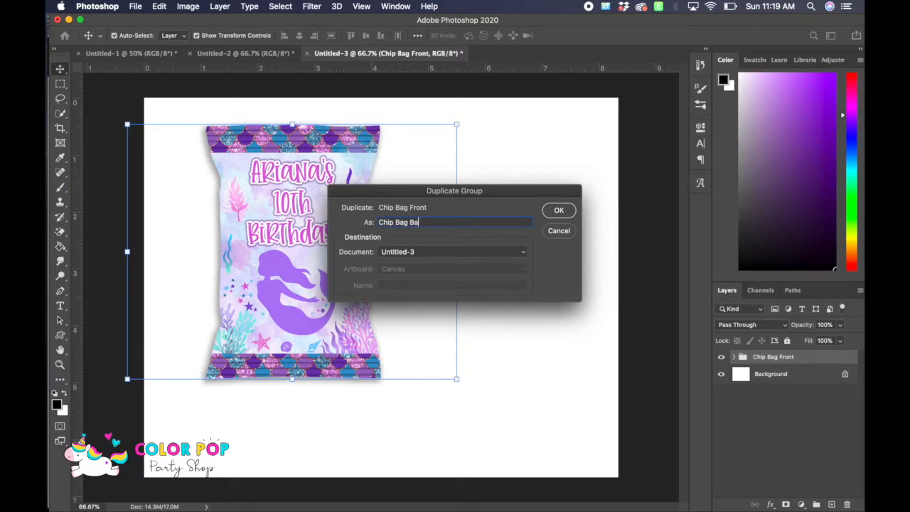
{"action": "key", "text": "Return"}
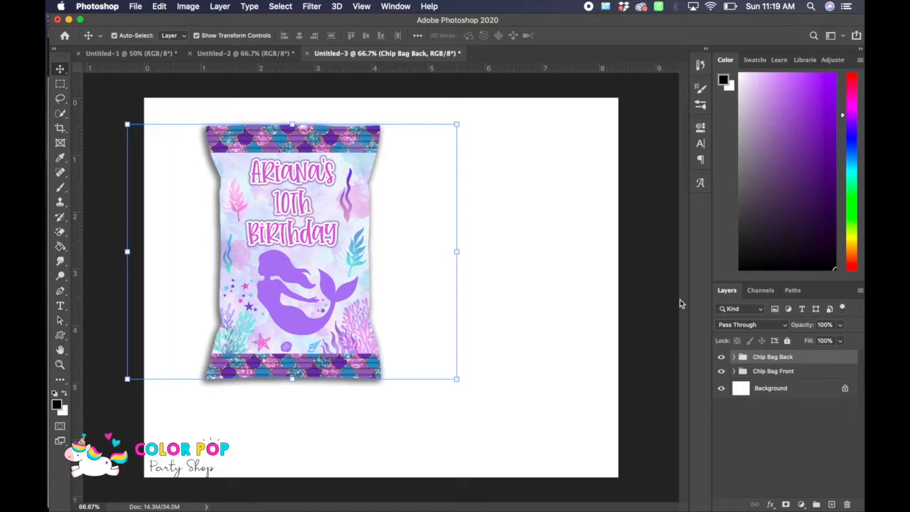
Move the Chip Bag Back group to the right of the front bag and slightly lower
{"action": "key", "text": "super+t"}
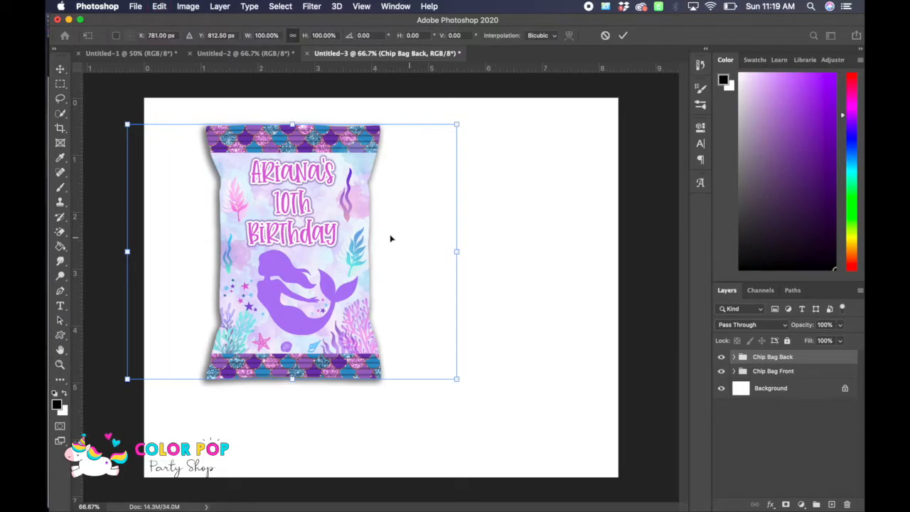
{"action": "left_click_drag", "start_coordinate": [282, 216], "coordinate": [466, 258]}
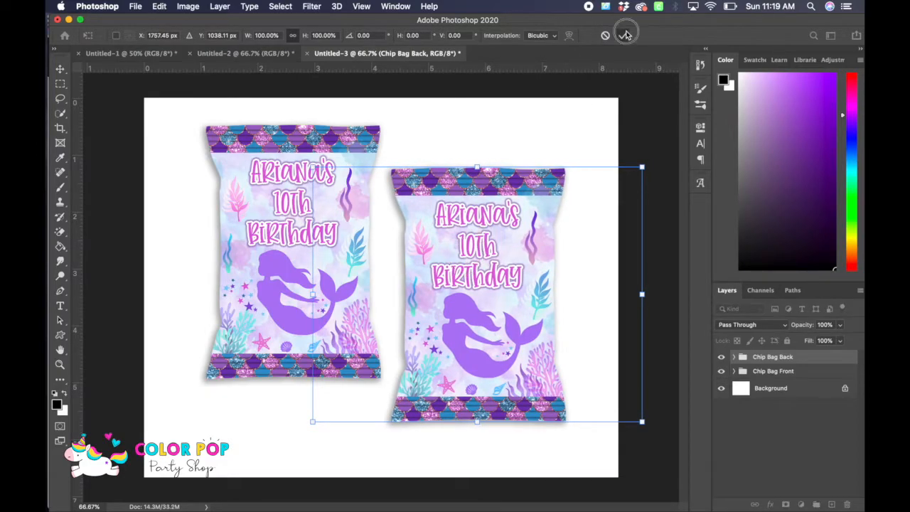
{"action": "left_click", "coordinate": [622, 35]}
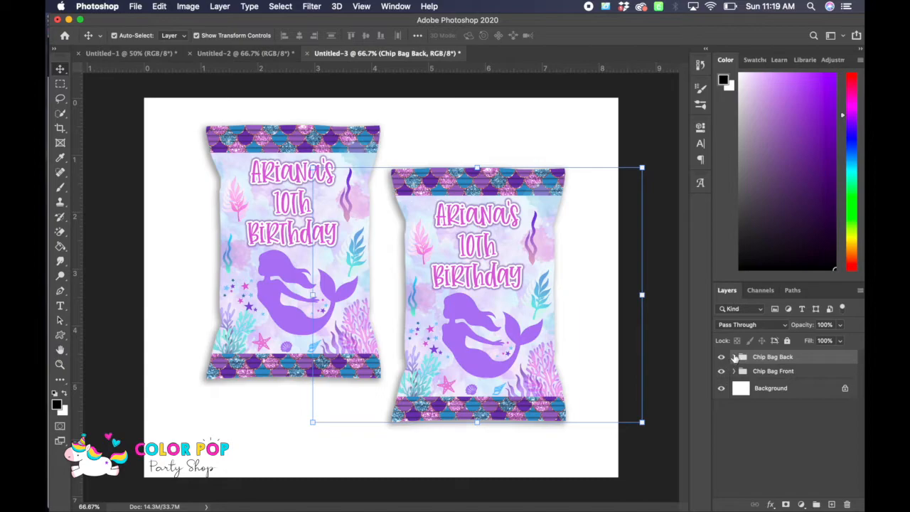
Hide the Mermaid Chip Bag layer inside the Chip Bag Back group and make it the active layer
{"action": "left_click", "coordinate": [733, 356]}
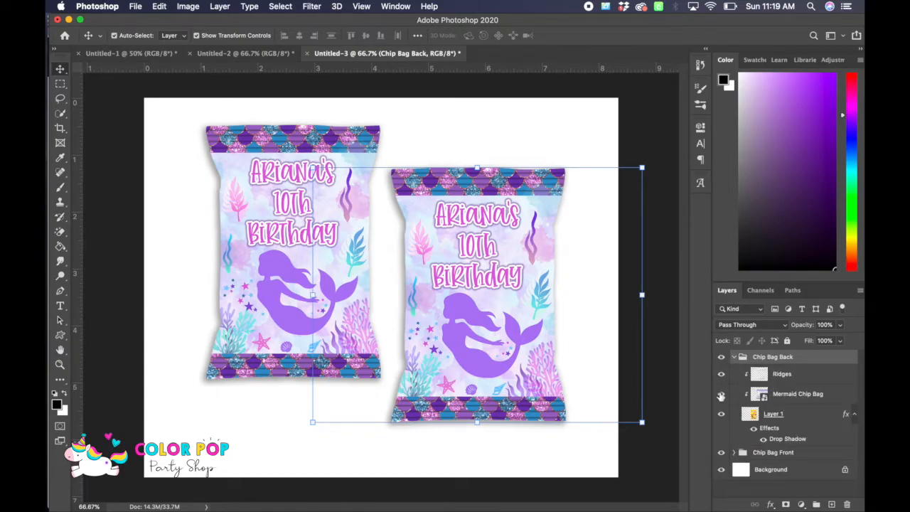
{"action": "left_click", "coordinate": [720, 394]}
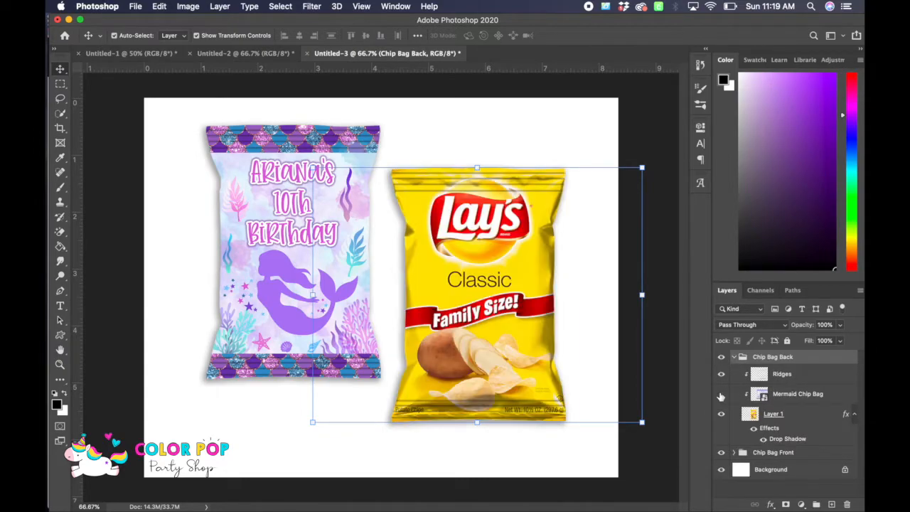
{"action": "left_click", "coordinate": [799, 396]}
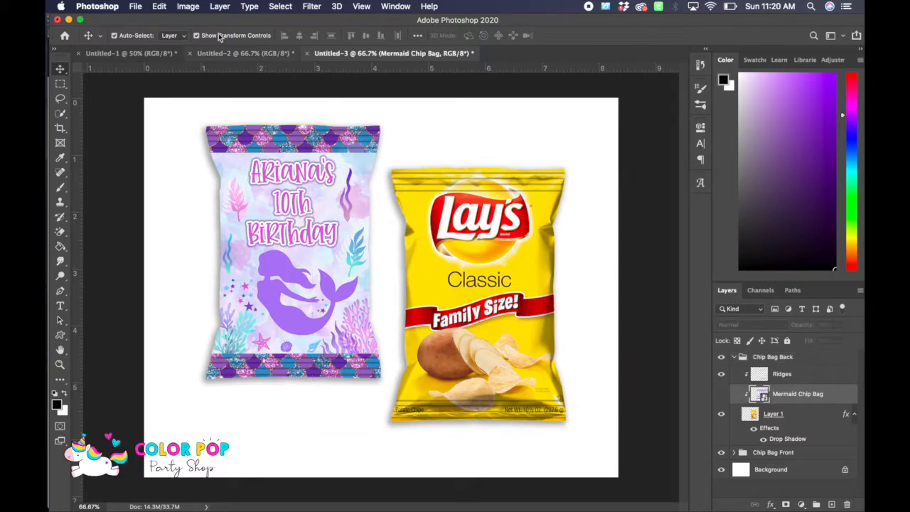
Place the Mermaid Chip Bag.jpg file as an embedded image above the hidden design in the Chip Bag Back group
{"action": "left_click", "coordinate": [141, 8]}
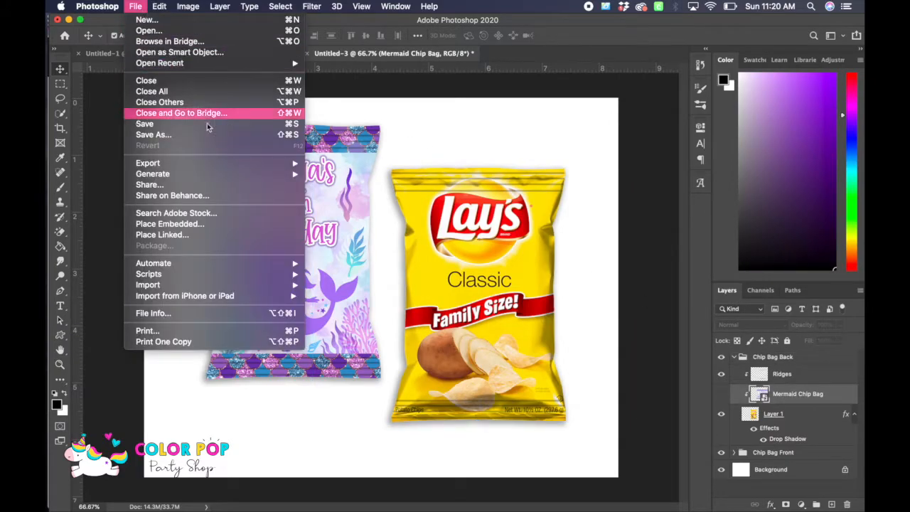
{"action": "left_click", "coordinate": [236, 224]}
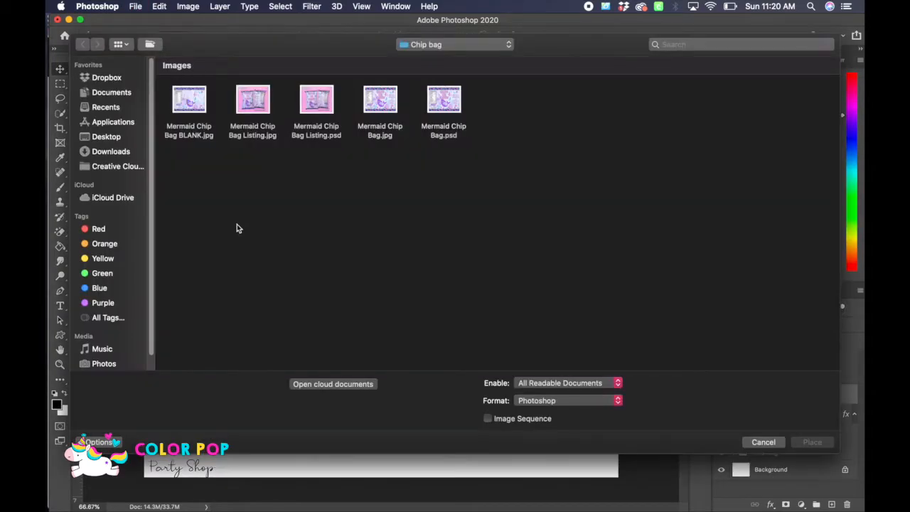
{"action": "left_click", "coordinate": [375, 106]}
{"action": "double_click", "coordinate": [375, 105]}
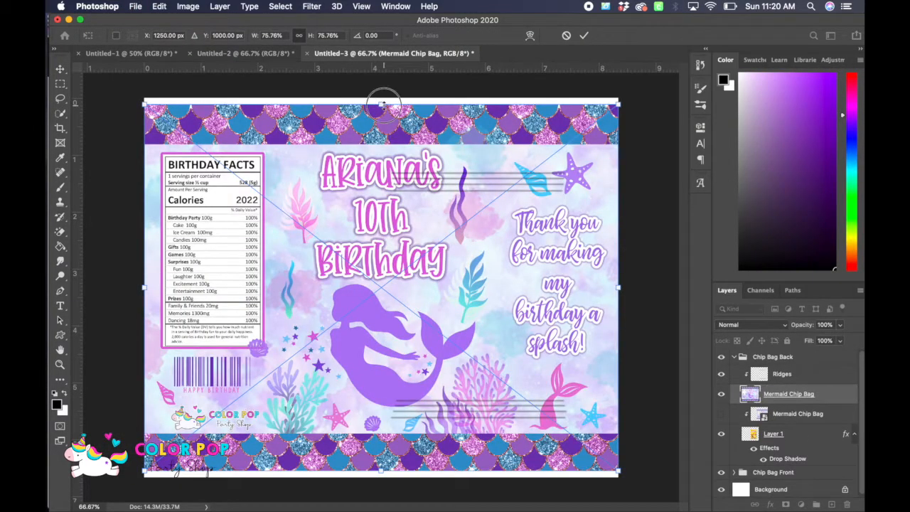
Scale the placed design to about 52% to match the back bag's height and align its left edge with the bag's vertical centre
{"action": "left_click_drag", "start_coordinate": [382, 105], "coordinate": [407, 168]}
{"action": "left_click_drag", "start_coordinate": [381, 470], "coordinate": [381, 420]}
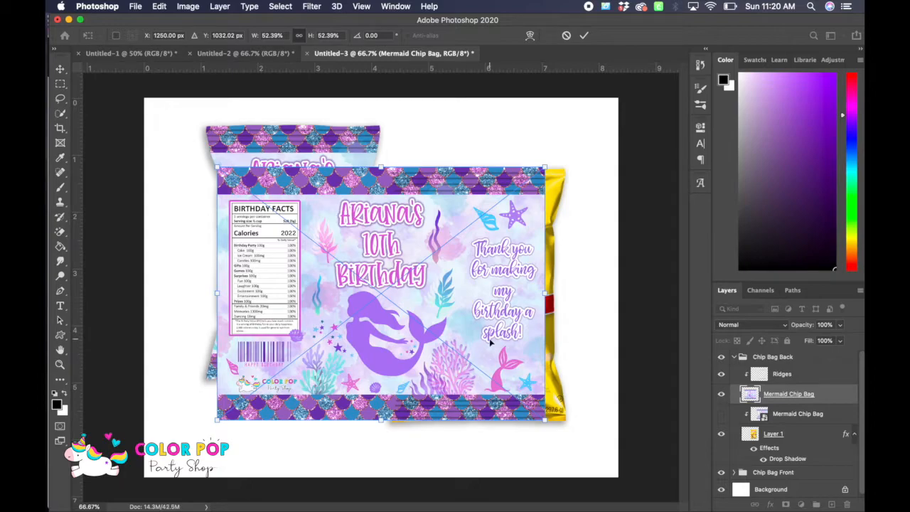
{"action": "left_click_drag", "start_coordinate": [490, 343], "coordinate": [546, 317]}
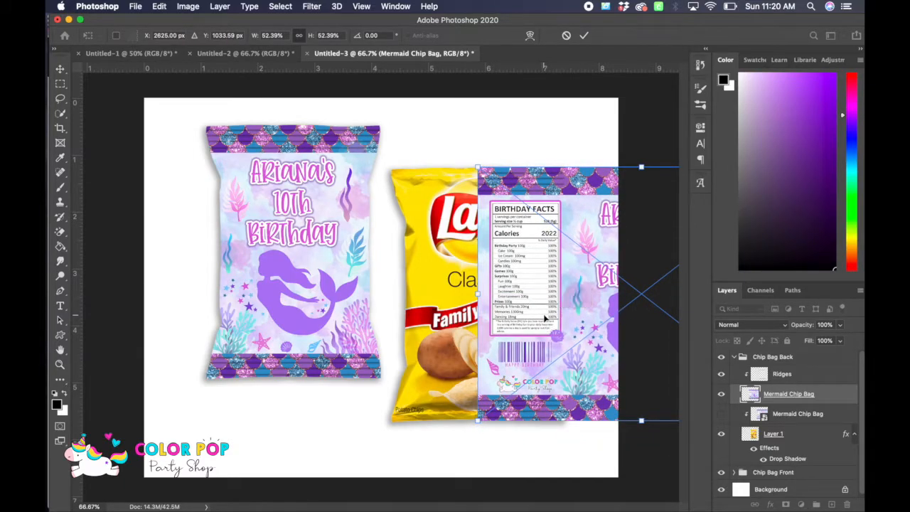
{"action": "left_click", "coordinate": [584, 37]}
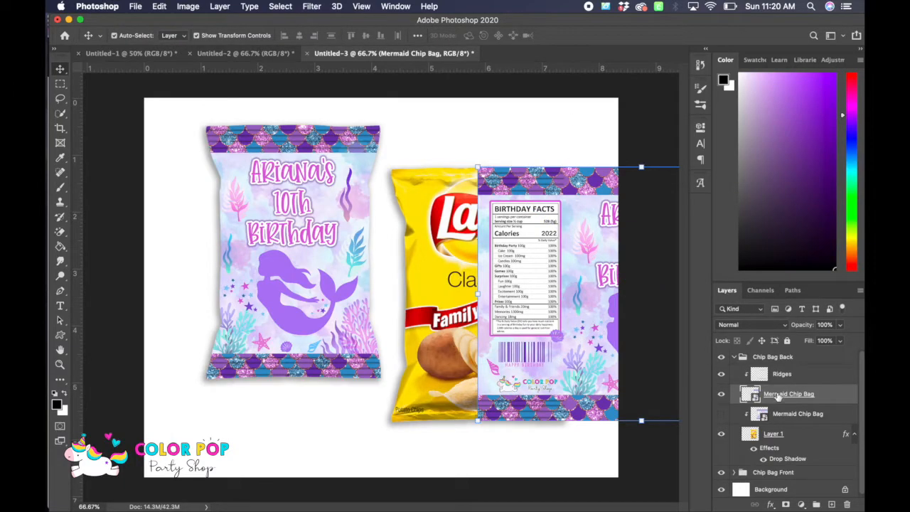
Clip the newly placed Mermaid Chip Bag design to the back bag and delete the old hidden Mermaid Chip Bag layer
{"action": "right_click", "coordinate": [832, 398]}
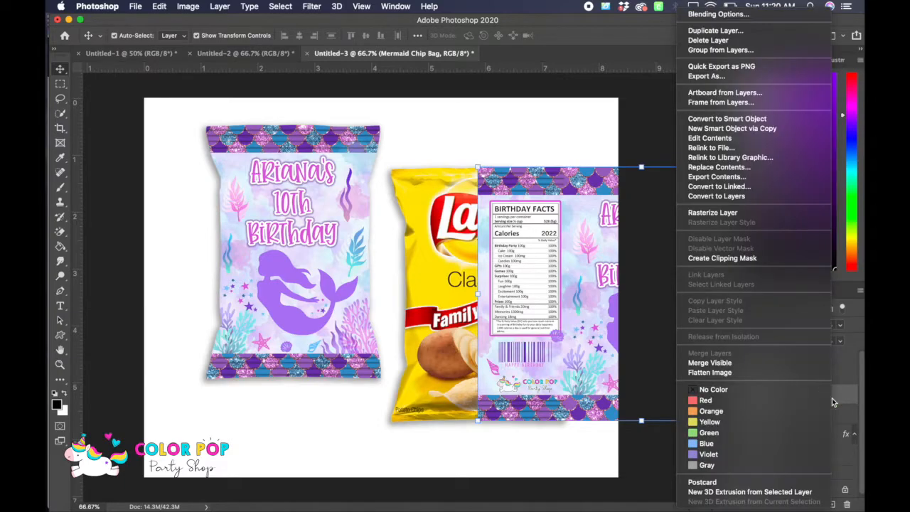
{"action": "left_click", "coordinate": [774, 258]}
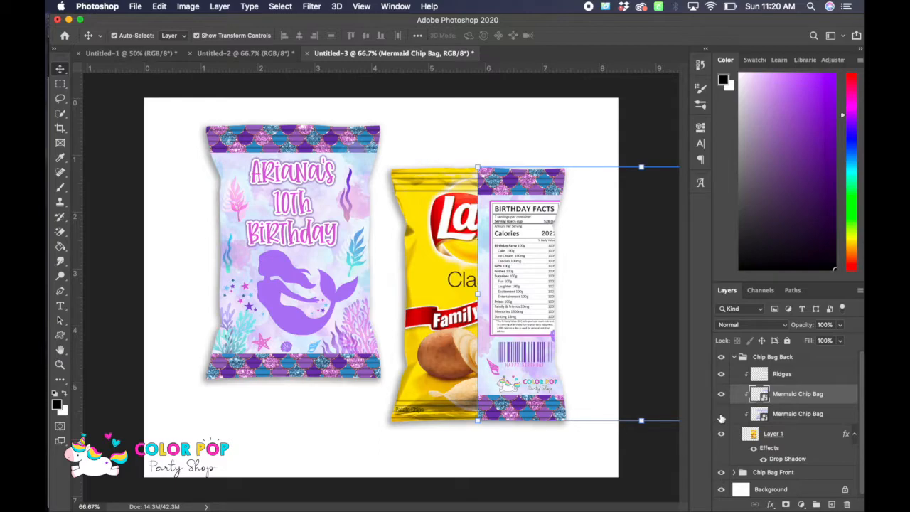
{"action": "left_click", "coordinate": [721, 415]}
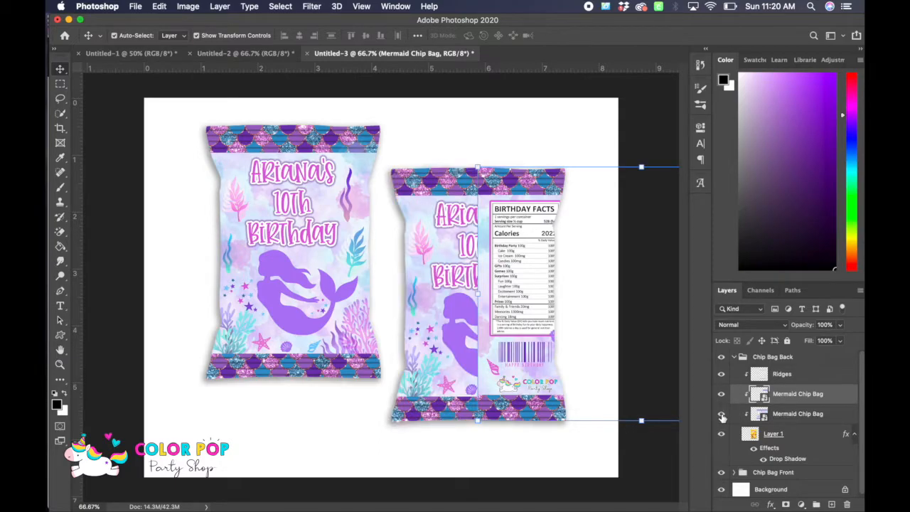
{"action": "left_click", "coordinate": [722, 416]}
{"action": "left_click", "coordinate": [832, 418]}
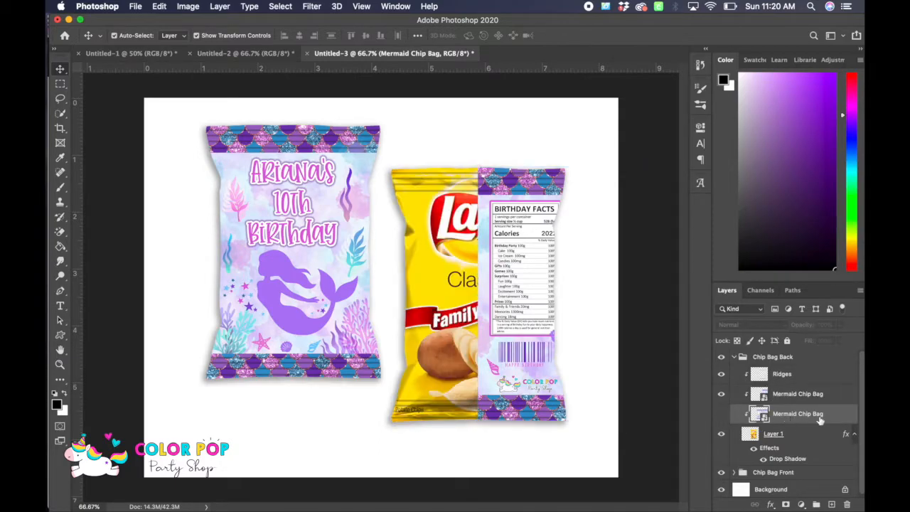
{"action": "key", "text": "Delete"}
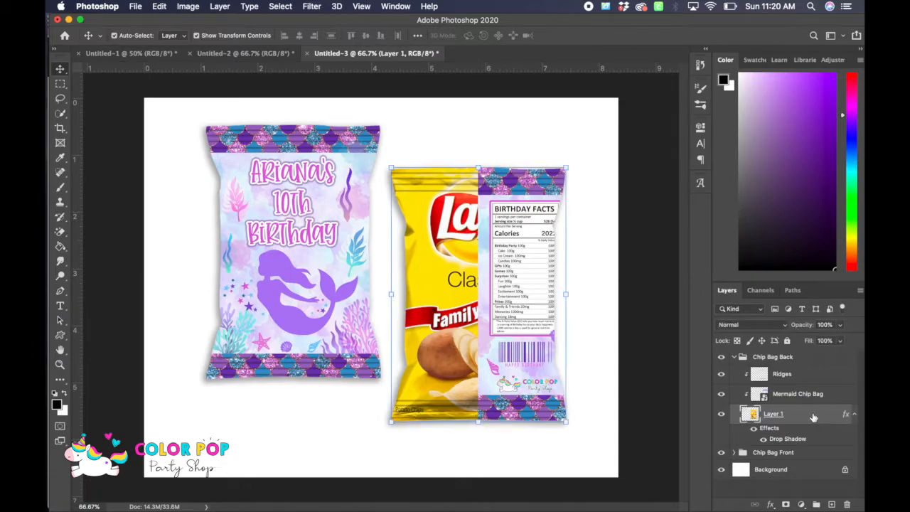
Duplicate the clipped Mermaid Chip Bag layer and move the copy left so its thank-you panel fills the back bag's left half
{"action": "left_click", "coordinate": [833, 396]}
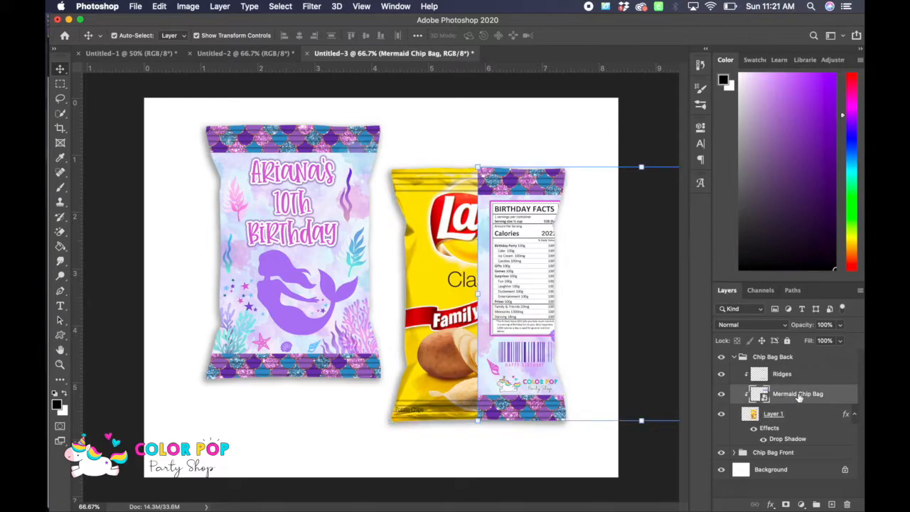
{"action": "right_click", "coordinate": [837, 395]}
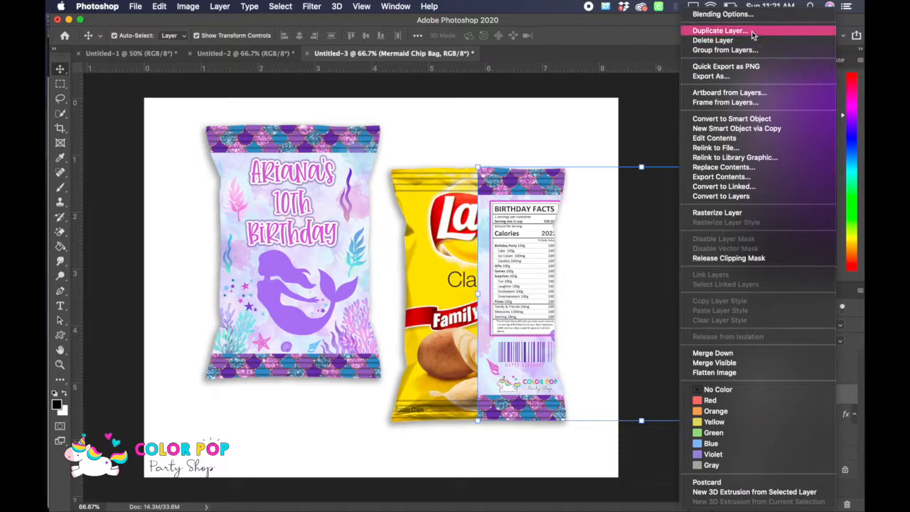
{"action": "left_click", "coordinate": [720, 31]}
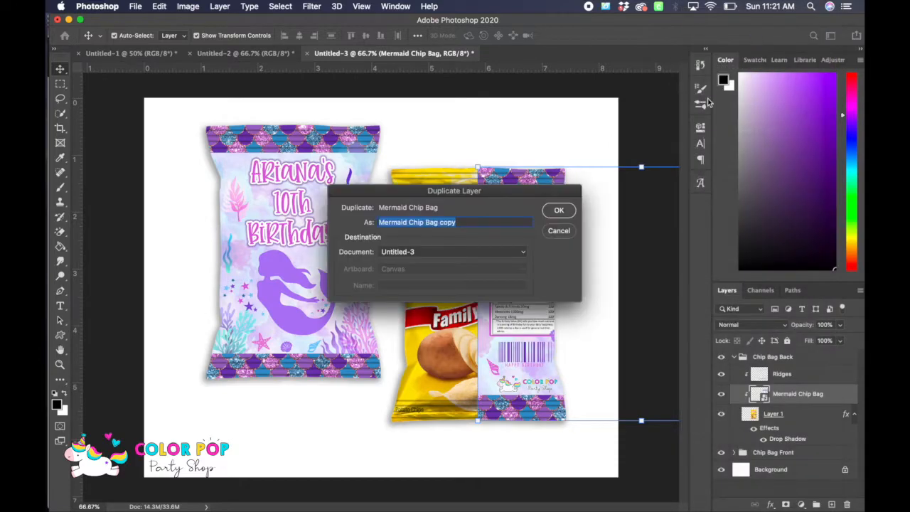
{"action": "left_click", "coordinate": [565, 211]}
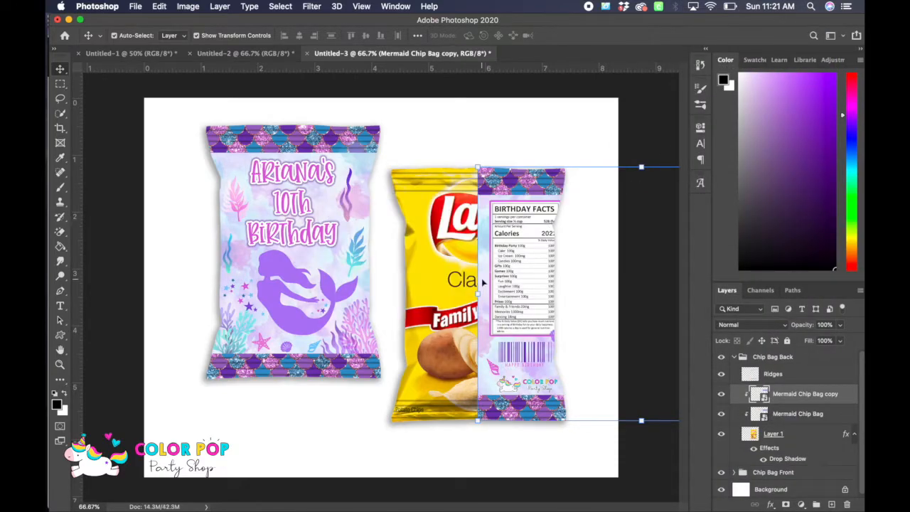
{"action": "left_click_drag", "start_coordinate": [545, 287], "coordinate": [391, 302]}
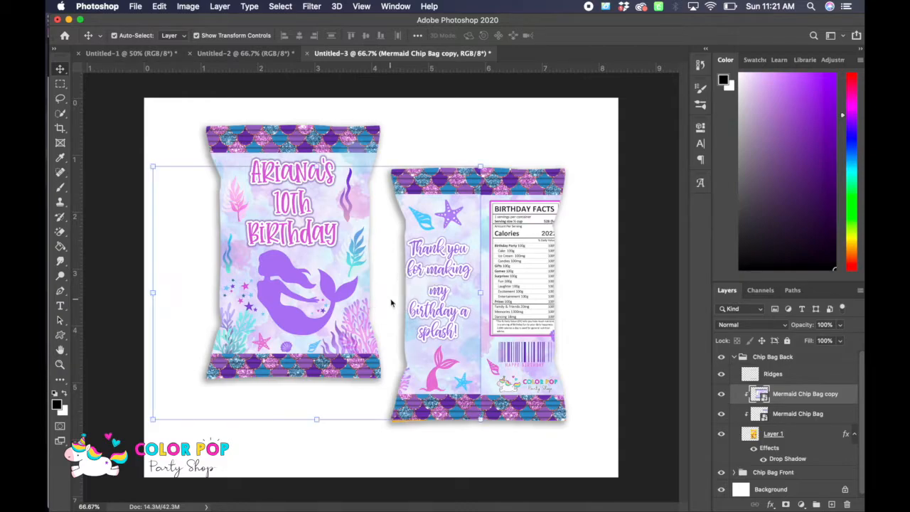
Shift the Birthday Facts design slightly left and nudge the thank-you copy down to align with the back bag
{"action": "left_click", "coordinate": [532, 283]}
{"action": "left_click_drag", "start_coordinate": [531, 282], "coordinate": [526, 286]}
{"action": "left_click", "coordinate": [438, 307]}
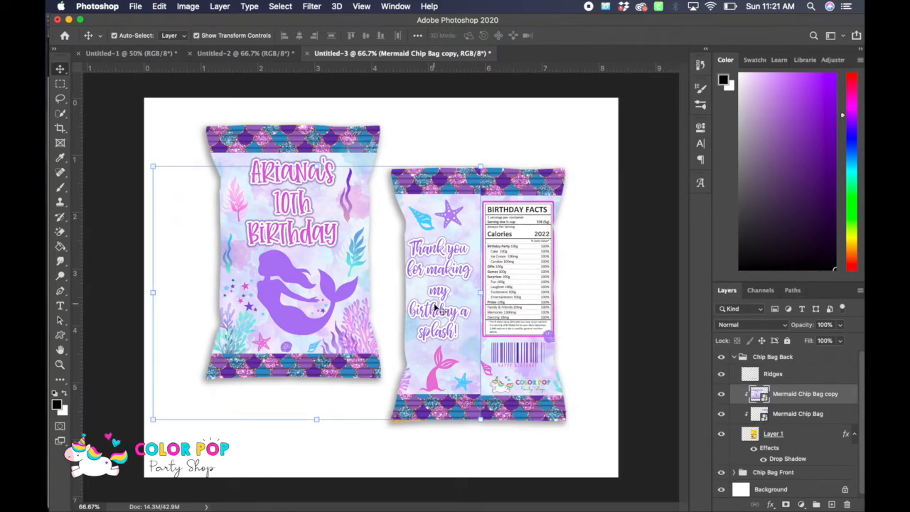
{"action": "key", "text": "Down"}
{"action": "key", "text": "Down"}
{"action": "key", "text": "Down"}
{"action": "key", "text": "Down"}
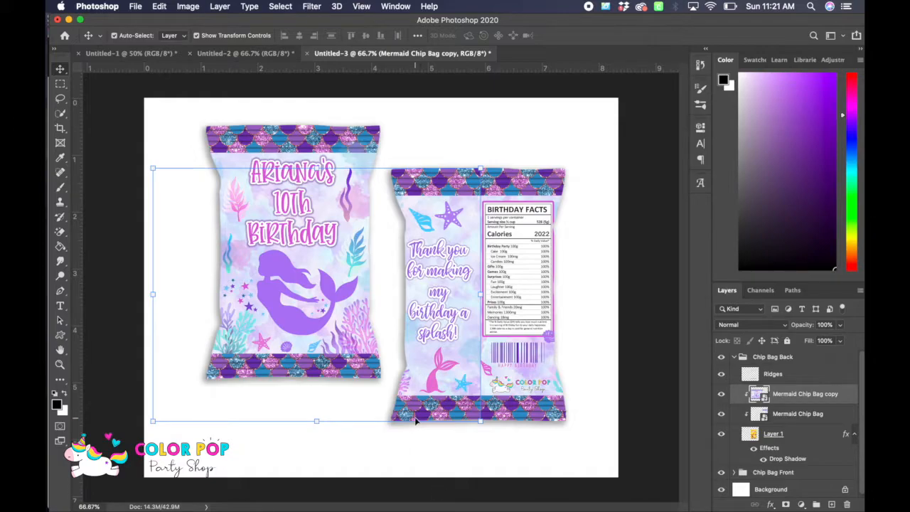
{"action": "left_click", "coordinate": [653, 146]}
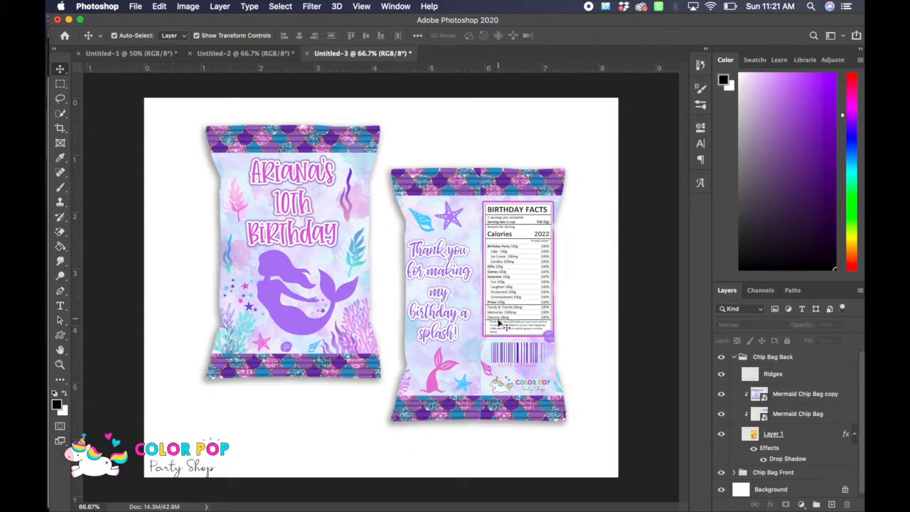
{"action": "left_click", "coordinate": [433, 369]}
{"action": "left_click", "coordinate": [645, 248]}
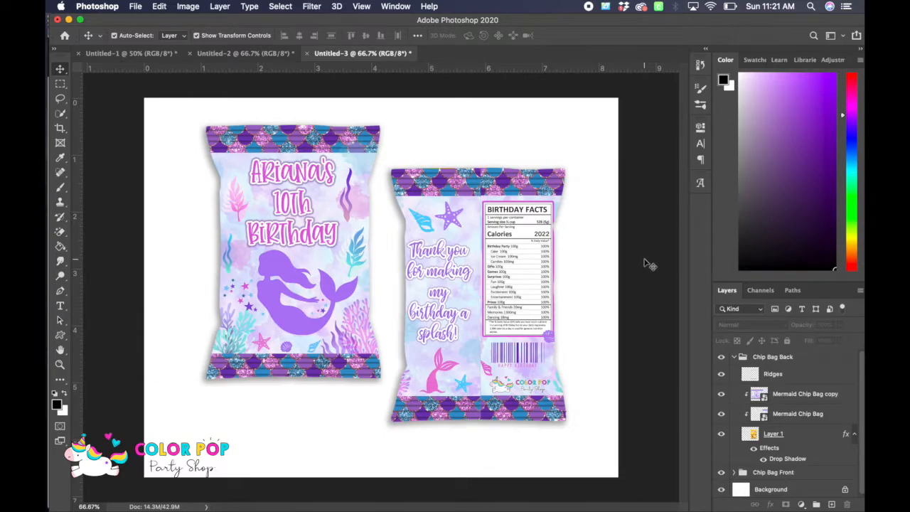
Stretch the Mermaid Chip Bag copy vertically to about 52.7% height so it covers the back bag's upper and lower edges
{"action": "left_click", "coordinate": [452, 207]}
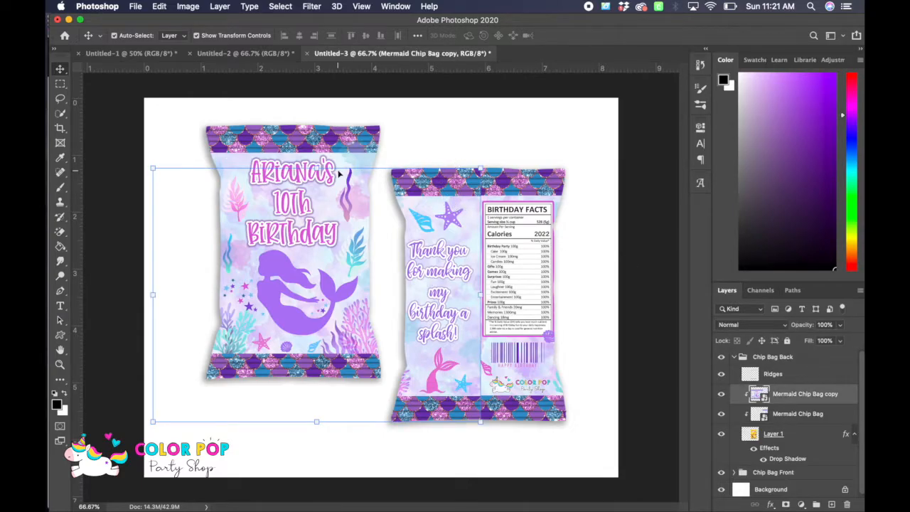
{"action": "left_click_drag", "start_coordinate": [344, 167], "coordinate": [344, 167]}
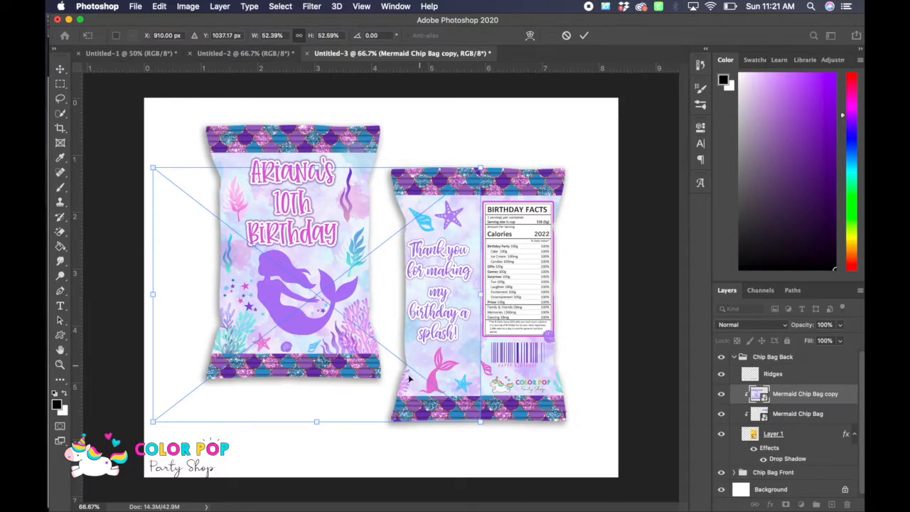
{"action": "left_click_drag", "start_coordinate": [334, 422], "coordinate": [334, 422]}
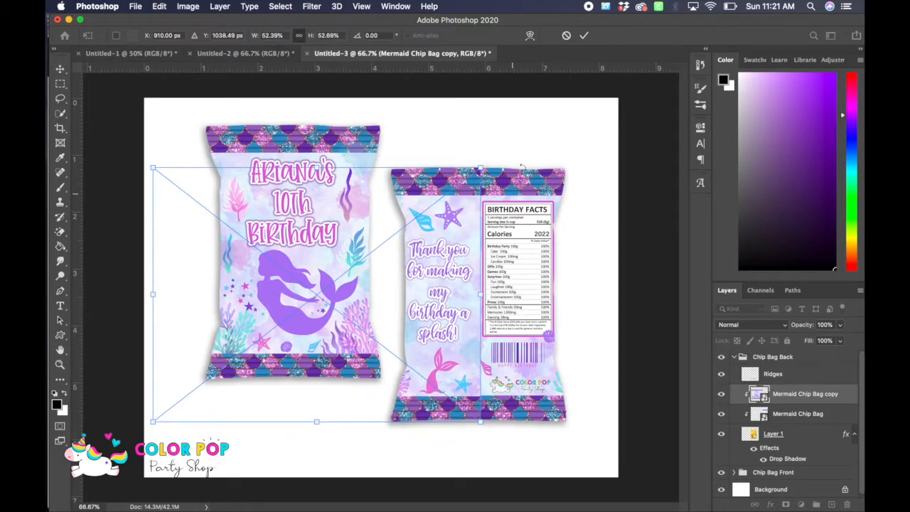
{"action": "left_click", "coordinate": [584, 36]}
{"action": "left_click", "coordinate": [660, 398]}
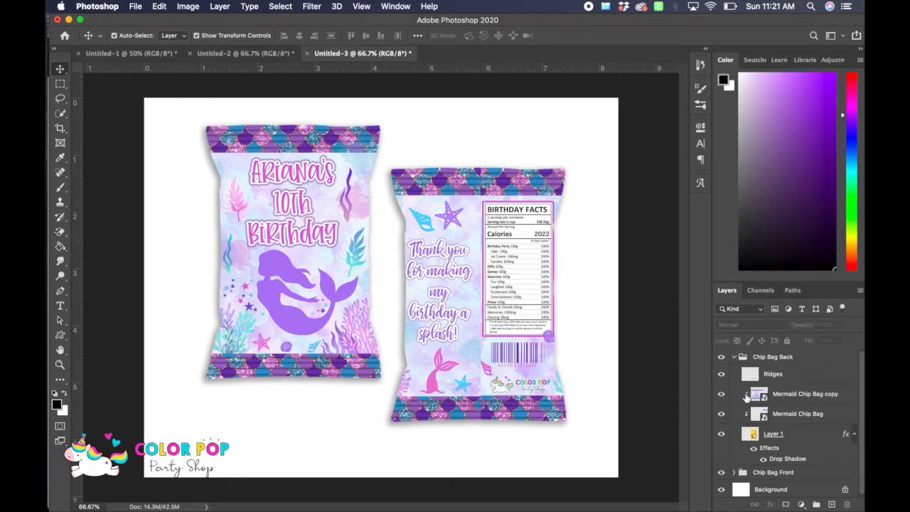
Release the Mermaid Chip Bag copy layer from its clipping mask and clip it to the back bag again
{"action": "left_click_drag", "start_coordinate": [825, 400], "coordinate": [819, 406]}
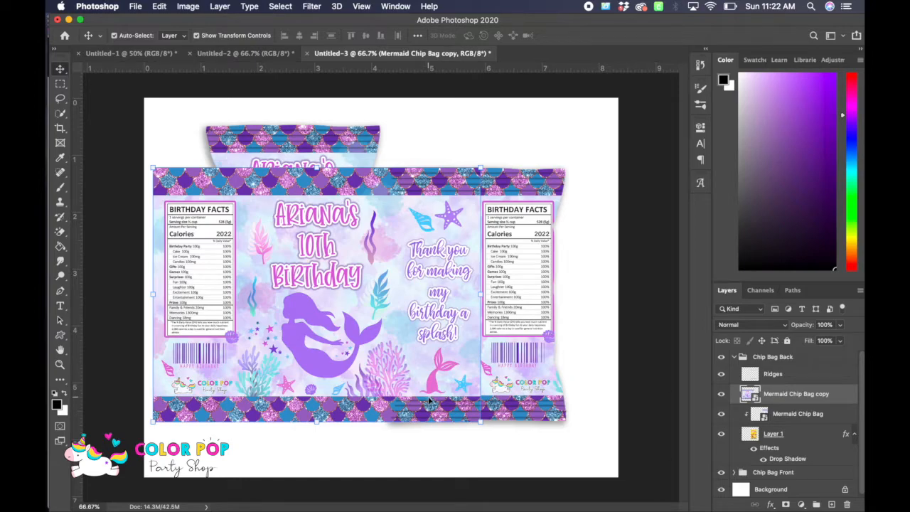
{"action": "right_click", "coordinate": [845, 398]}
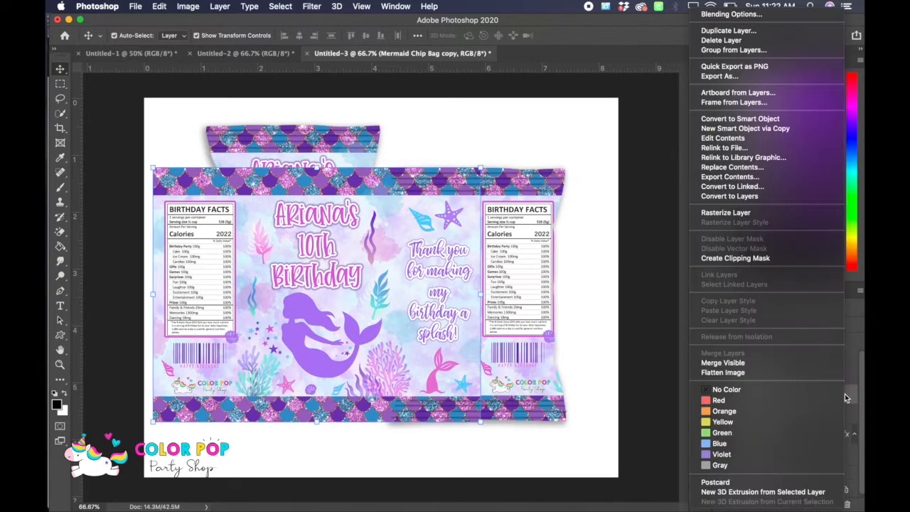
{"action": "left_click", "coordinate": [757, 259]}
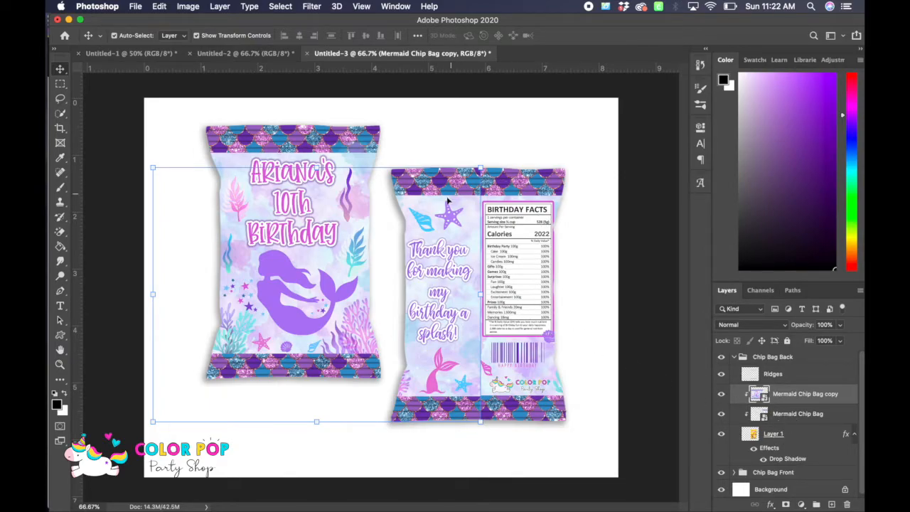
{"action": "left_click", "coordinate": [648, 334]}
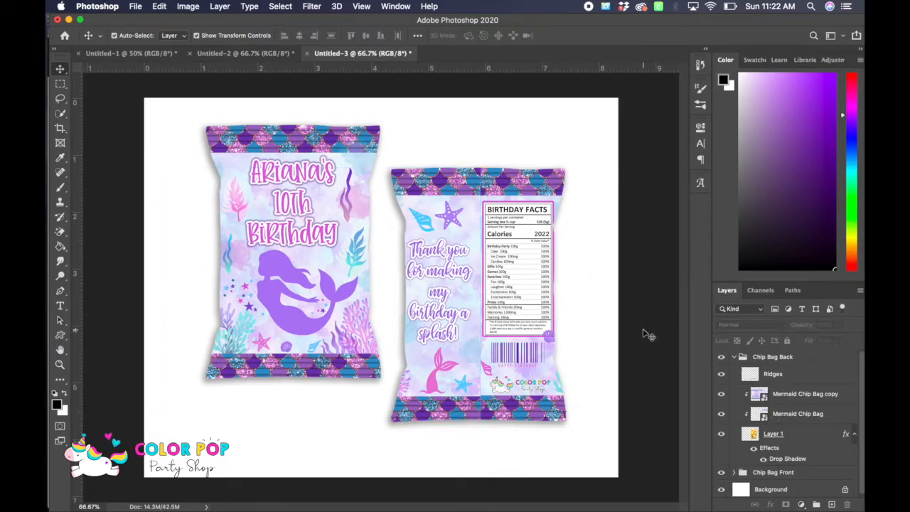
Collapse the Chip Bag Back group, move it below the Chip Bag Front group, and hide both groups
{"action": "left_click", "coordinate": [734, 357]}
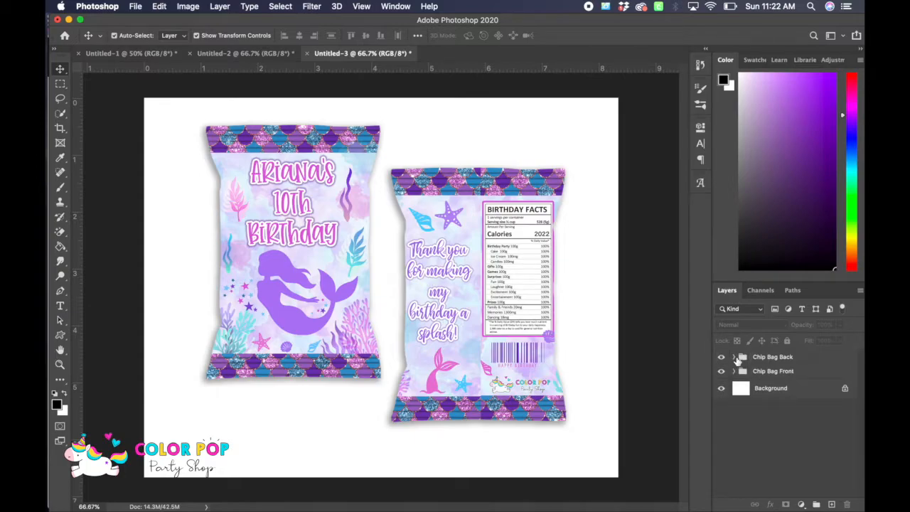
{"action": "left_click_drag", "start_coordinate": [796, 361], "coordinate": [797, 380]}
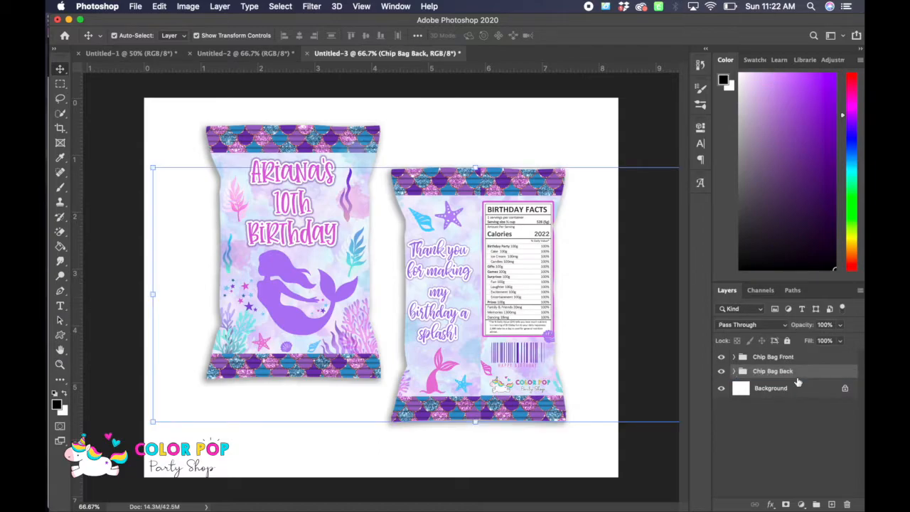
{"action": "left_click", "coordinate": [655, 118]}
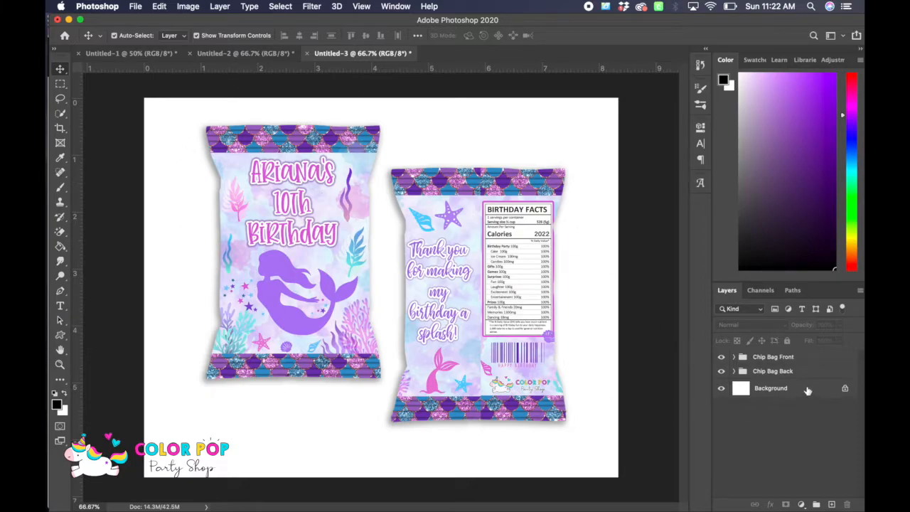
{"action": "left_click", "coordinate": [721, 371]}
{"action": "left_click", "coordinate": [721, 356]}
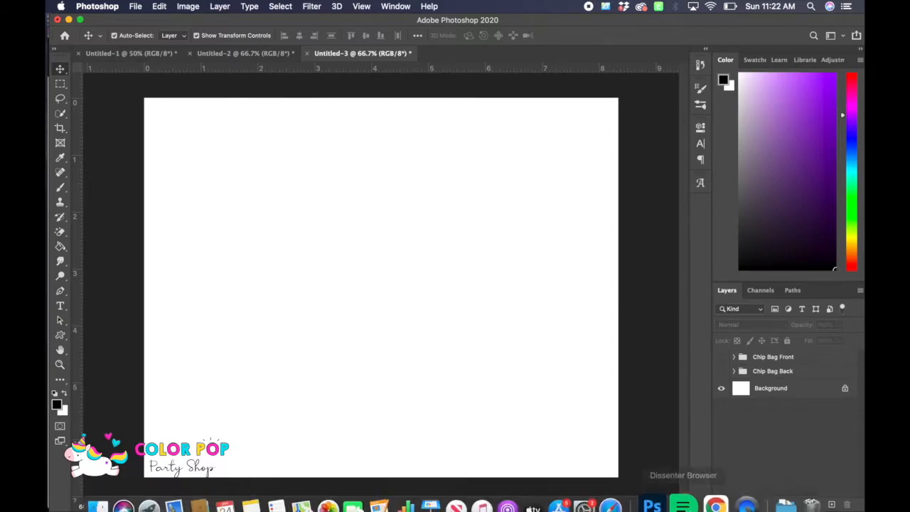
Switch to Chrome and copy the Whole Grain Rice Krispies Treats image from the "rice krispies treat png" search results
{"action": "left_click", "coordinate": [706, 488]}
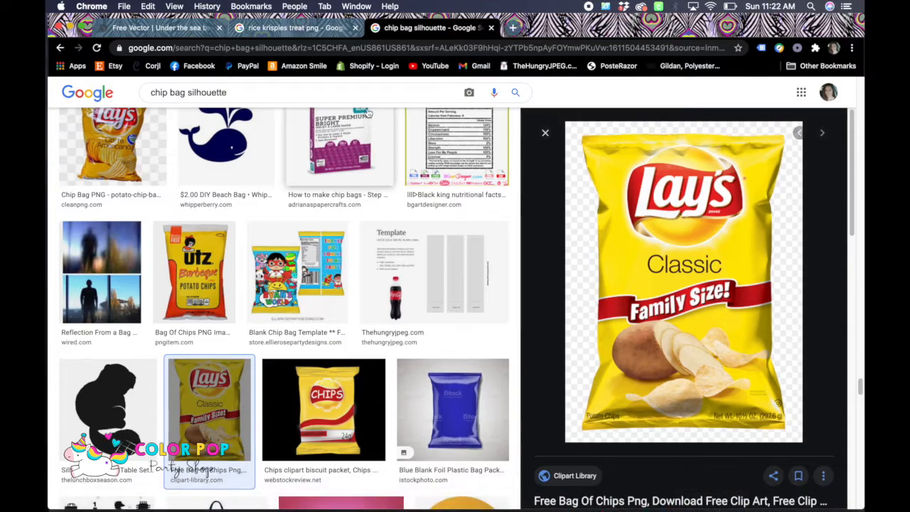
{"action": "left_click", "coordinate": [273, 32]}
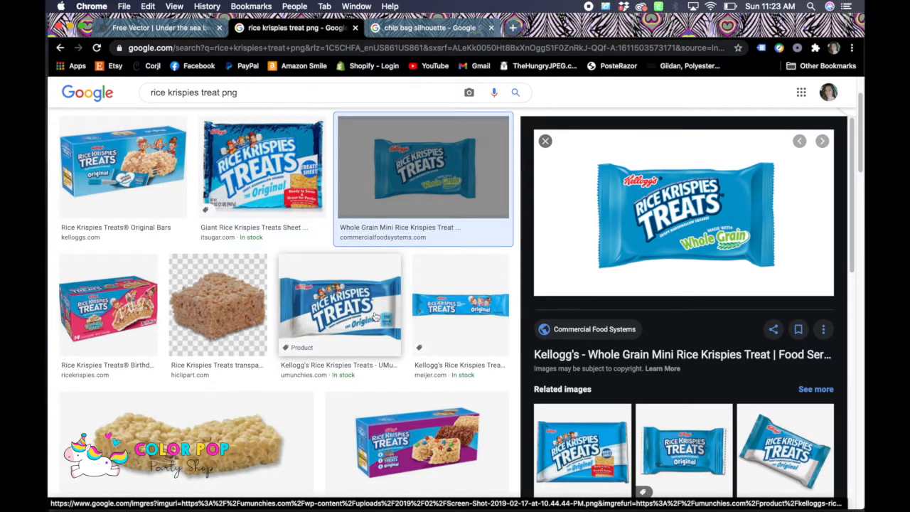
{"action": "right_click", "coordinate": [622, 220]}
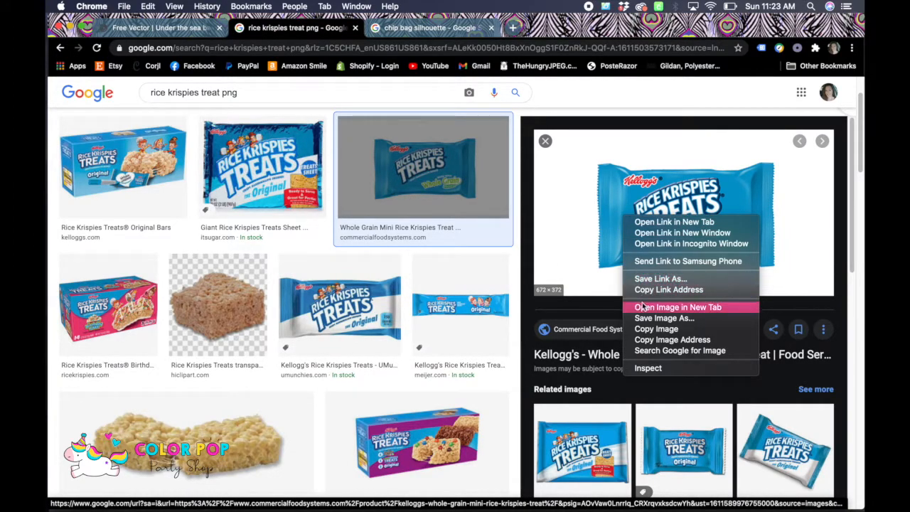
{"action": "left_click", "coordinate": [687, 329]}
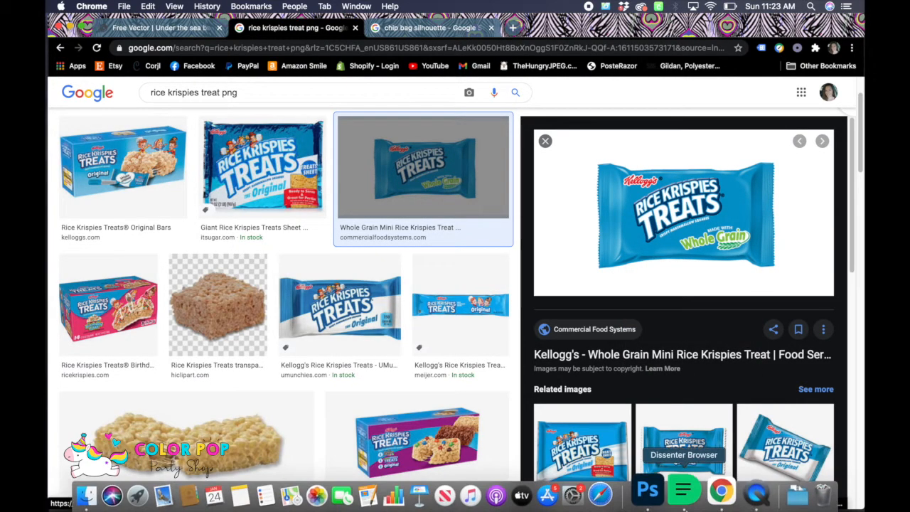
Switch back to Photoshop, paste the Rice Krispies Treats image into Untitled-3, and scale it to about 339%
{"action": "left_click", "coordinate": [661, 498]}
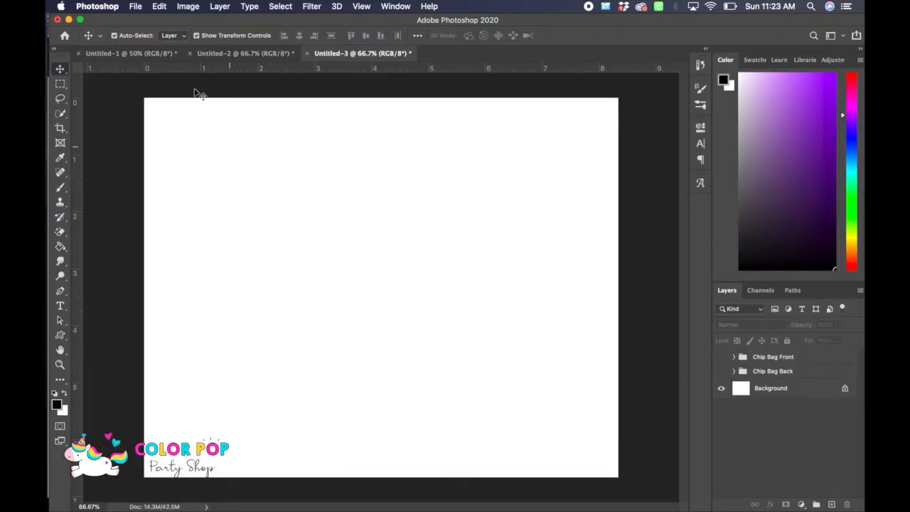
{"action": "left_click", "coordinate": [159, 6]}
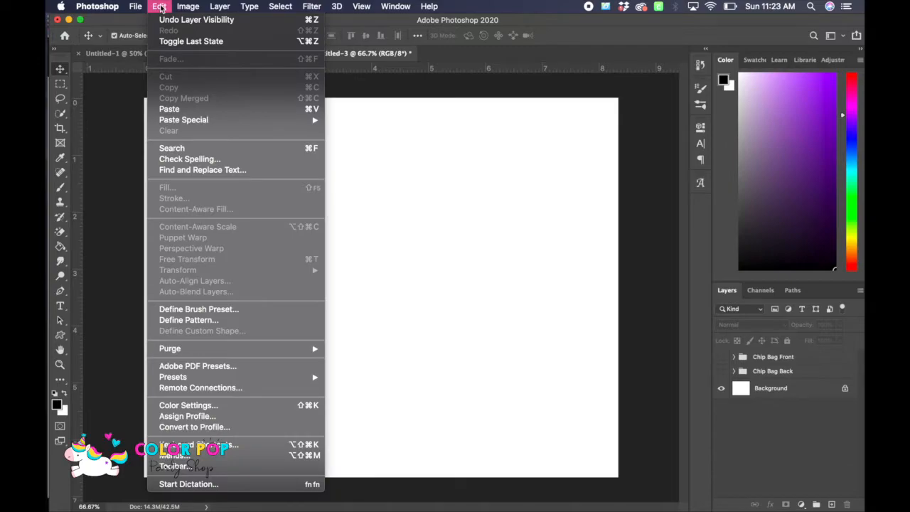
{"action": "left_click", "coordinate": [174, 109]}
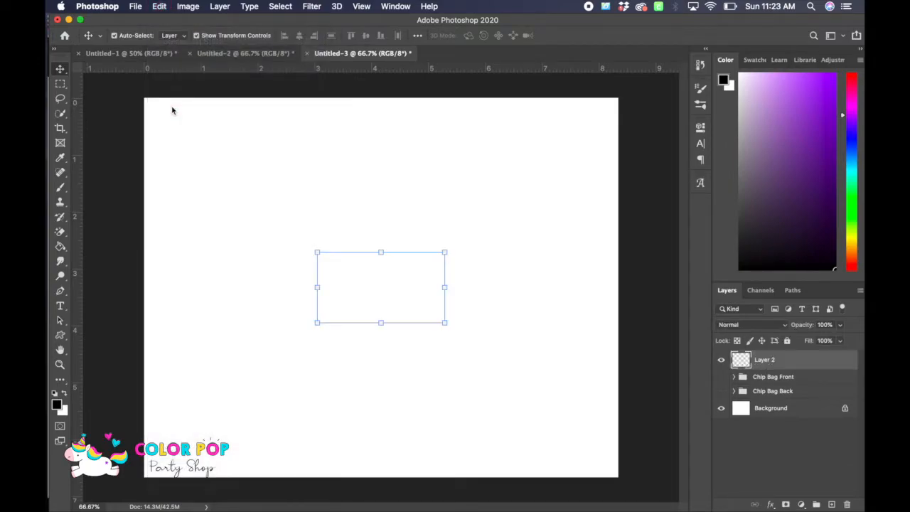
{"action": "left_click_drag", "start_coordinate": [380, 253], "coordinate": [380, 165]}
{"action": "left_click_drag", "start_coordinate": [382, 322], "coordinate": [382, 402]}
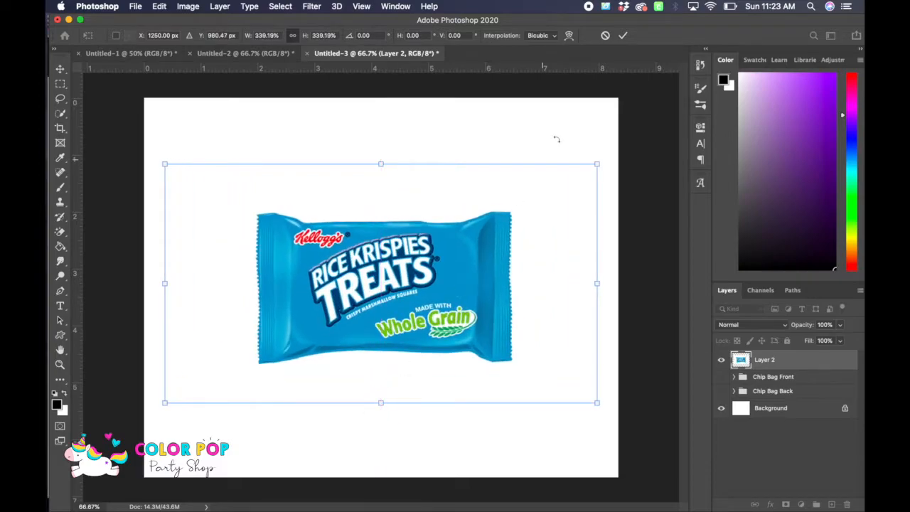
{"action": "left_click", "coordinate": [617, 36]}
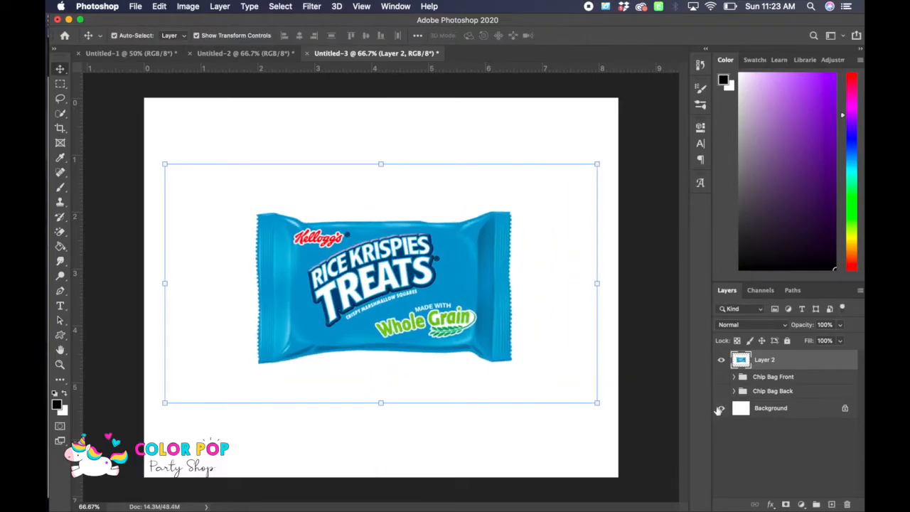
Hide the Background layer and remove the white area around the Rice Krispies wrapper on Layer 2 with the Magic Eraser
{"action": "left_click", "coordinate": [722, 409]}
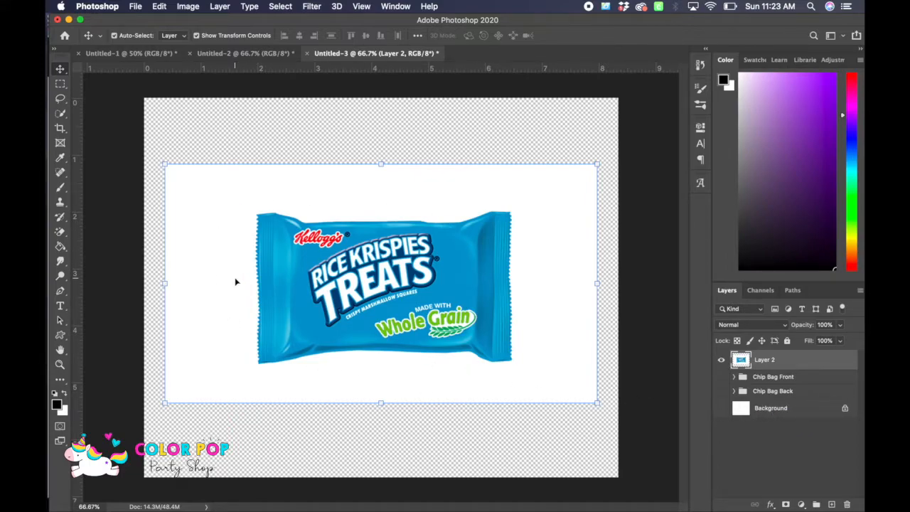
{"action": "left_click", "coordinate": [63, 232]}
{"action": "left_click", "coordinate": [107, 230]}
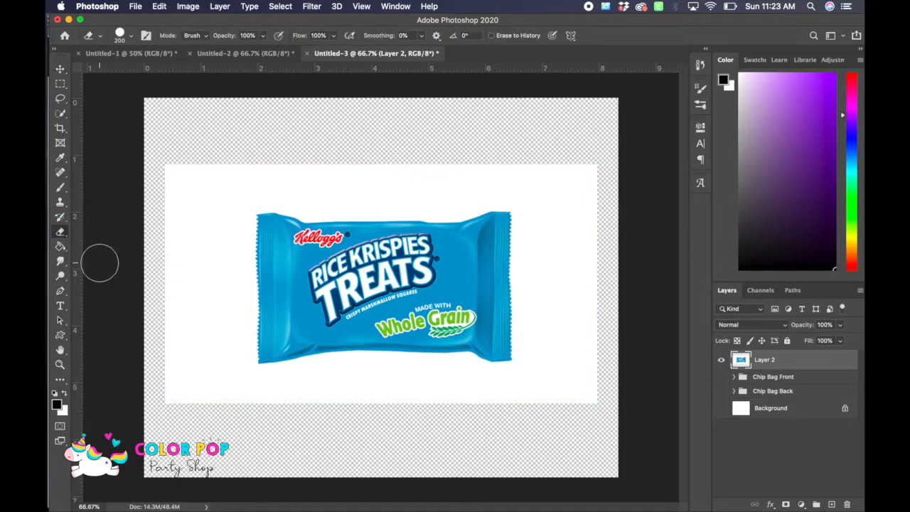
{"action": "left_click", "coordinate": [60, 232]}
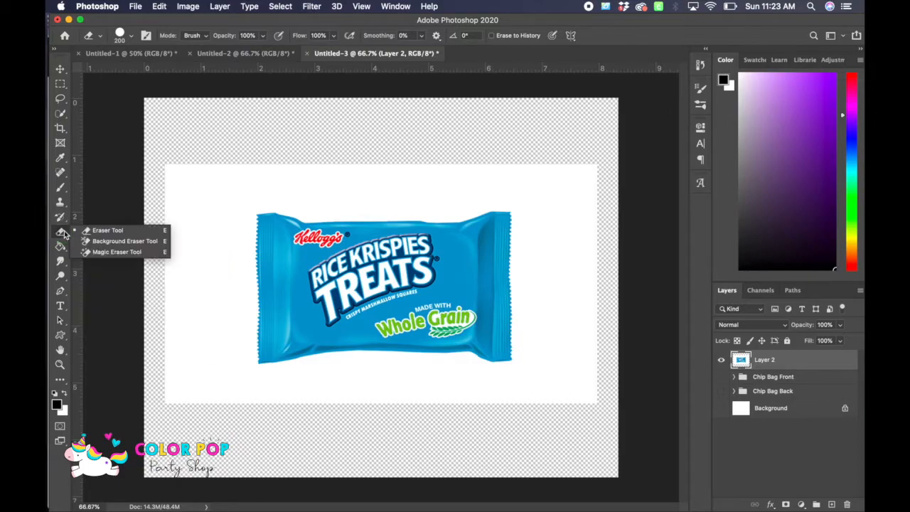
{"action": "left_click", "coordinate": [126, 252]}
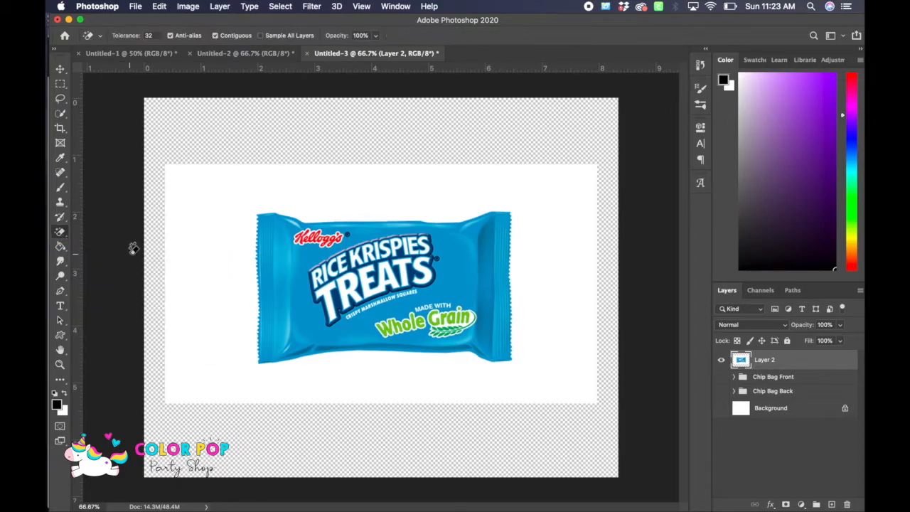
{"action": "left_click", "coordinate": [219, 249]}
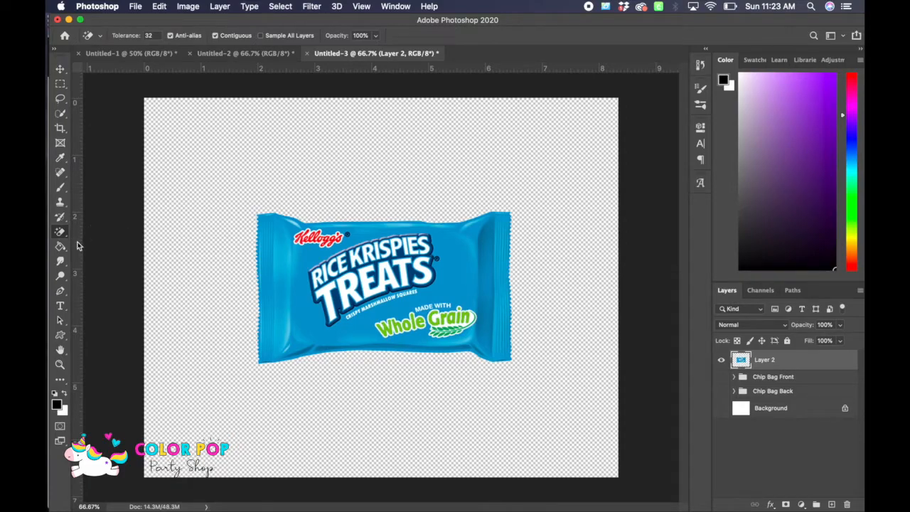
Place Mermaid Rice Krispie.jpg from the Mermaid project's Rice Krispie folder as an embedded image
{"action": "left_click", "coordinate": [61, 69]}
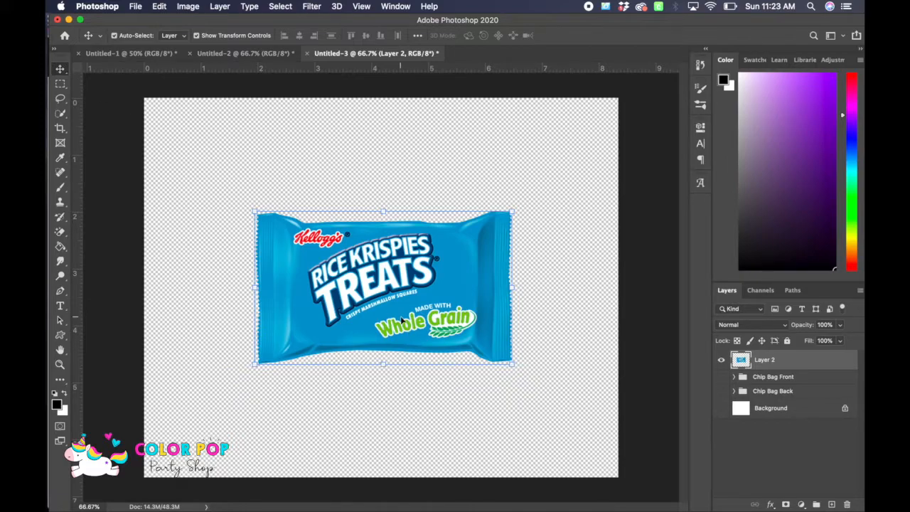
{"action": "left_click", "coordinate": [135, 6]}
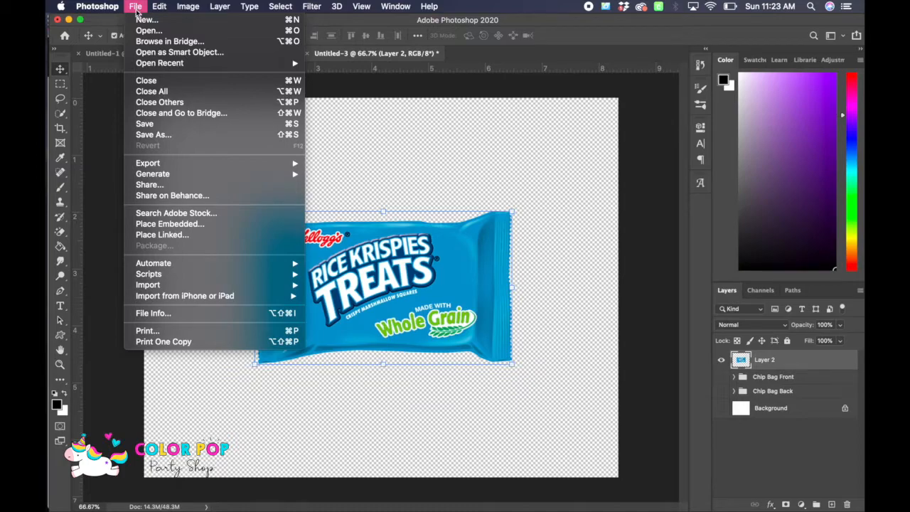
{"action": "left_click", "coordinate": [186, 224]}
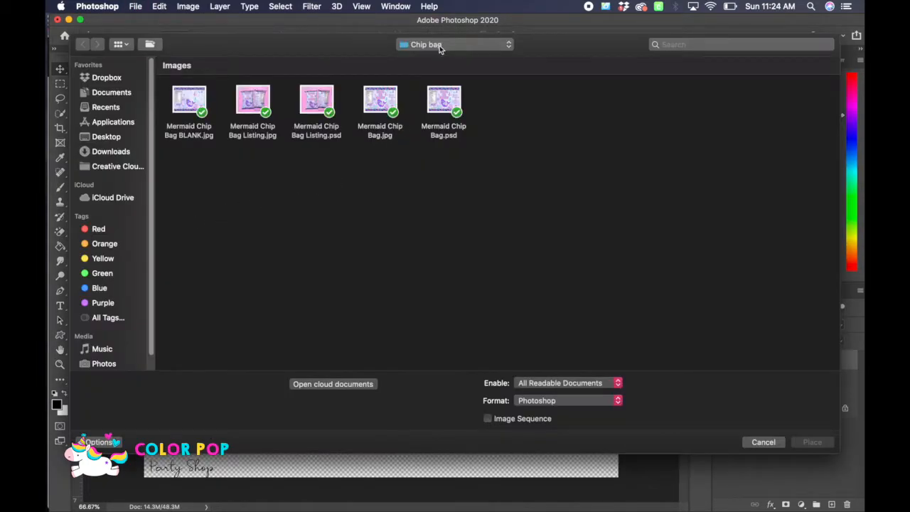
{"action": "left_click", "coordinate": [439, 46]}
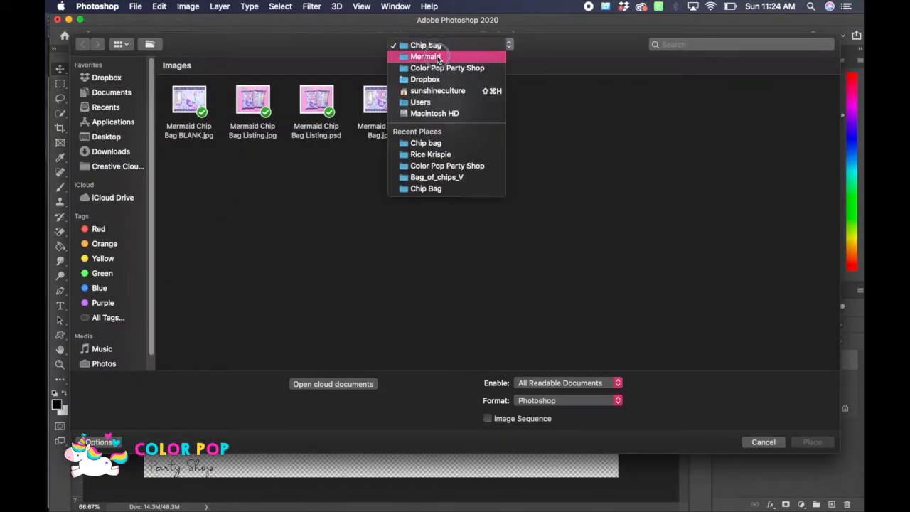
{"action": "left_click", "coordinate": [439, 57]}
{"action": "double_click", "coordinate": [316, 103]}
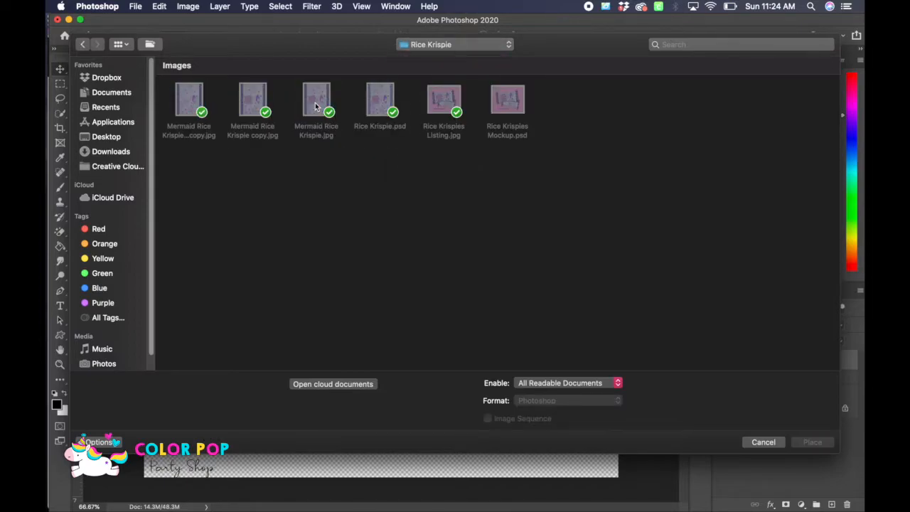
{"action": "double_click", "coordinate": [317, 128]}
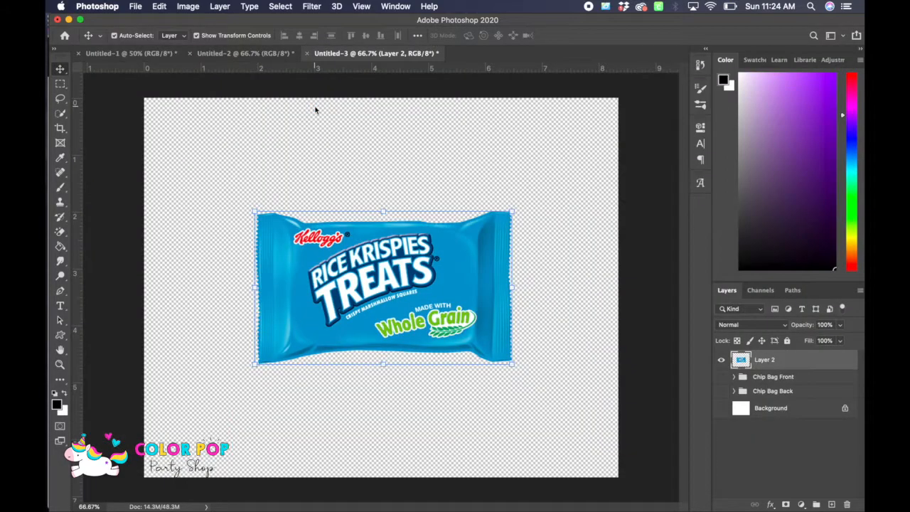
Scale the placed mermaid artwork to about 86.5% to match the wrapper's width, and clip it to Layer 2
{"action": "left_click_drag", "start_coordinate": [229, 288], "coordinate": [253, 287]}
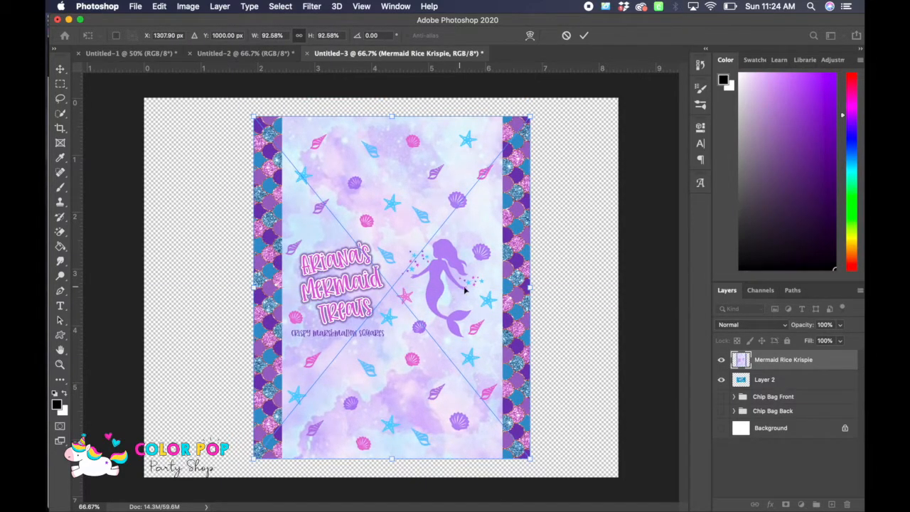
{"action": "mouse_move", "coordinate": [528, 288]}
{"action": "left_mouse_down"}
{"action": "mouse_move", "coordinate": [501, 287]}
{"action": "mouse_move", "coordinate": [511, 290]}
{"action": "left_mouse_up"}
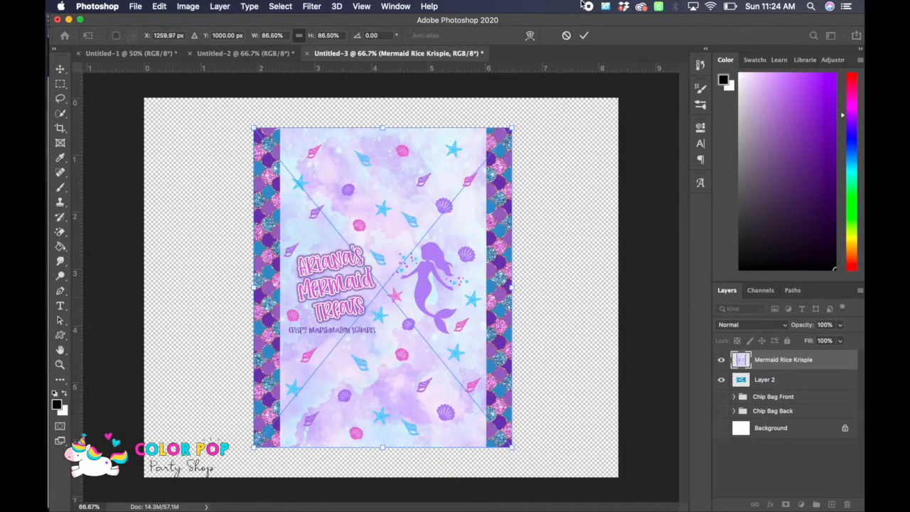
{"action": "left_click", "coordinate": [586, 39]}
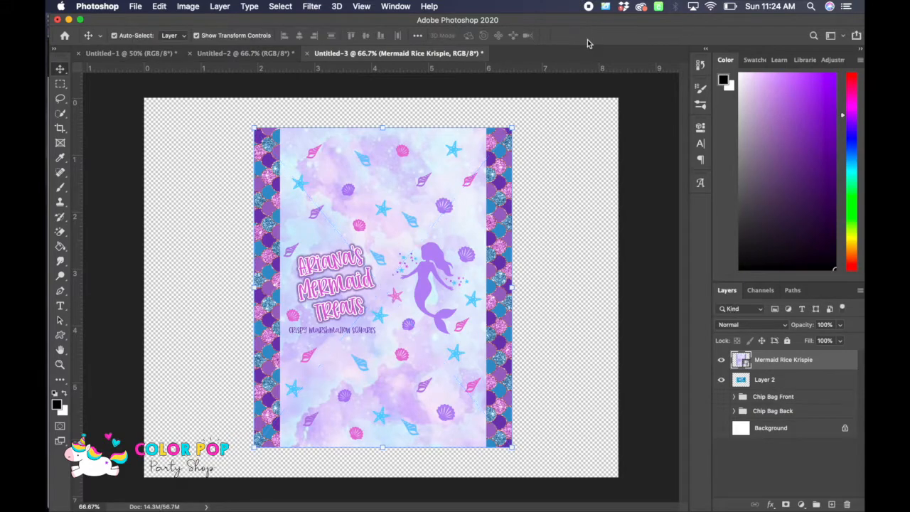
{"action": "right_click", "coordinate": [837, 366]}
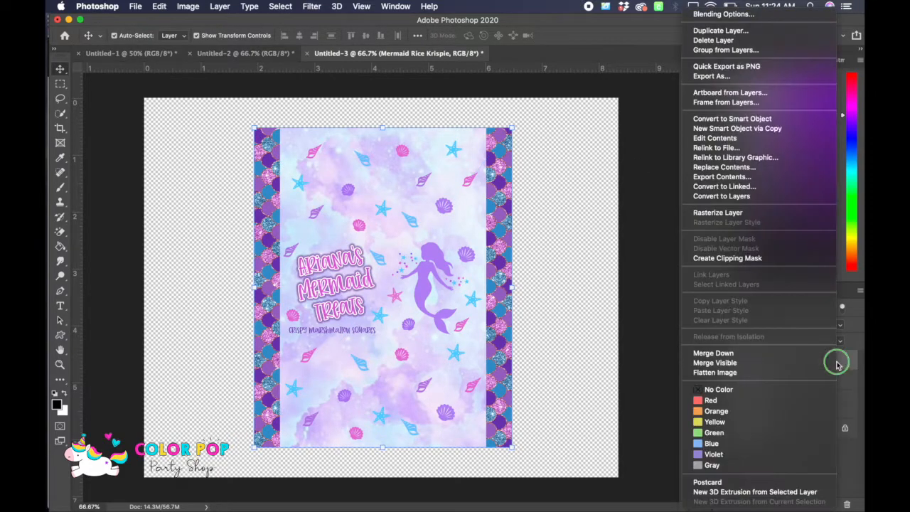
{"action": "left_click", "coordinate": [795, 266]}
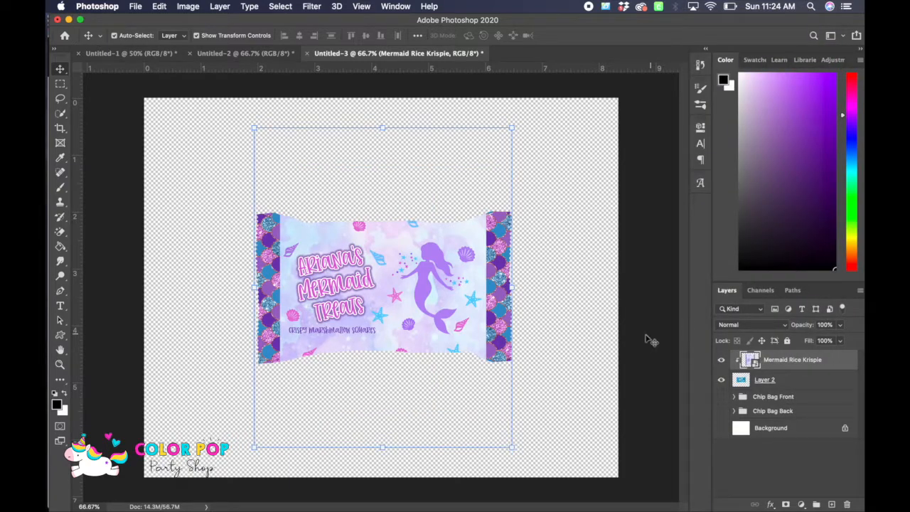
{"action": "left_click", "coordinate": [590, 337]}
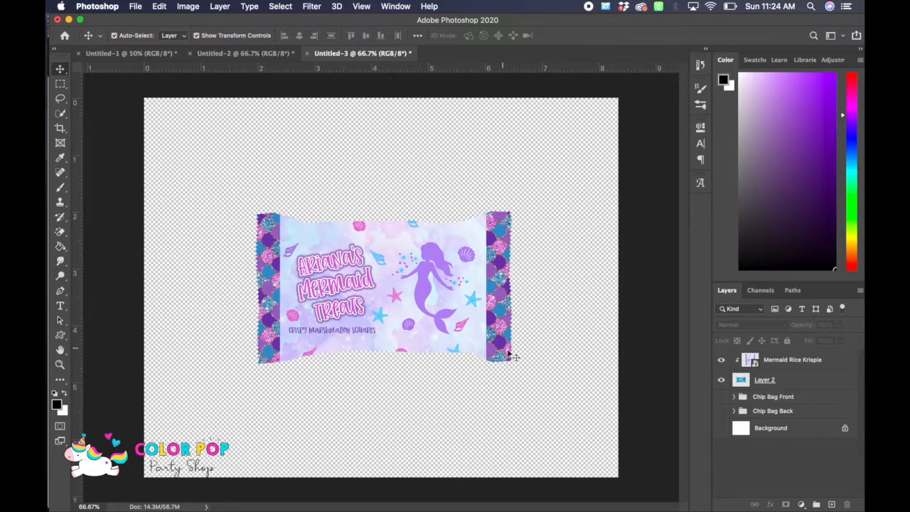
Add a drop shadow to Layer 2 with 48% opacity, 16 px distance, 15% spread and 40 px size, and show the Background layer
{"action": "double_click", "coordinate": [823, 382]}
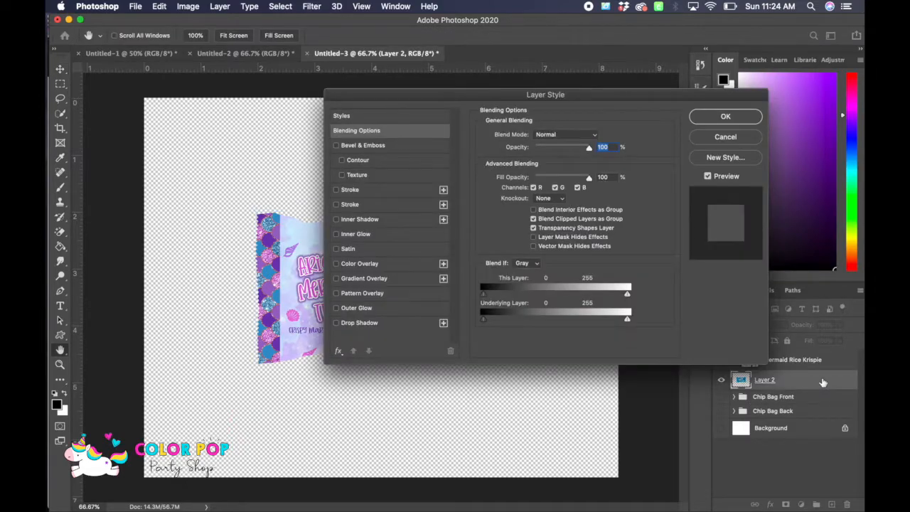
{"action": "left_click", "coordinate": [393, 325]}
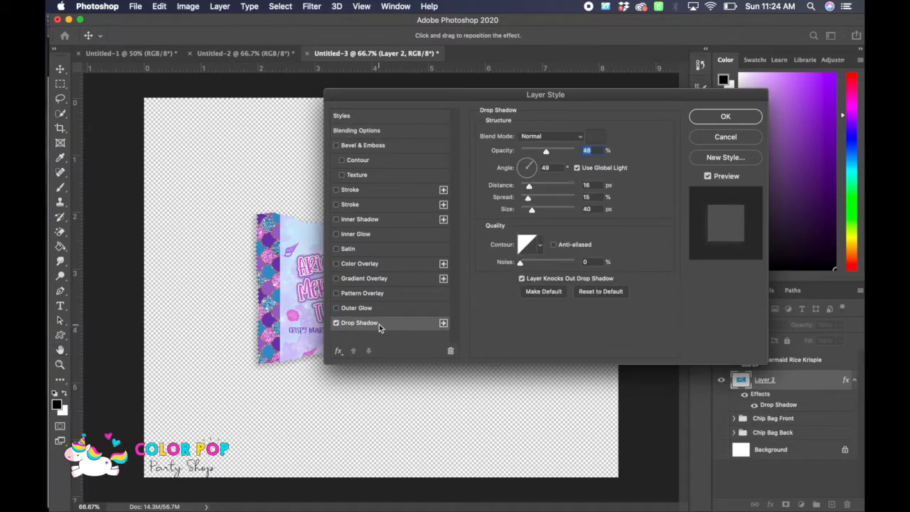
{"action": "left_click_drag", "start_coordinate": [424, 95], "coordinate": [543, 97]}
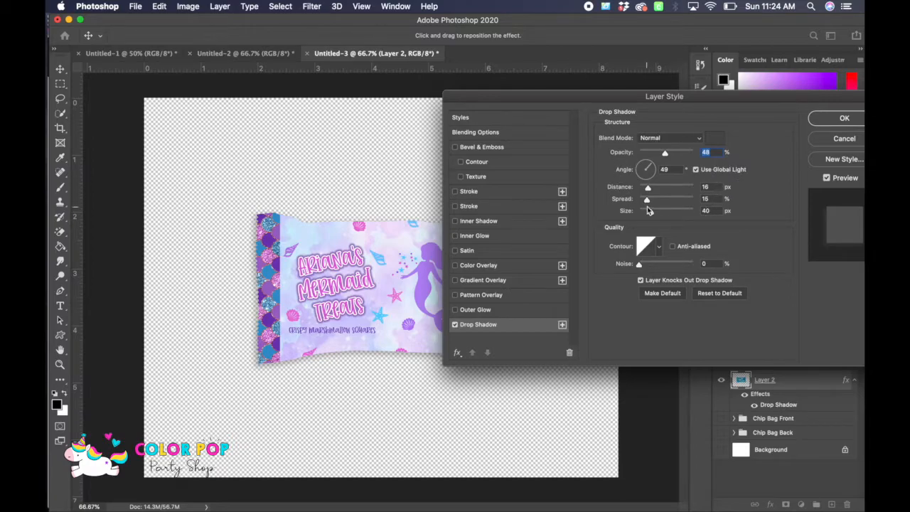
{"action": "left_click", "coordinate": [832, 121]}
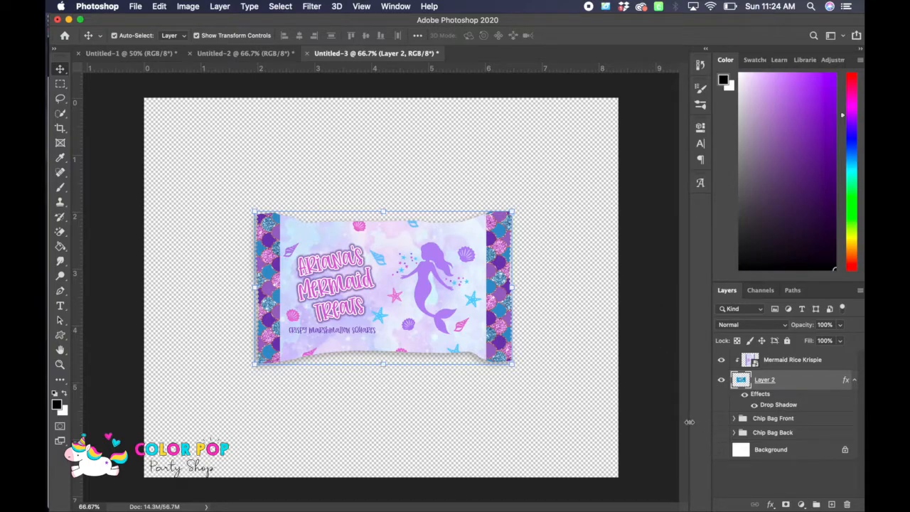
{"action": "left_click", "coordinate": [721, 450]}
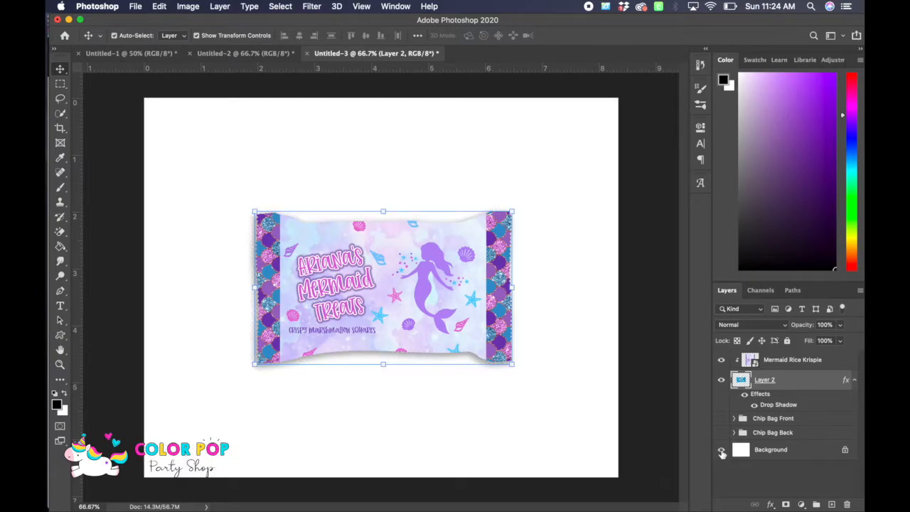
{"action": "left_click", "coordinate": [591, 370]}
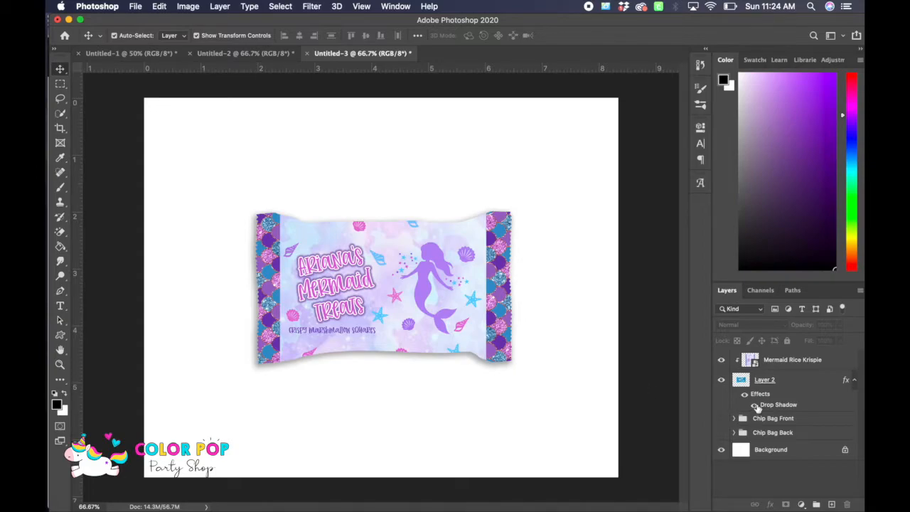
Create a new layer above the mermaid artwork and paint three vertical black 5 px brush lines down the wrapper's left end
{"action": "left_click", "coordinate": [832, 363]}
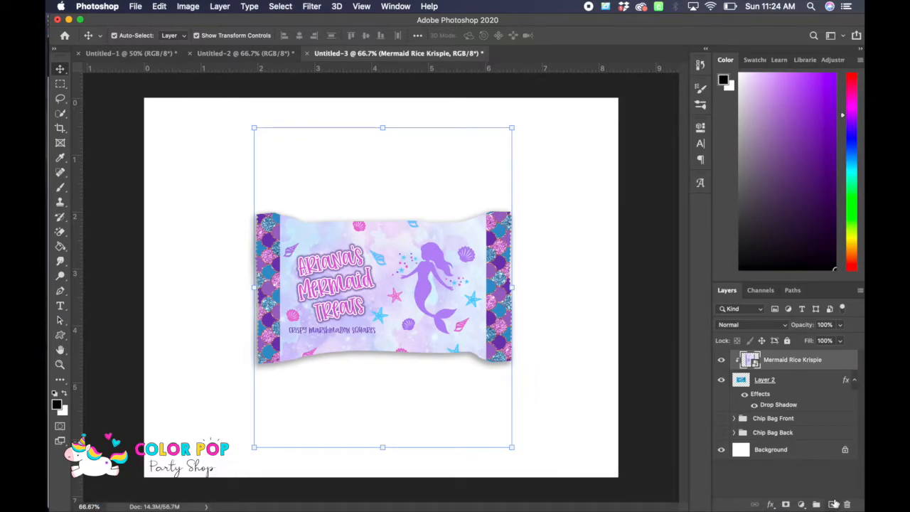
{"action": "left_click", "coordinate": [831, 505]}
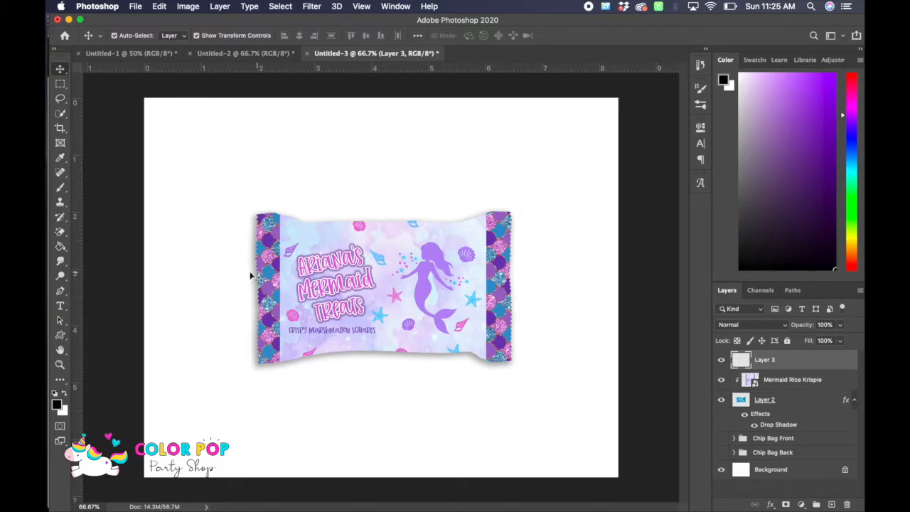
{"action": "left_click", "coordinate": [61, 188]}
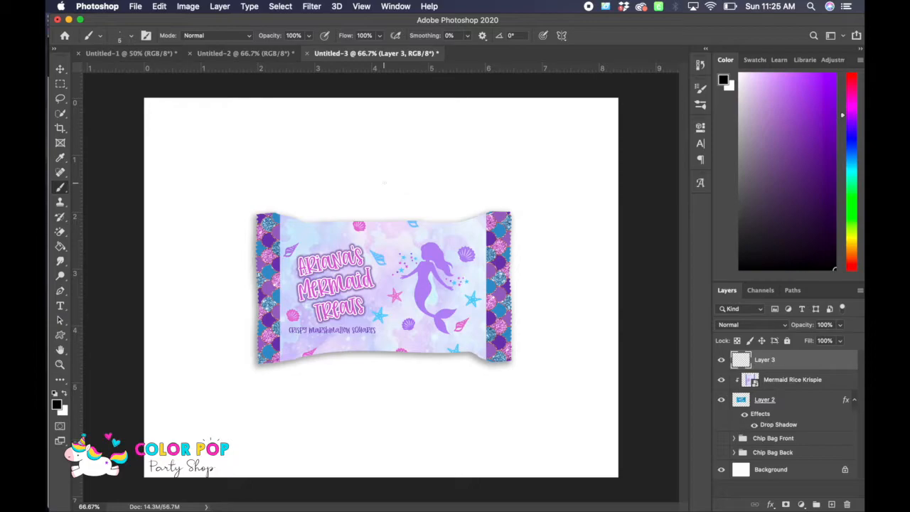
{"action": "key", "text": "super+1"}
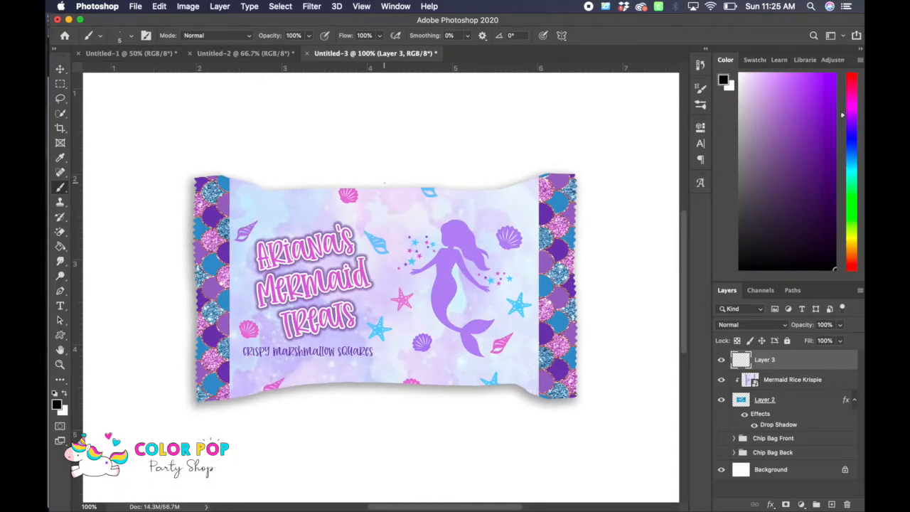
{"action": "key", "text": "super+plus"}
{"action": "left_click_drag", "start_coordinate": [306, 242], "coordinate": [599, 224]}
{"action": "key", "text": "super+minus"}
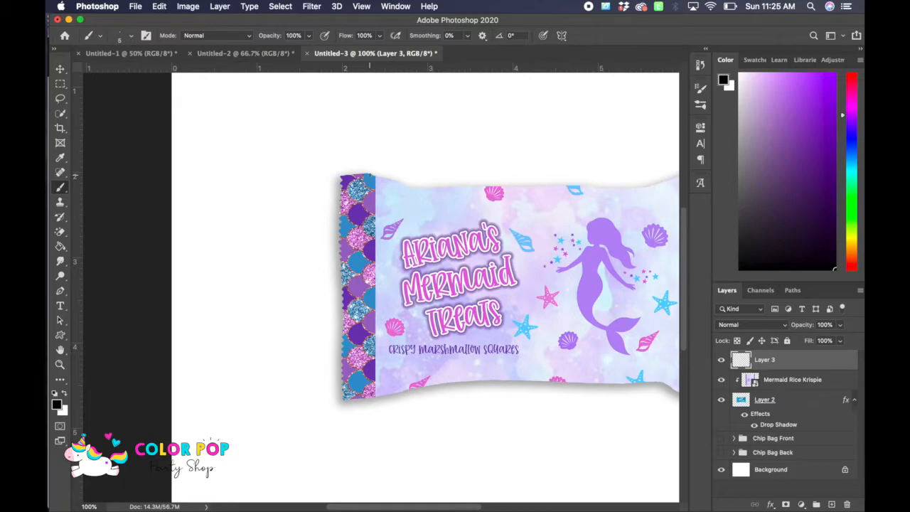
{"action": "left_click_drag", "start_coordinate": [369, 173], "coordinate": [369, 398]}
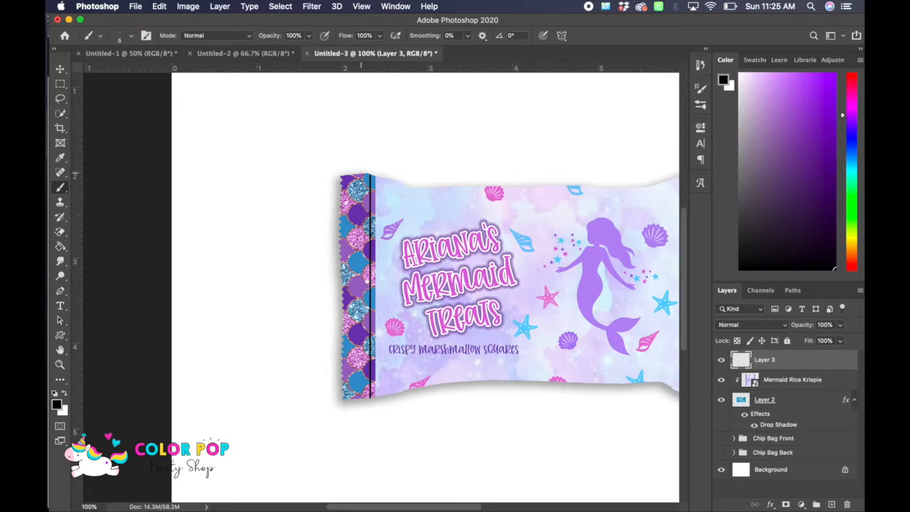
{"action": "left_click_drag", "start_coordinate": [361, 175], "coordinate": [356, 397]}
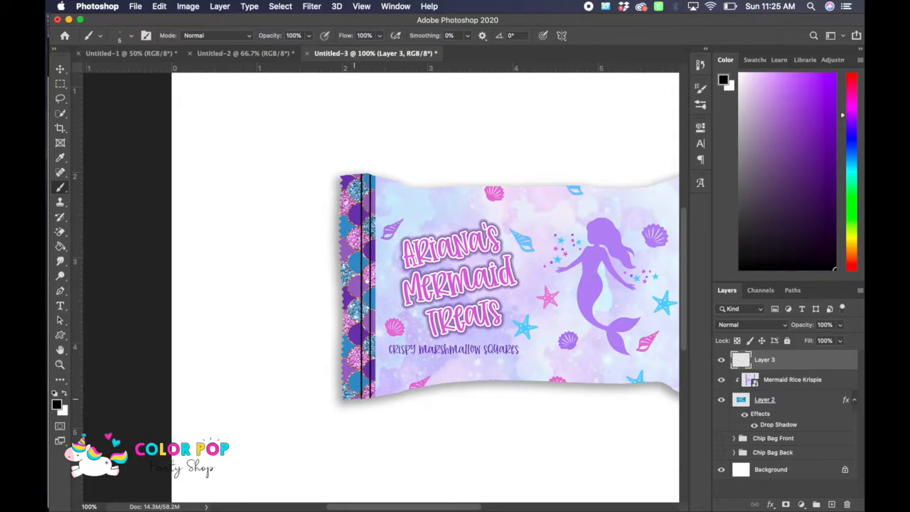
{"action": "left_click_drag", "start_coordinate": [352, 399], "coordinate": [351, 173]}
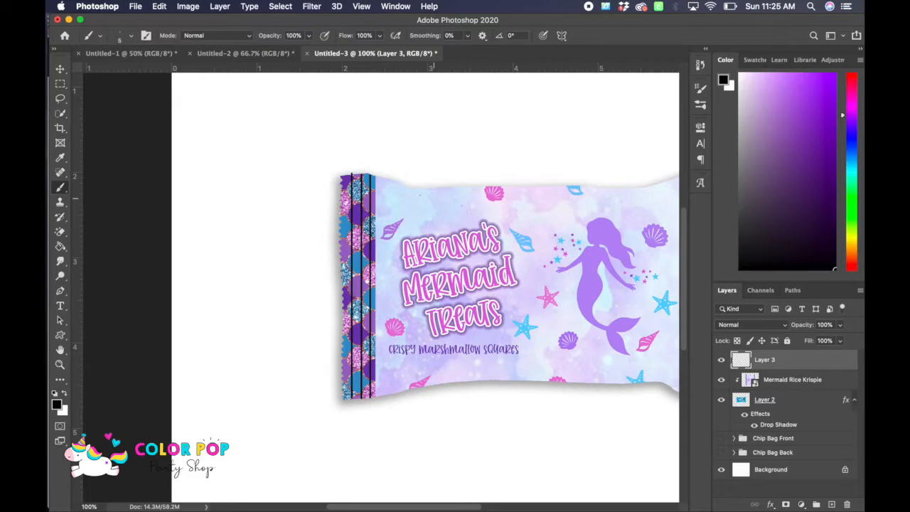
{"action": "left_click_drag", "start_coordinate": [543, 215], "coordinate": [333, 215]}
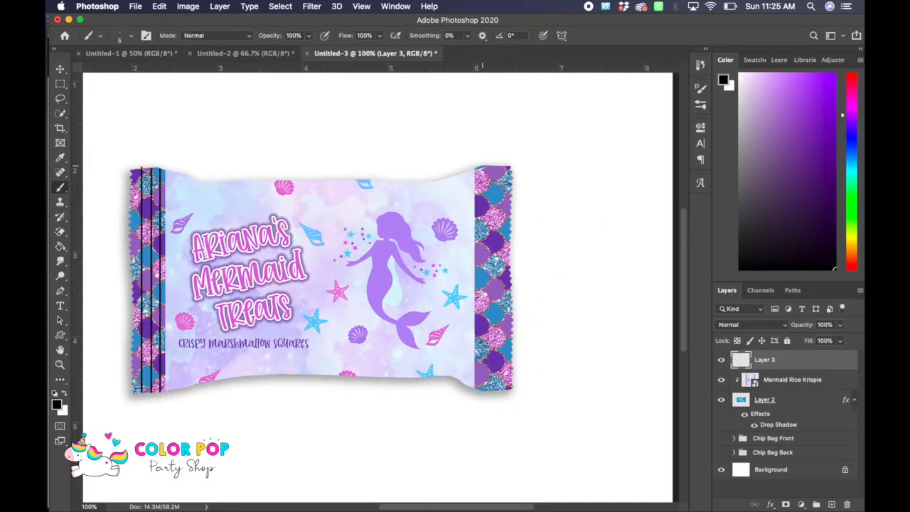
{"action": "left_click", "coordinate": [484, 167], "text": "shift"}
{"action": "left_click_drag", "start_coordinate": [484, 168], "coordinate": [483, 272]}
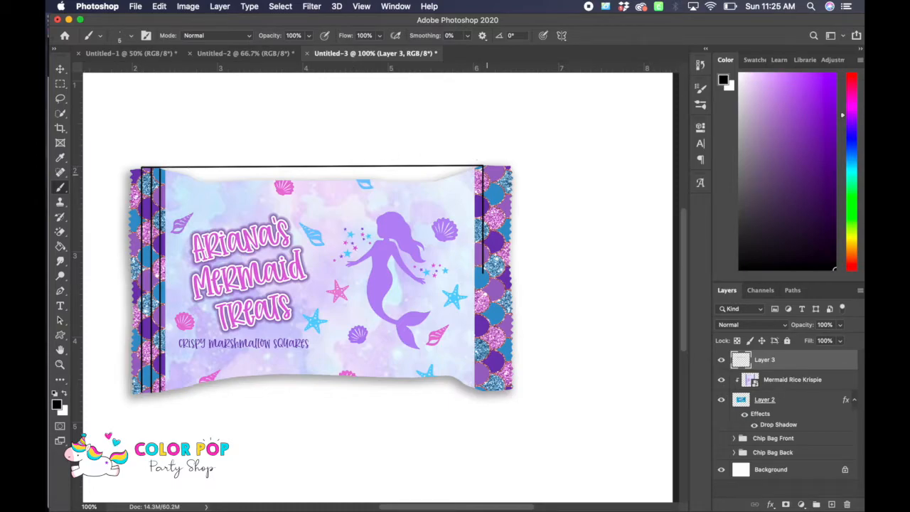
{"action": "key", "text": "super+z"}
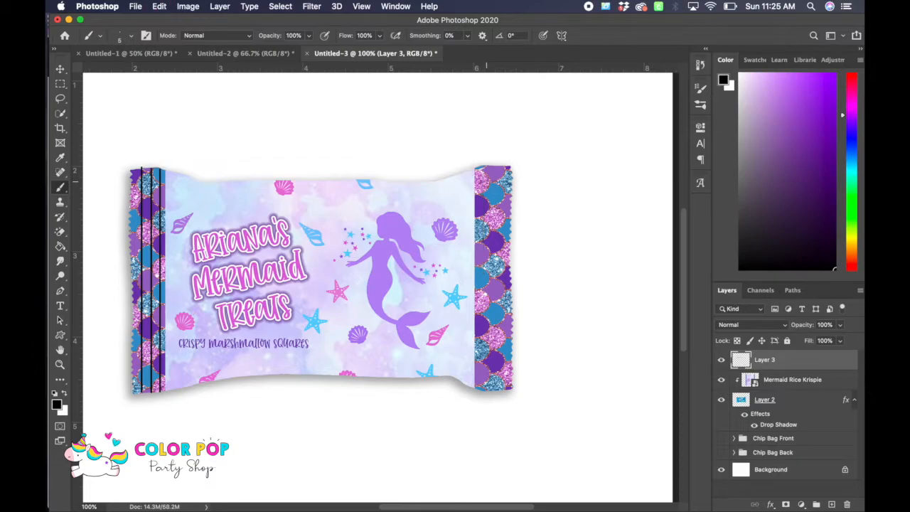
{"action": "left_click", "coordinate": [159, 7]}
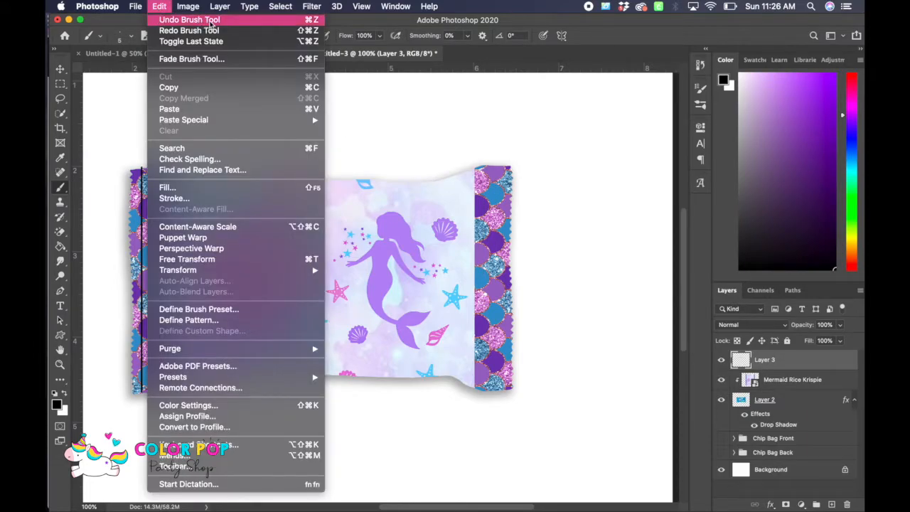
{"action": "left_click", "coordinate": [159, 7]}
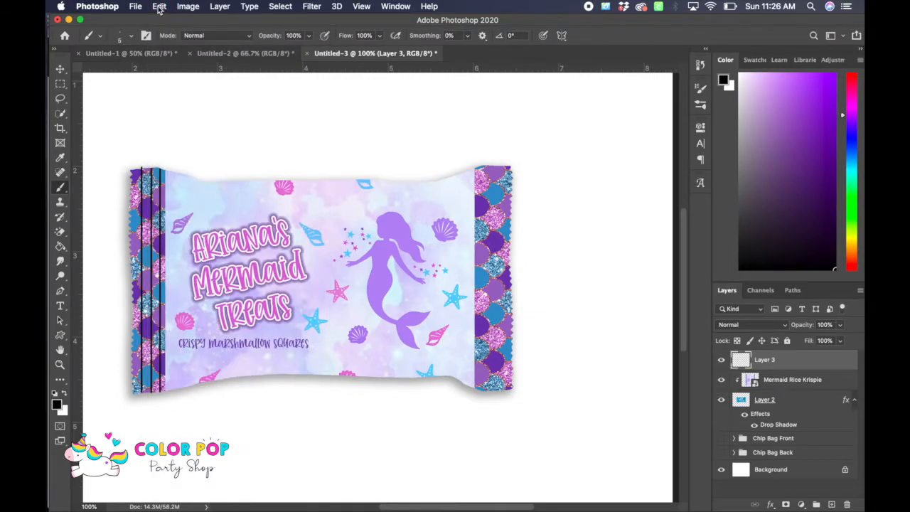
{"action": "left_click", "coordinate": [159, 7]}
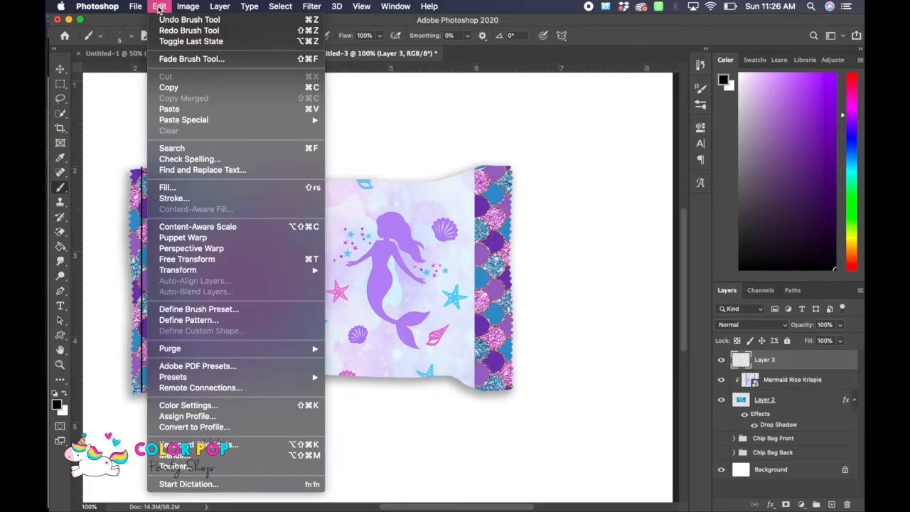
{"action": "left_click", "coordinate": [217, 31]}
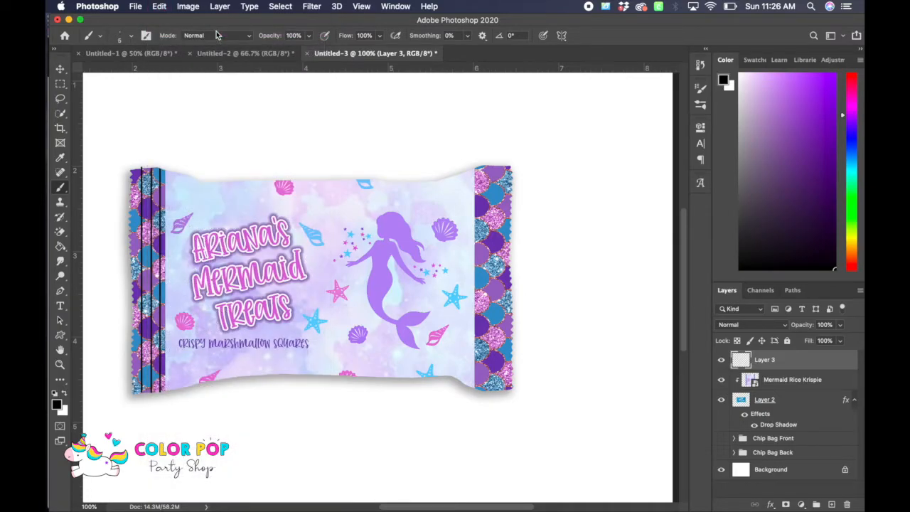
{"action": "left_click", "coordinate": [161, 9]}
{"action": "left_click", "coordinate": [167, 20]}
Paint three vertical black brush lines down the wrapper's right end, matching those on the left end
{"action": "left_click_drag", "start_coordinate": [479, 166], "coordinate": [484, 388]}
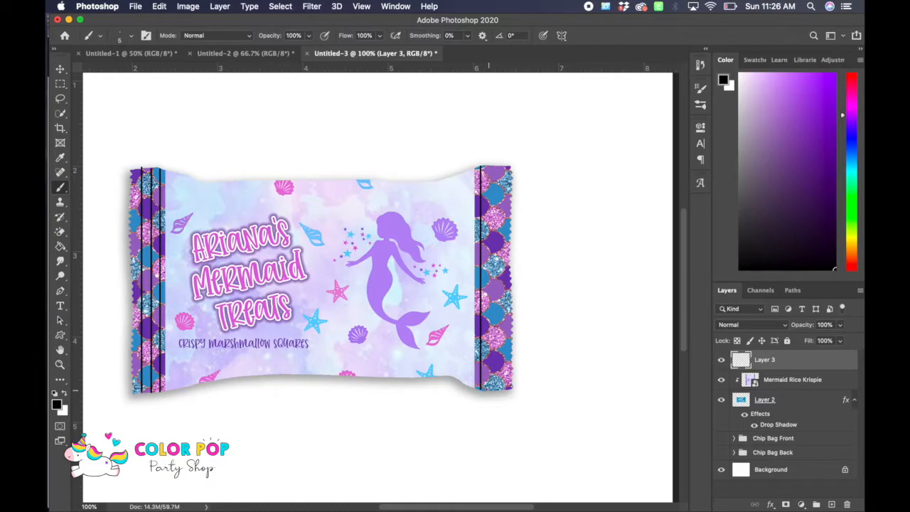
{"action": "left_click_drag", "start_coordinate": [489, 391], "coordinate": [498, 188]}
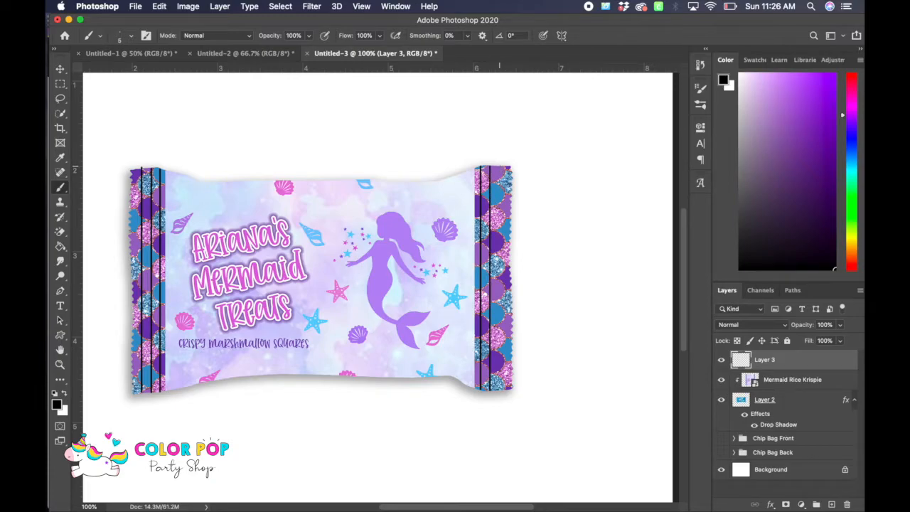
{"action": "left_click_drag", "start_coordinate": [499, 166], "coordinate": [501, 390]}
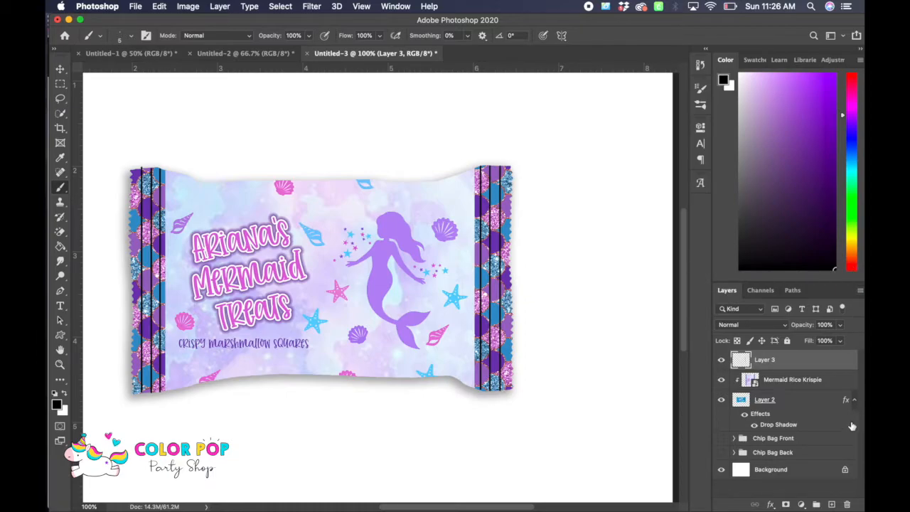
Rename the layer holding the painted black lines to Ridges
{"action": "left_click", "coordinate": [762, 360]}
{"action": "double_click", "coordinate": [763, 360]}
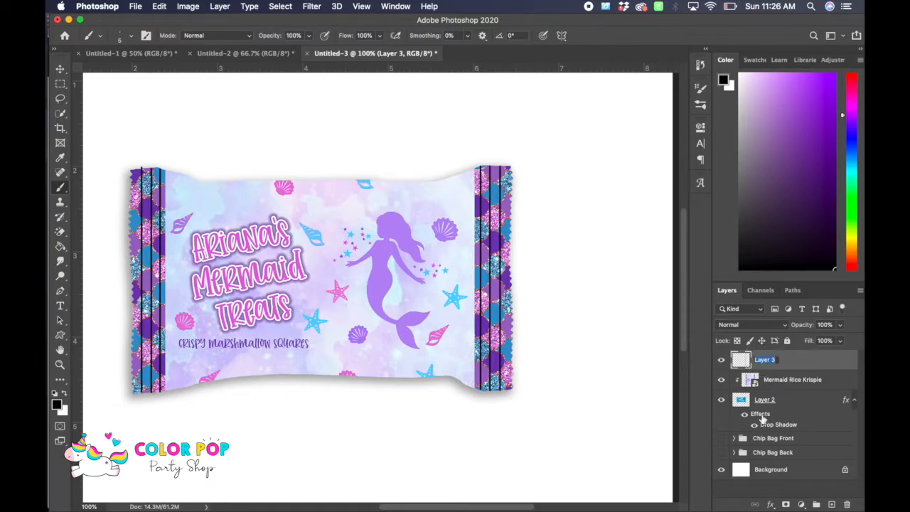
{"action": "type", "text": "Ridges"}
{"action": "key", "text": "Return"}
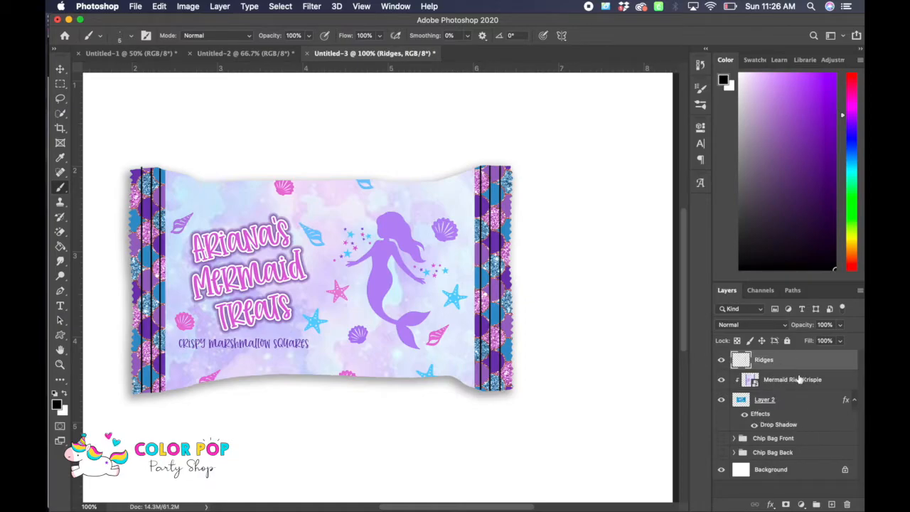
Lower the Ridges layer's opacity to 49% and clip it to the wrapper shape
{"action": "left_click", "coordinate": [839, 325]}
{"action": "left_click_drag", "start_coordinate": [843, 340], "coordinate": [815, 344]}
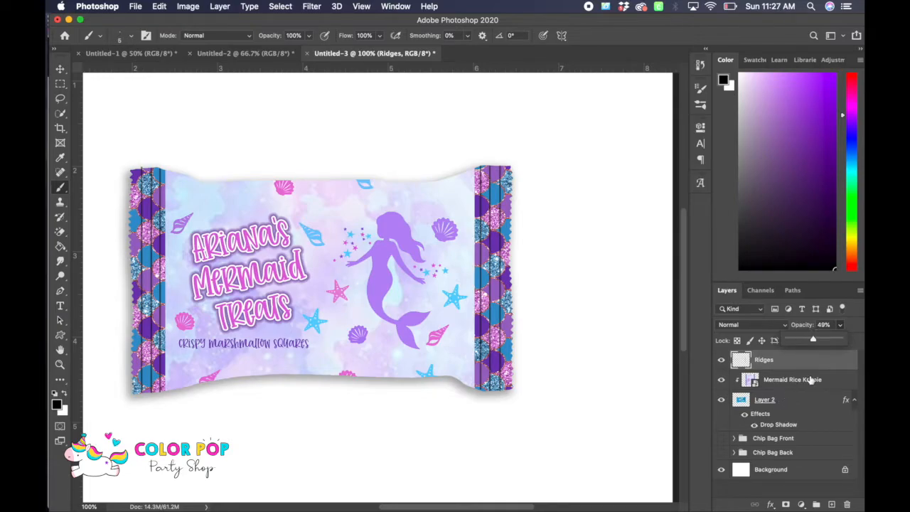
{"action": "right_click", "coordinate": [838, 364]}
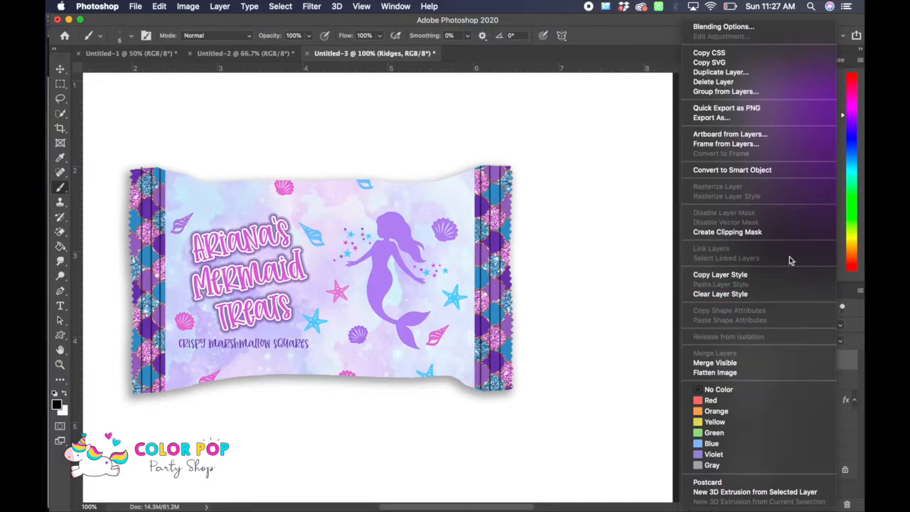
{"action": "left_click", "coordinate": [784, 234]}
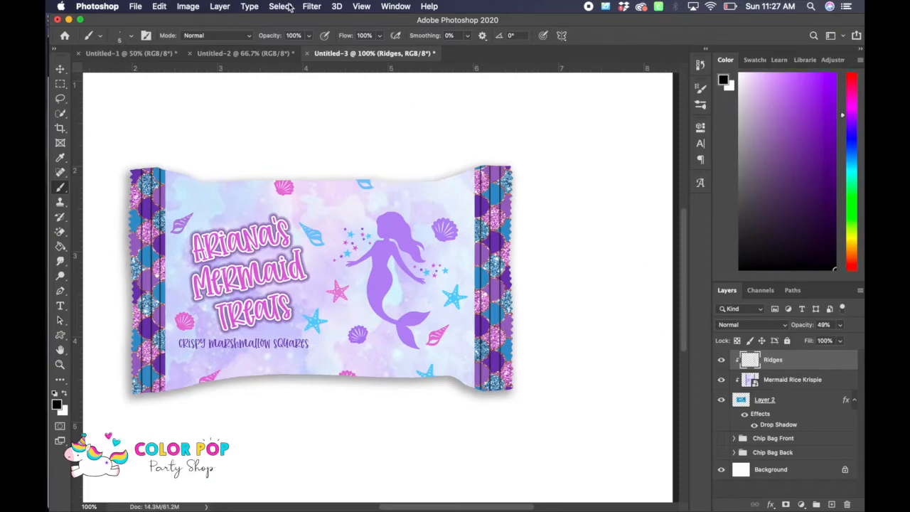
Apply a Gaussian Blur with a 3.2 pixel radius to the Ridges layer
{"action": "left_click", "coordinate": [312, 6]}
{"action": "mouse_move", "coordinate": [385, 142]}
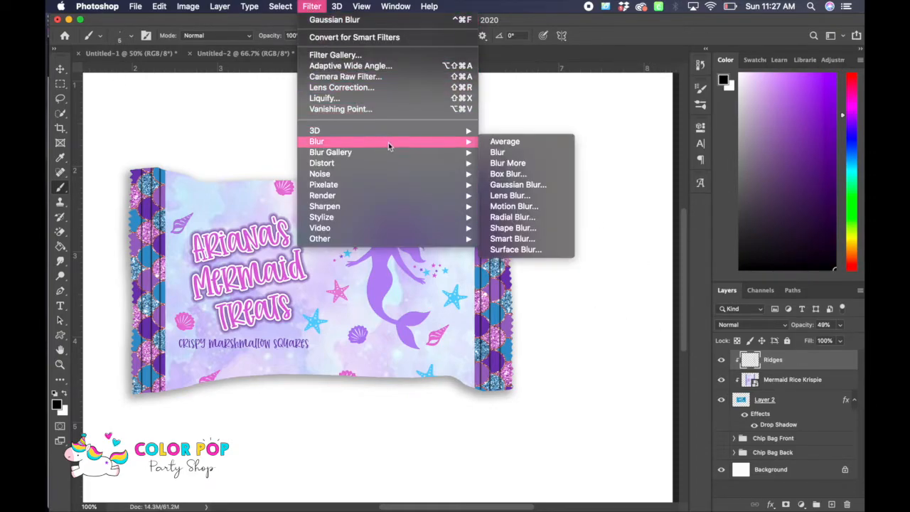
{"action": "left_click", "coordinate": [545, 186]}
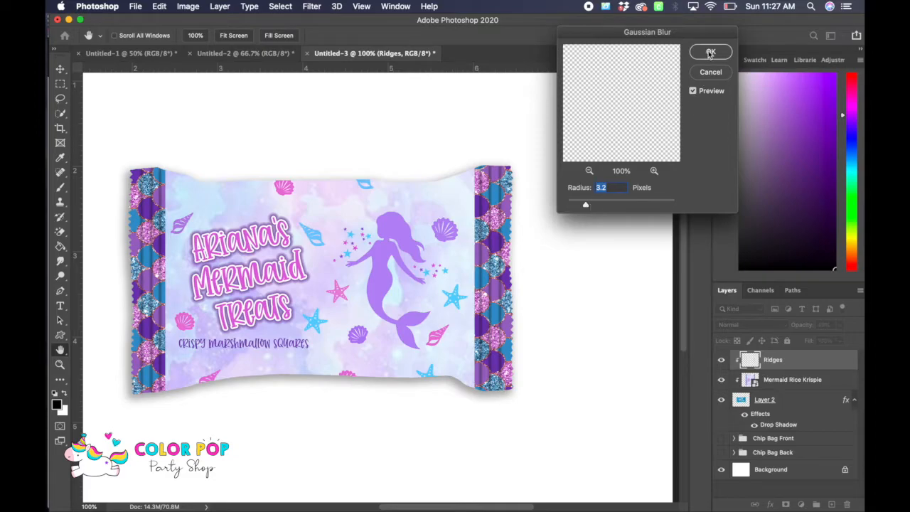
{"action": "key", "text": "Return"}
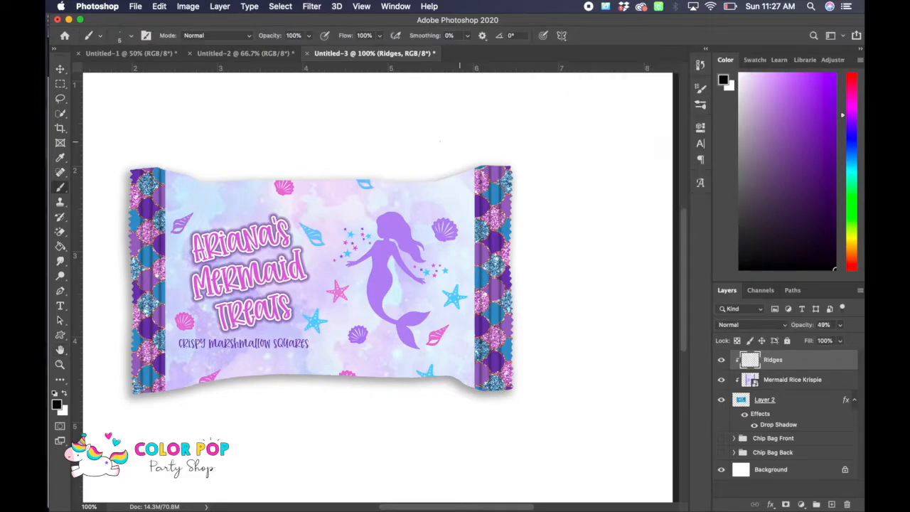
Group the Ridges, Mermaid Rice Krispie and Layer 2 layers under the name Rice Krispie Treat
{"action": "left_click", "coordinate": [60, 69]}
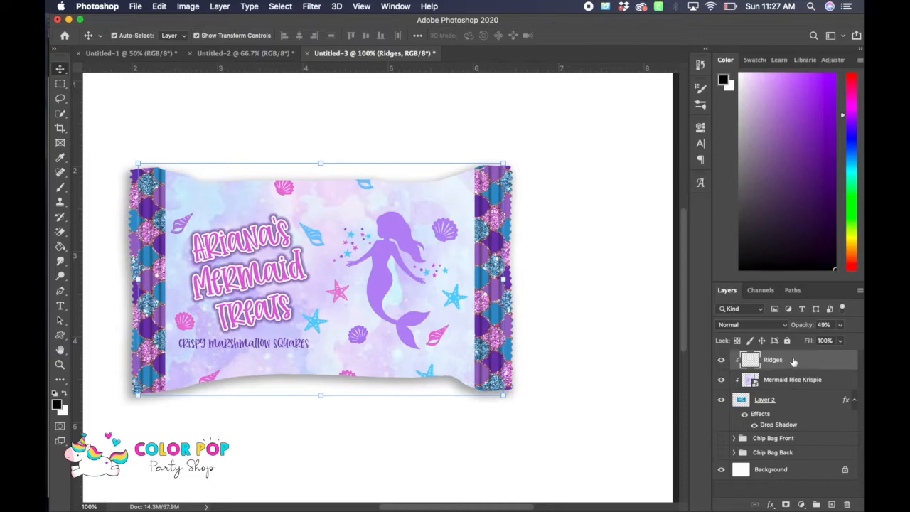
{"action": "left_click", "coordinate": [837, 382], "text": "shift"}
{"action": "left_click", "coordinate": [825, 403], "text": "shift"}
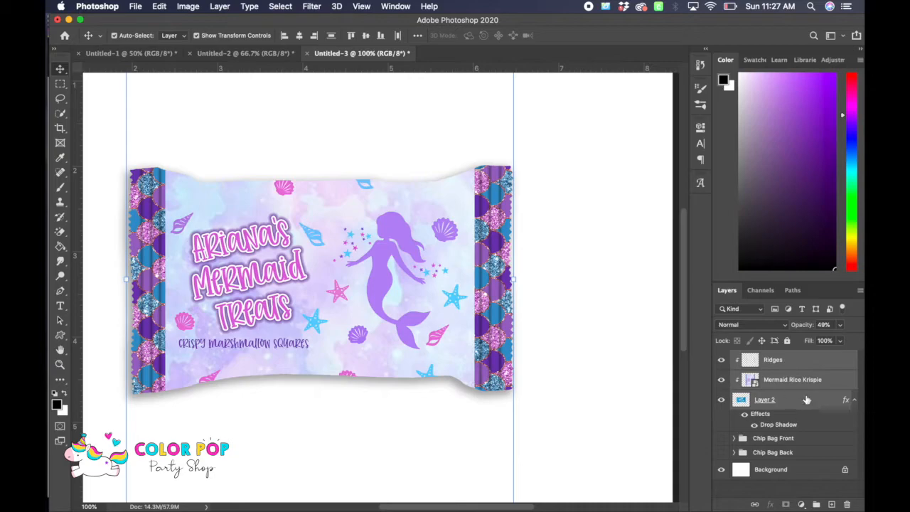
{"action": "right_click", "coordinate": [821, 402]}
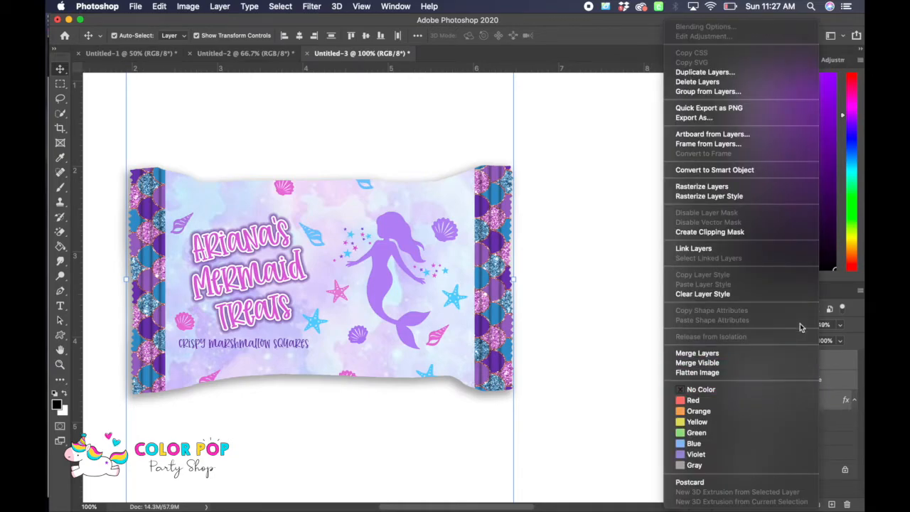
{"action": "left_click", "coordinate": [737, 93]}
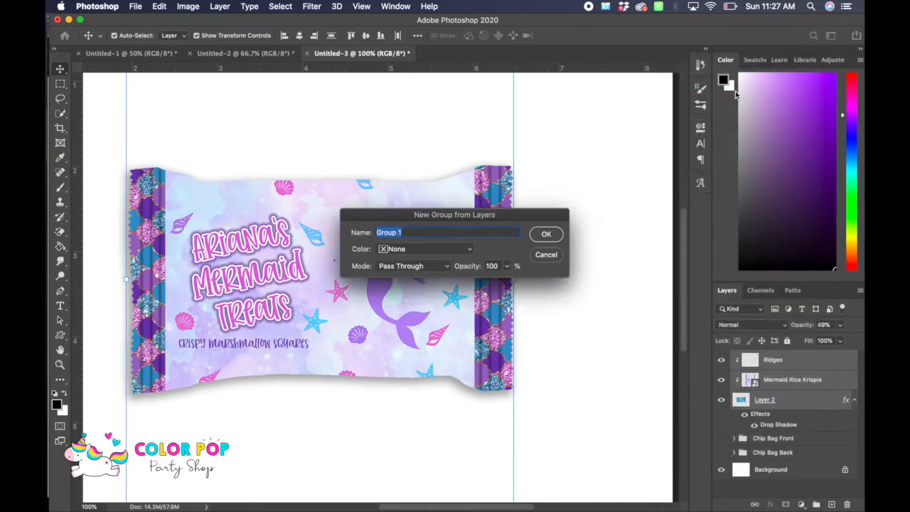
{"action": "type", "text": "Ric"}
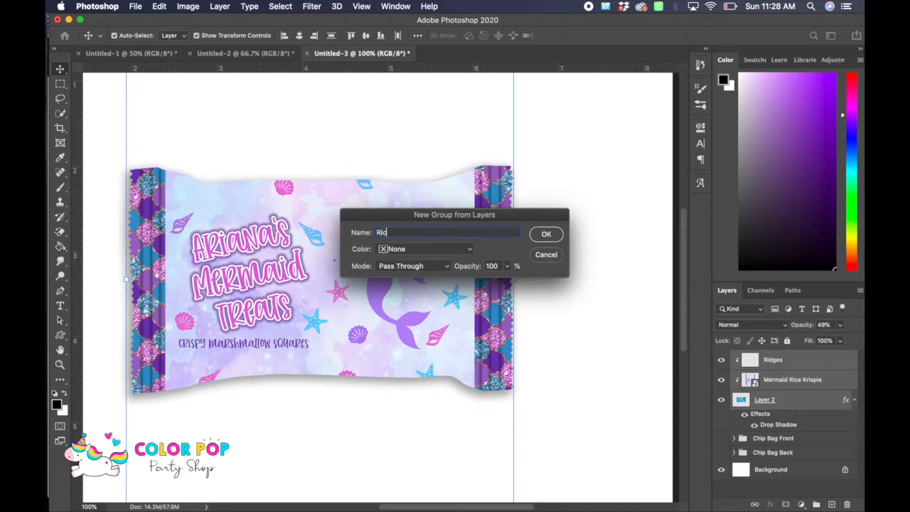
{"action": "type", "text": "e Krispie Treat"}
{"action": "key", "text": "Return"}
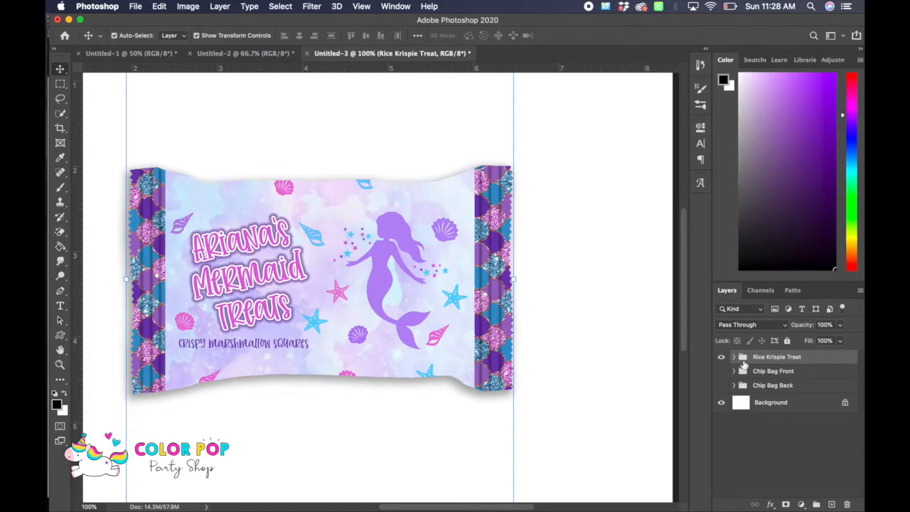
Scale the Rice Krispie Treat group to about 48.6% and move it to the lower left part of the canvas
{"action": "key", "text": "super+minus"}
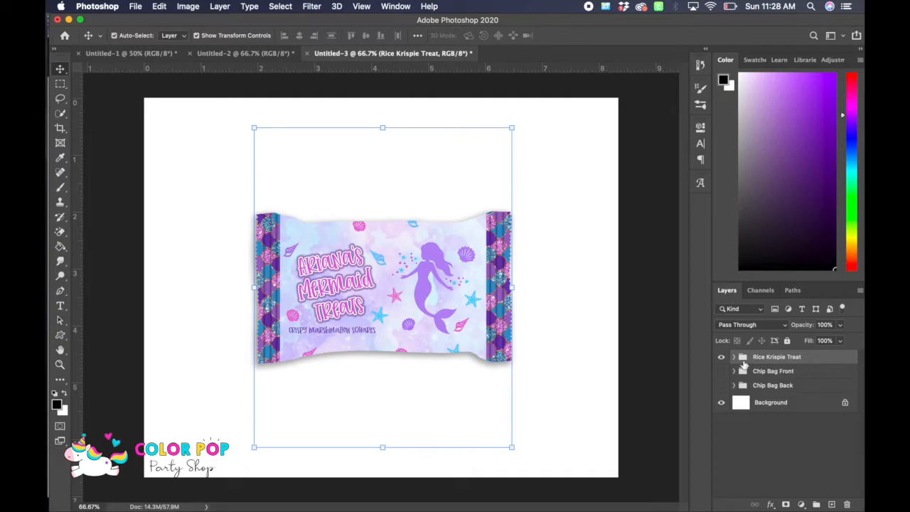
{"action": "key", "text": "super+t"}
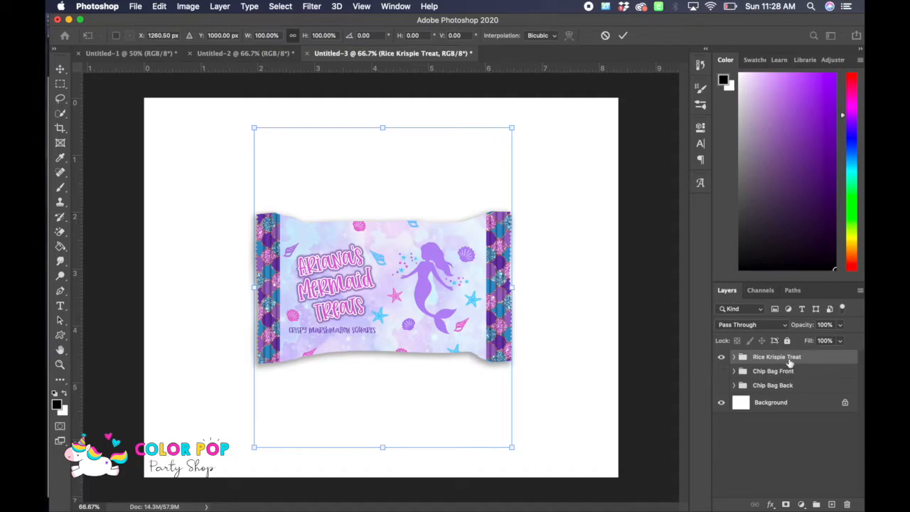
{"action": "left_click_drag", "start_coordinate": [515, 288], "coordinate": [334, 412]}
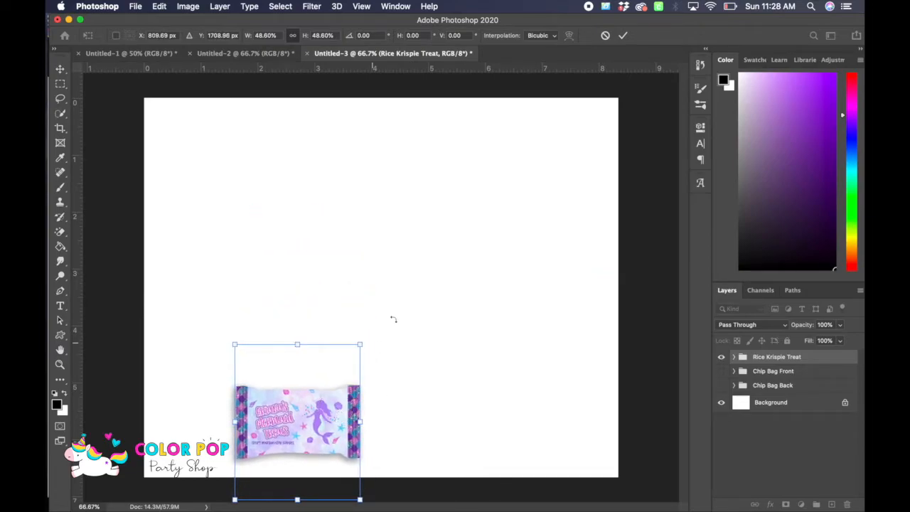
{"action": "left_click", "coordinate": [626, 37]}
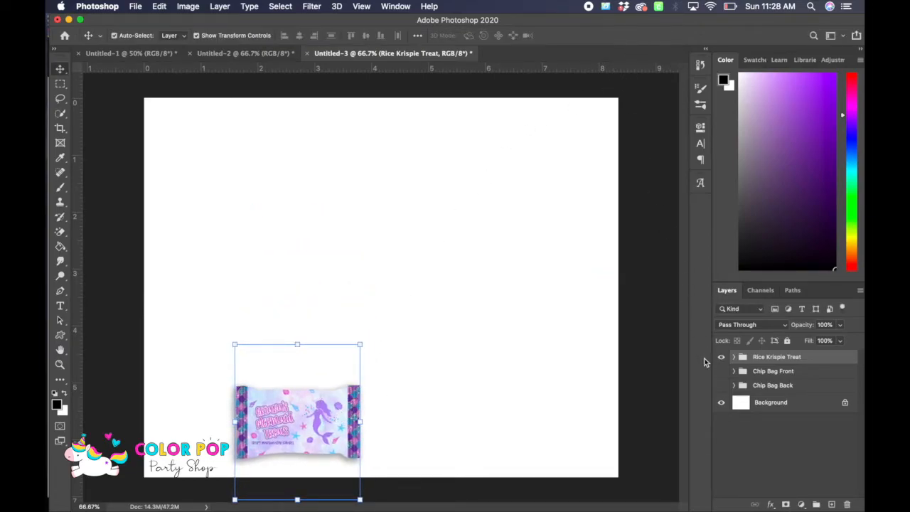
Show the Chip Bag Front and Chip Bag Back groups, and enlarge the treat wrapper to about 111.5% beneath the front bag
{"action": "left_click", "coordinate": [722, 372]}
{"action": "left_click", "coordinate": [722, 385]}
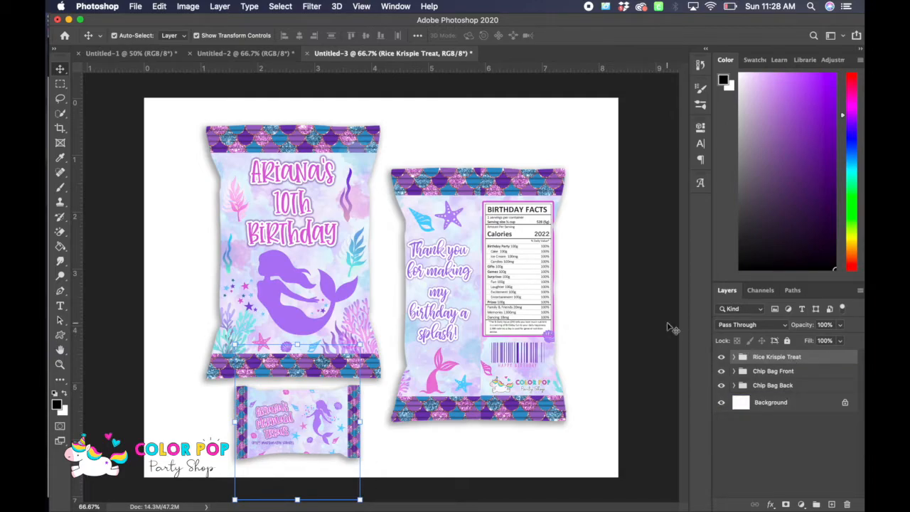
{"action": "key", "text": "super+t"}
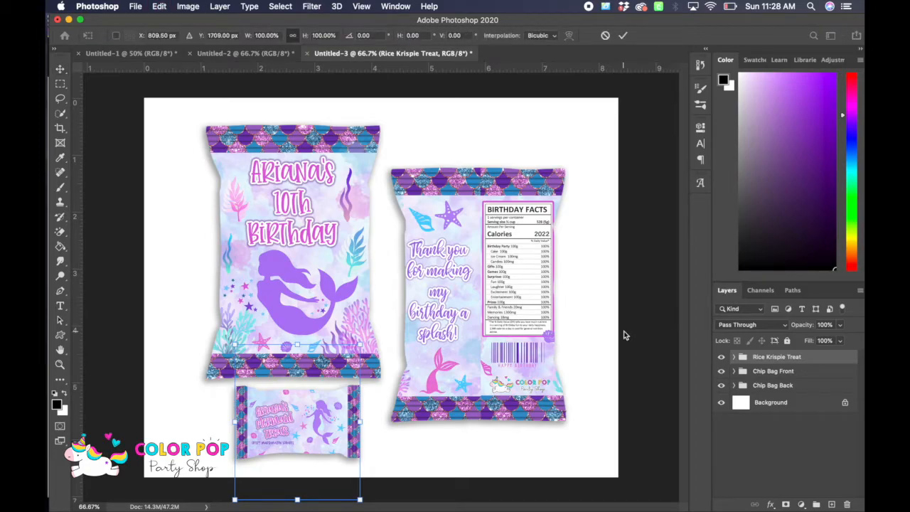
{"action": "left_click_drag", "start_coordinate": [333, 424], "coordinate": [342, 427]}
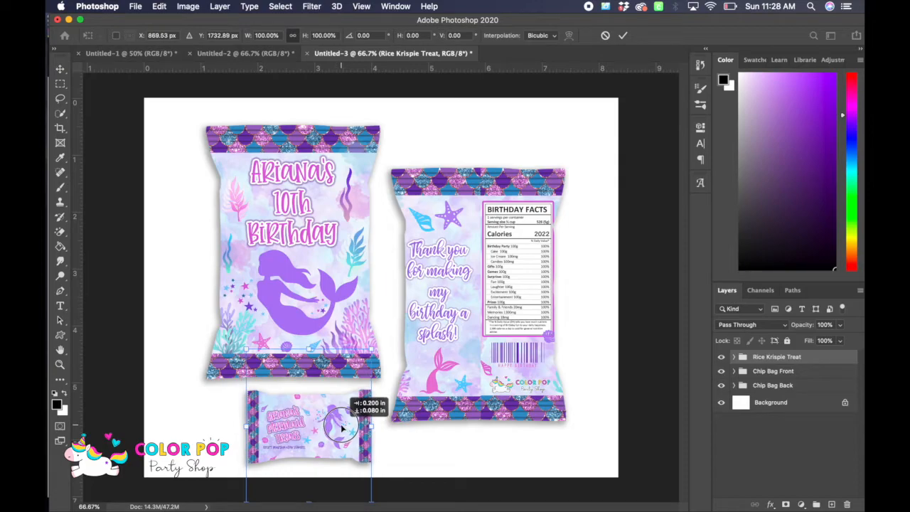
{"action": "left_click_drag", "start_coordinate": [342, 427], "coordinate": [342, 426]}
{"action": "left_click_drag", "start_coordinate": [243, 426], "coordinate": [231, 427]}
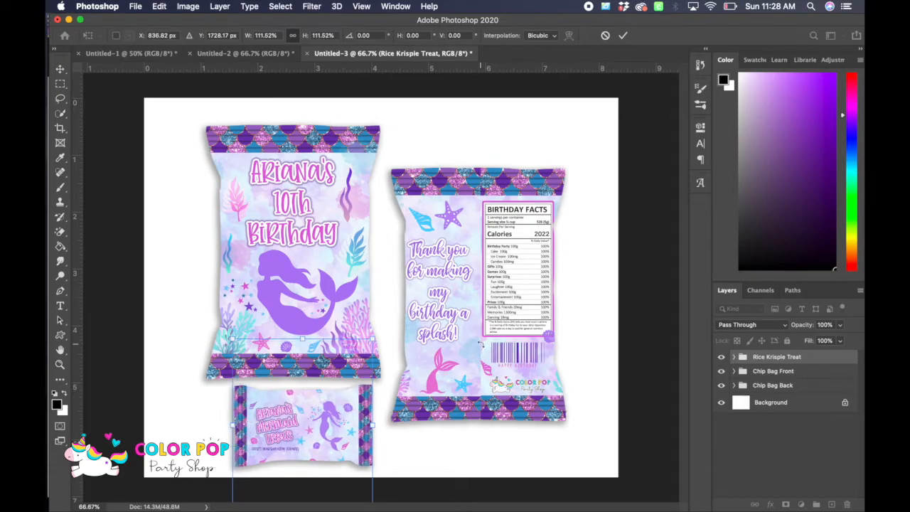
{"action": "left_click", "coordinate": [623, 35]}
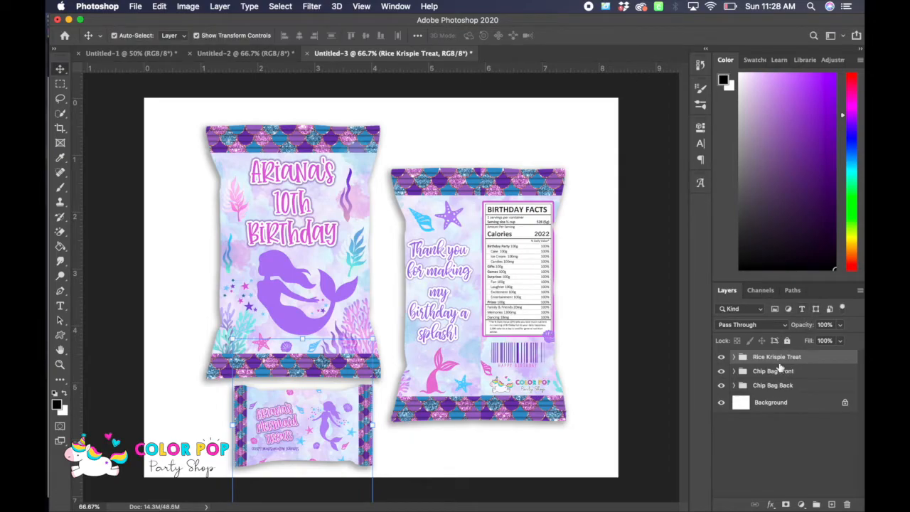
Rotate the Rice Krispie Treat group about 10.5° and place it overlapping the lower edges of both chip bags
{"action": "left_click_drag", "start_coordinate": [801, 375], "coordinate": [799, 352]}
{"action": "key", "text": "super+t"}
{"action": "left_click_drag", "start_coordinate": [337, 410], "coordinate": [391, 355]}
{"action": "left_click_drag", "start_coordinate": [387, 273], "coordinate": [364, 264]}
{"action": "left_click_drag", "start_coordinate": [381, 375], "coordinate": [361, 408]}
{"action": "left_click_drag", "start_coordinate": [412, 359], "coordinate": [442, 384]}
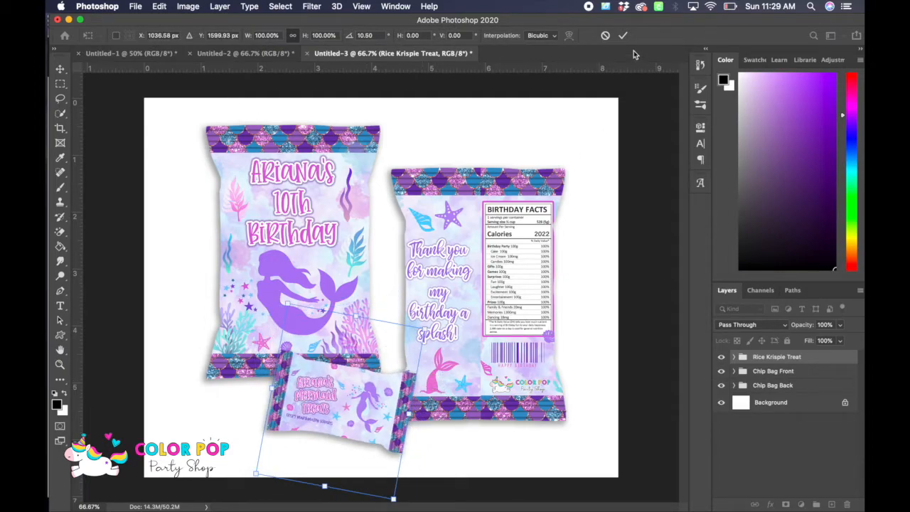
{"action": "left_click", "coordinate": [622, 35]}
Try the Rice Krispie Treat group behind both chip bag groups, return it to the top of the stack, and deselect it
{"action": "left_click_drag", "start_coordinate": [820, 365], "coordinate": [814, 390]}
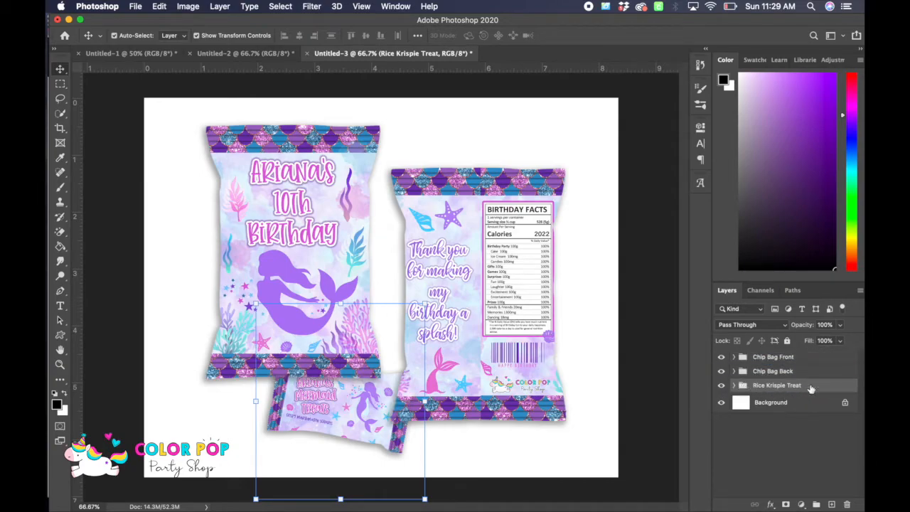
{"action": "left_click_drag", "start_coordinate": [828, 357], "coordinate": [827, 350]}
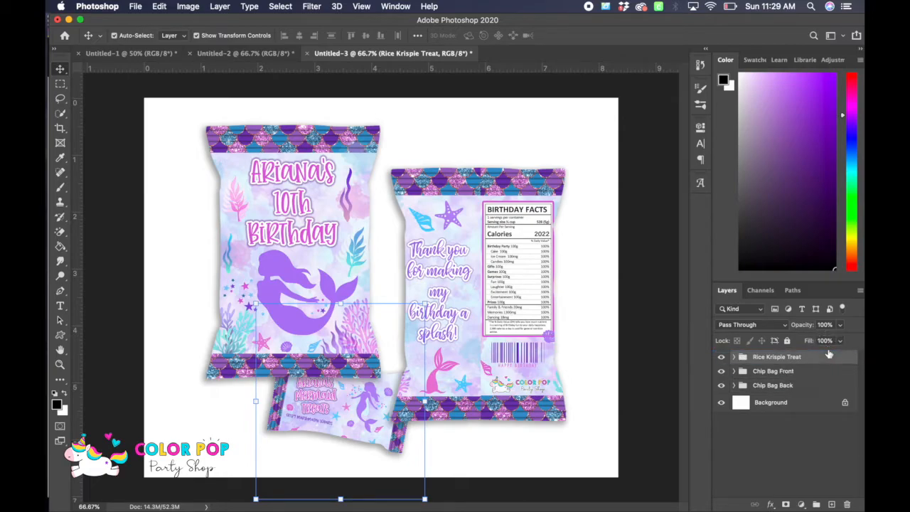
{"action": "left_click", "coordinate": [662, 333]}
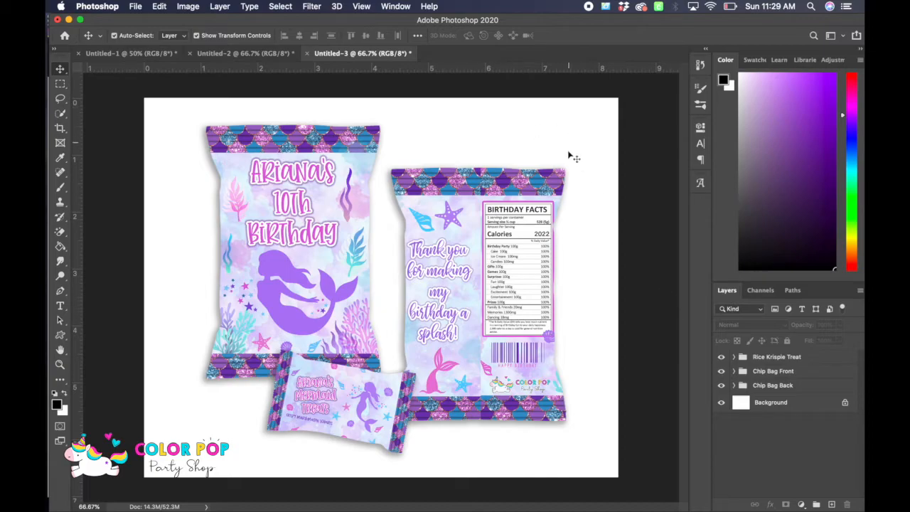
Create a new empty layer directly above the Background layer
{"action": "left_click", "coordinate": [799, 402]}
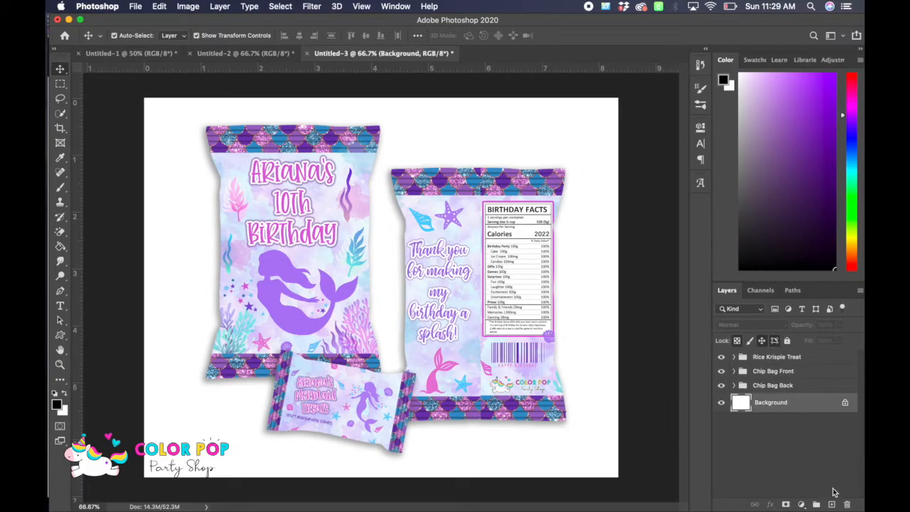
{"action": "left_click", "coordinate": [831, 504]}
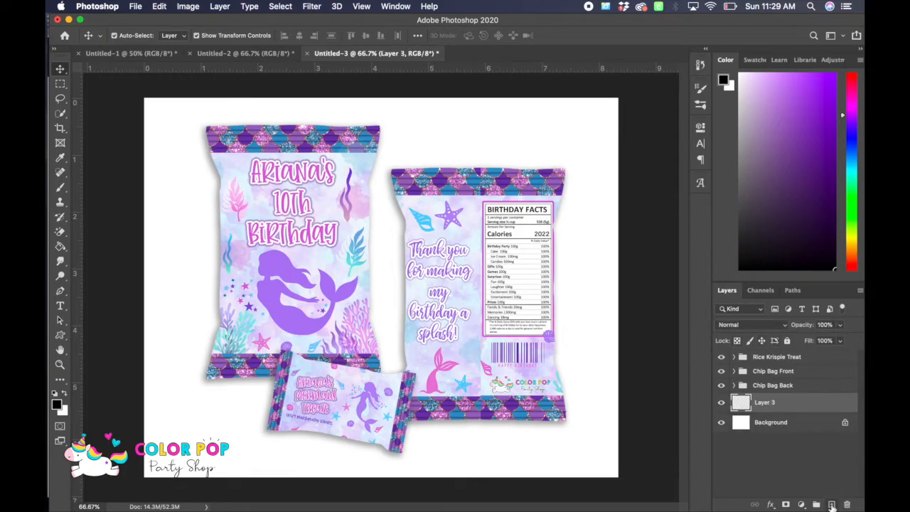
Fill Layer 3 with a light lilac backdrop colour, lower its opacity to 77%, and deselect the layer
{"action": "left_click_drag", "start_coordinate": [782, 118], "coordinate": [763, 71]}
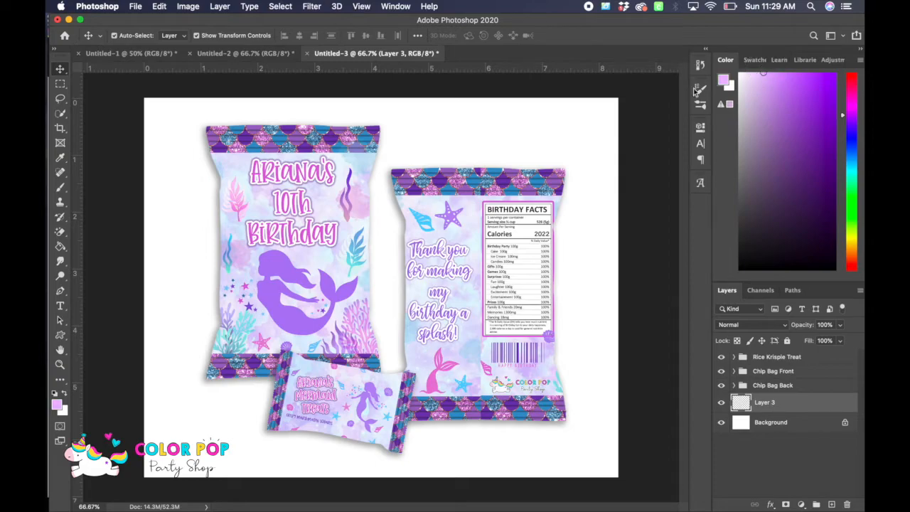
{"action": "left_click", "coordinate": [61, 245]}
{"action": "left_click", "coordinate": [157, 238]}
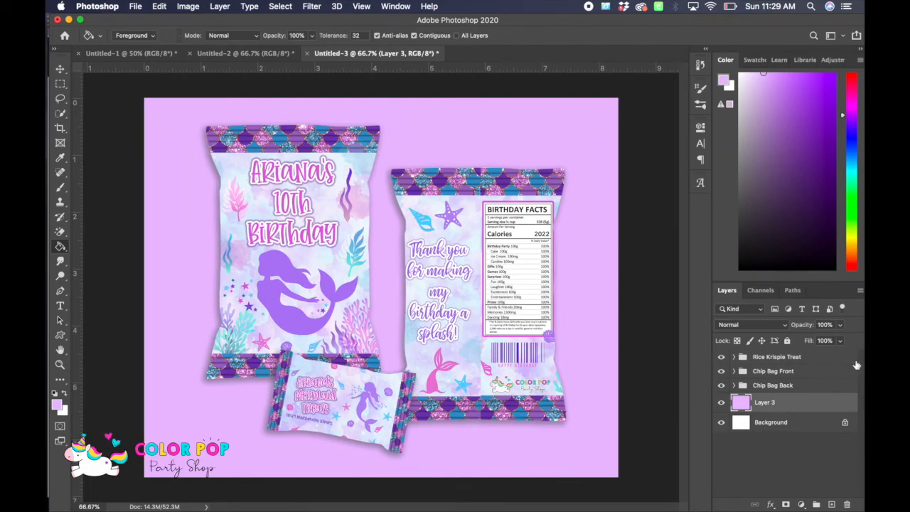
{"action": "left_click", "coordinate": [841, 325]}
{"action": "left_click_drag", "start_coordinate": [840, 339], "coordinate": [829, 341]}
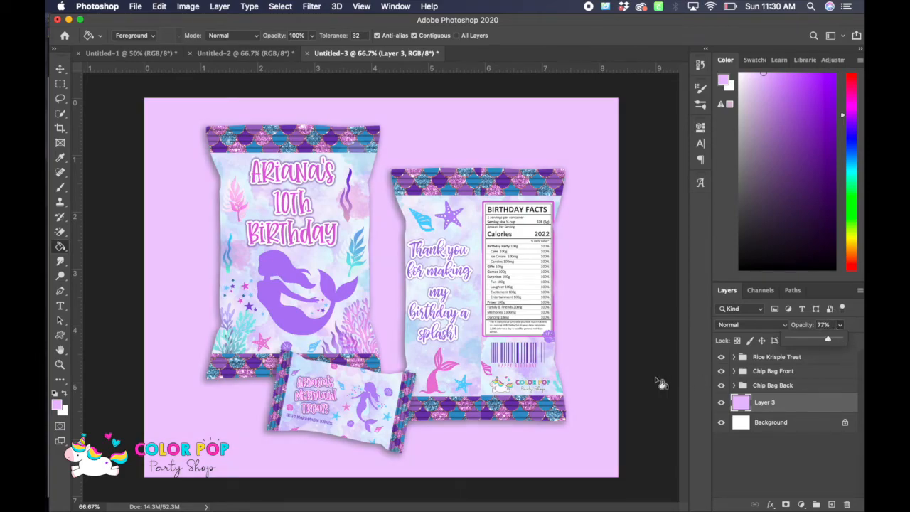
{"action": "left_click", "coordinate": [60, 69]}
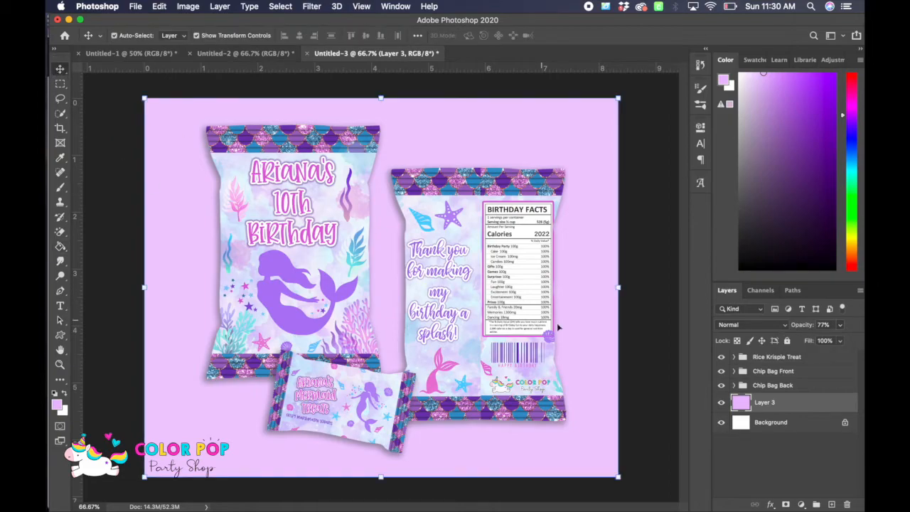
{"action": "left_click", "coordinate": [670, 349]}
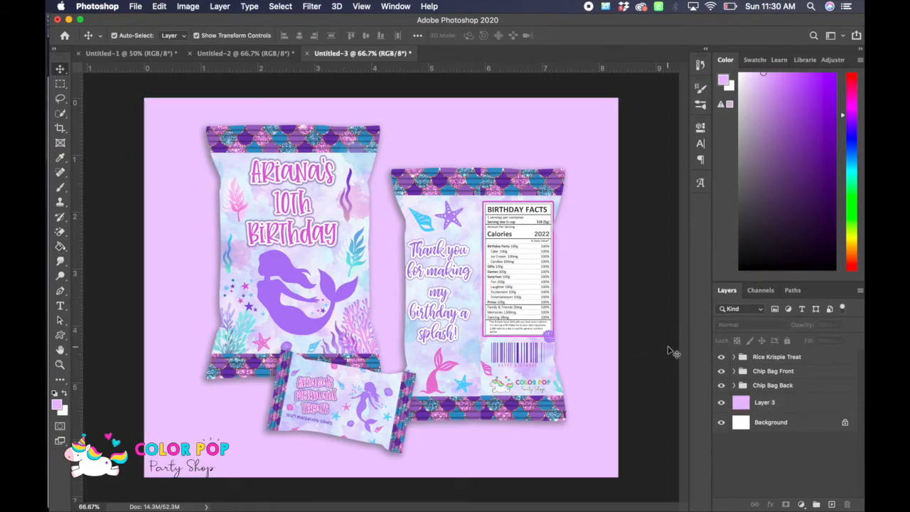
Try the mockup without the lilac Layer 3 backdrop by deleting it, undo the deletion, and deselect the layer
{"action": "left_click", "coordinate": [796, 405]}
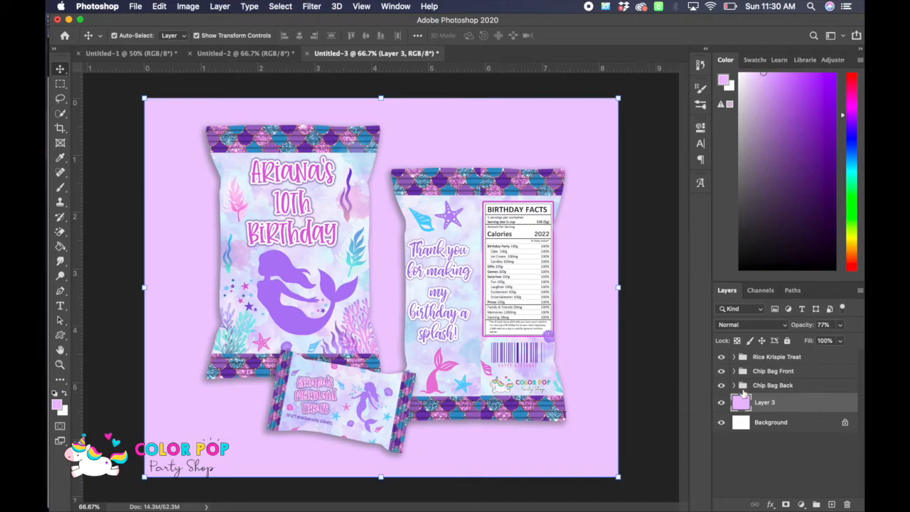
{"action": "key", "text": "Delete"}
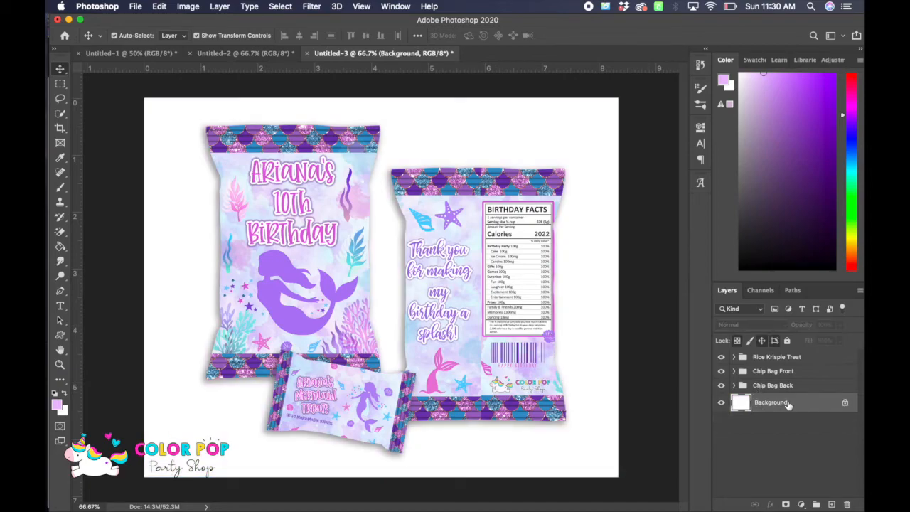
{"action": "left_click", "coordinate": [135, 6]}
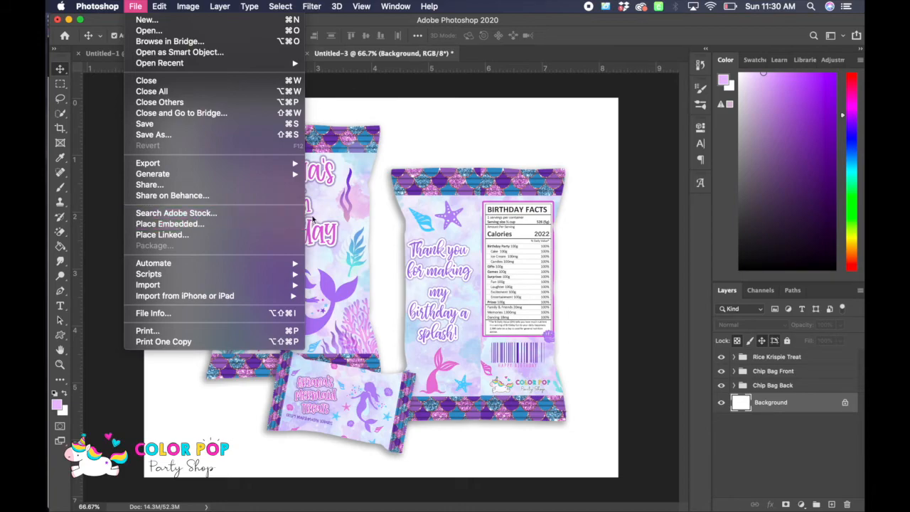
{"action": "left_click", "coordinate": [649, 339]}
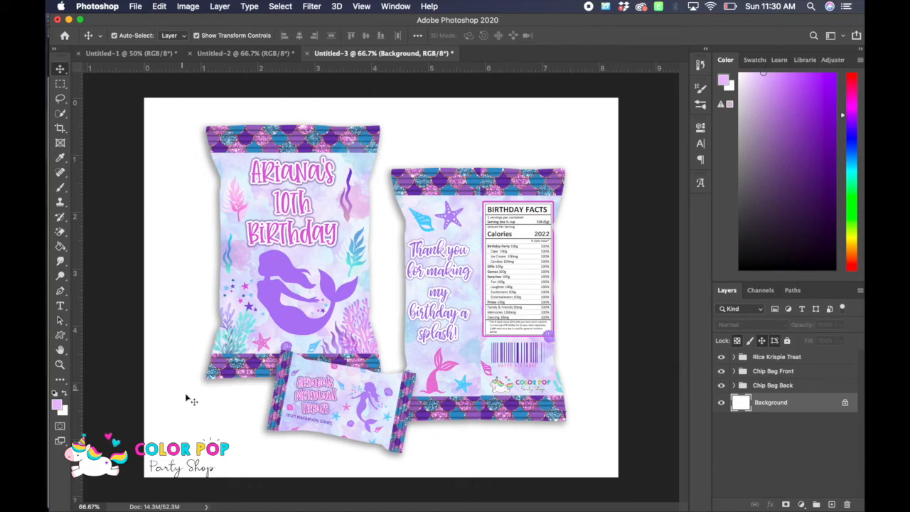
{"action": "key", "text": "super+z"}
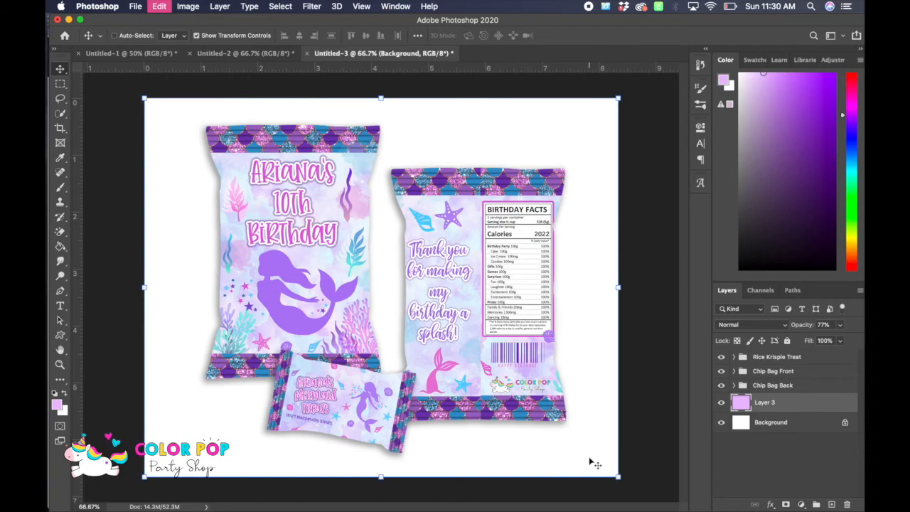
{"action": "left_click", "coordinate": [668, 423]}
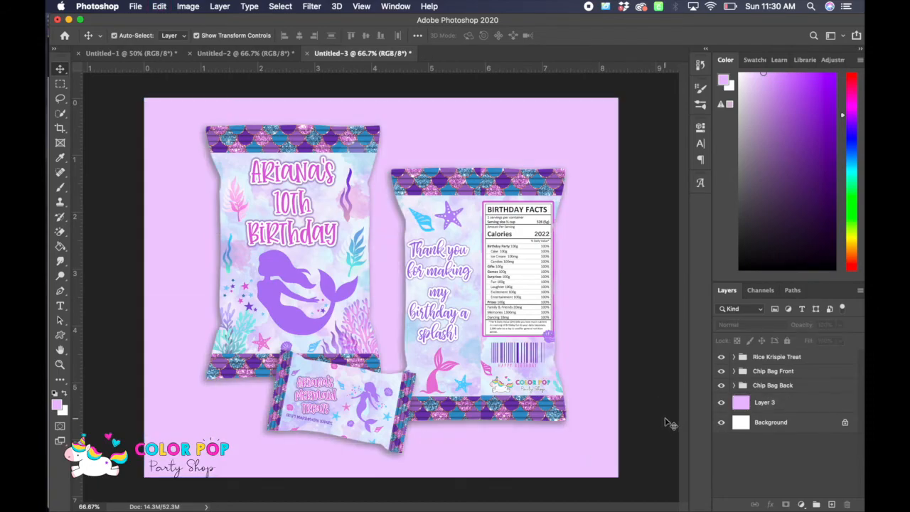